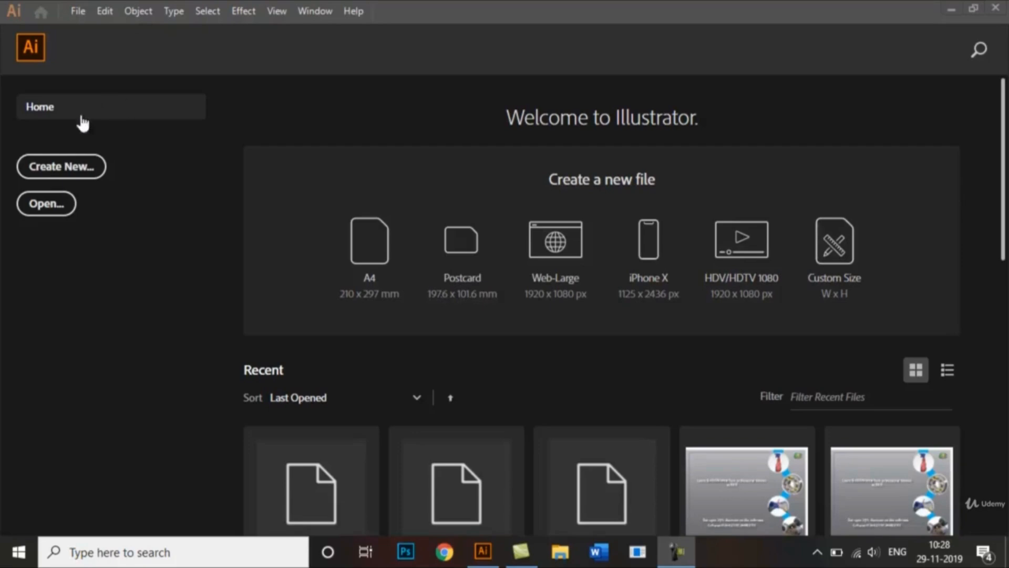
Create a new 210 x 297 mm portrait A4 document named Filters.
left_click(95, 166)
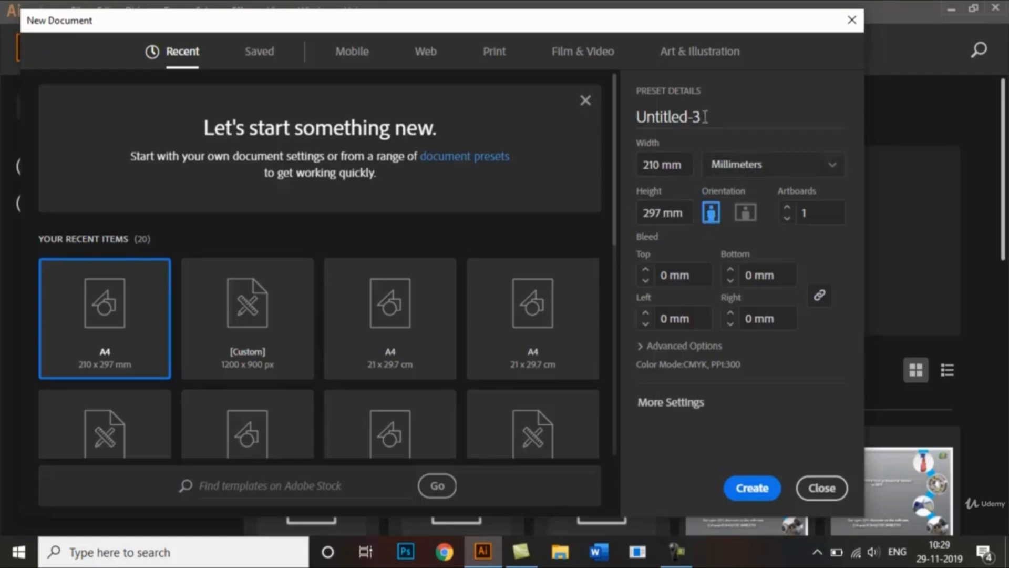
left_click_drag(705, 117, 619, 121)
key("BackSpace")
type("F")
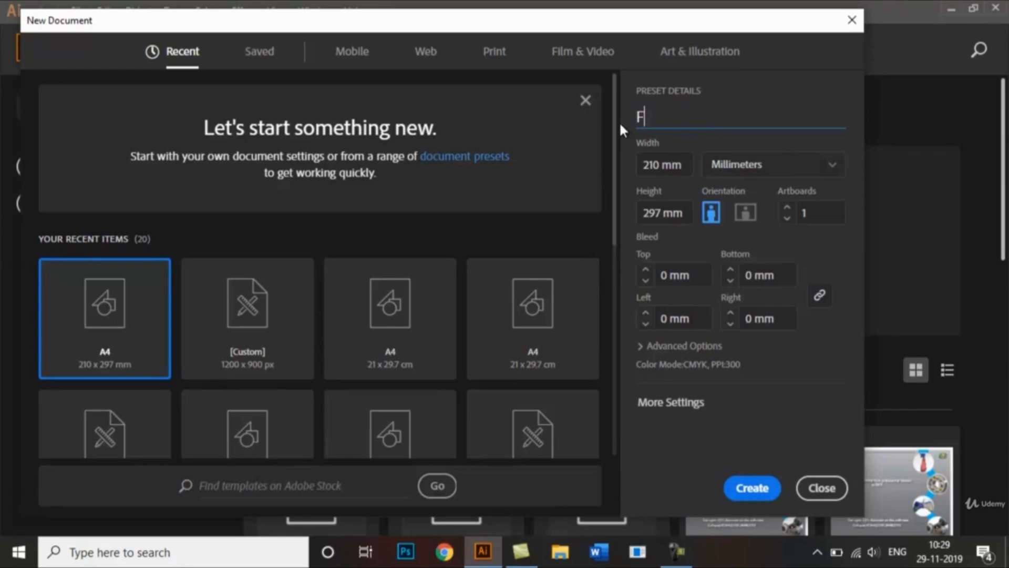
type("ilters")
mouse_move(610, 121)
left_mouse_down()
mouse_move(609, 221)
mouse_move(608, 109)
left_mouse_up()
left_click(770, 497)
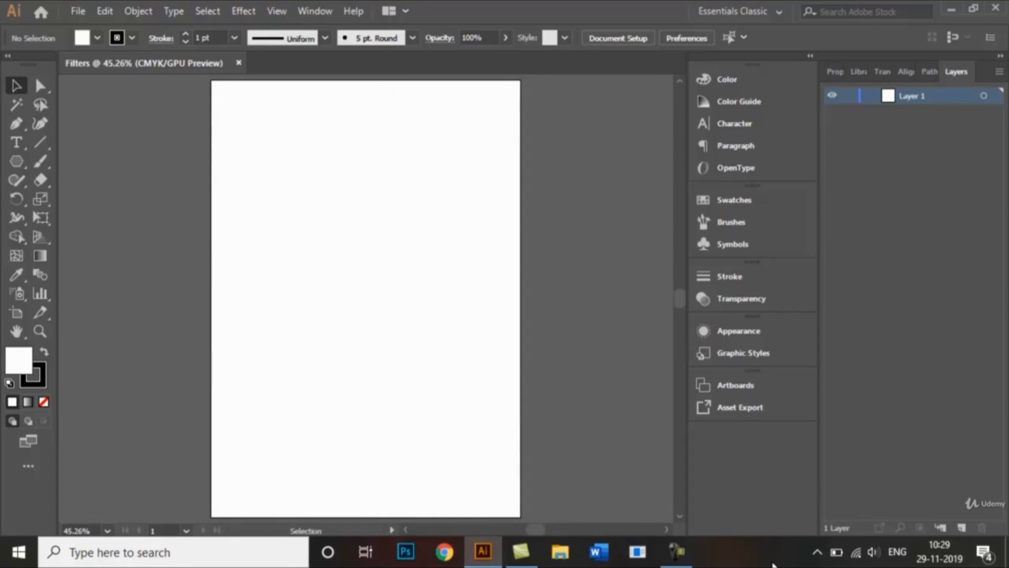
left_click(783, 13)
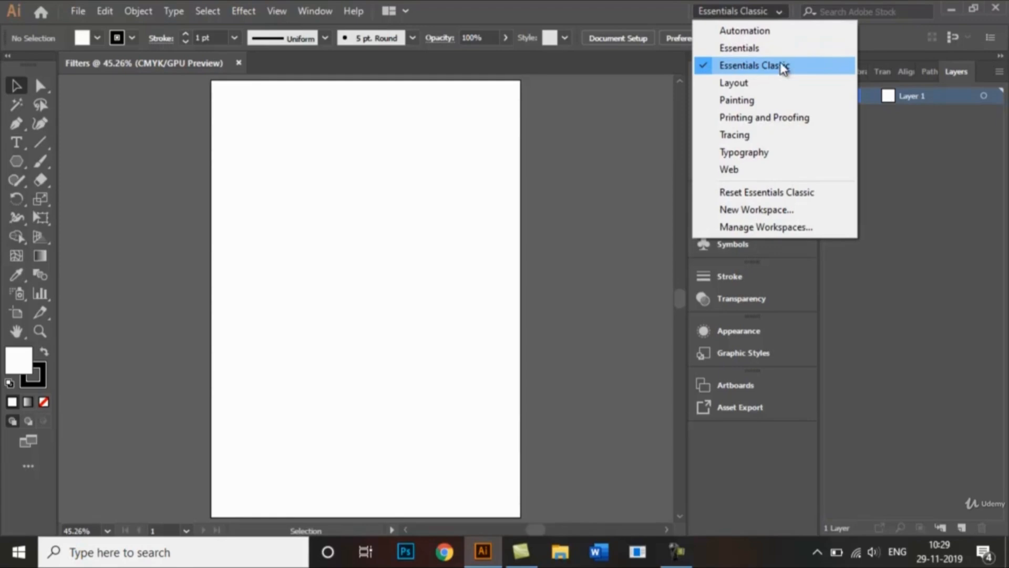
left_click(786, 24)
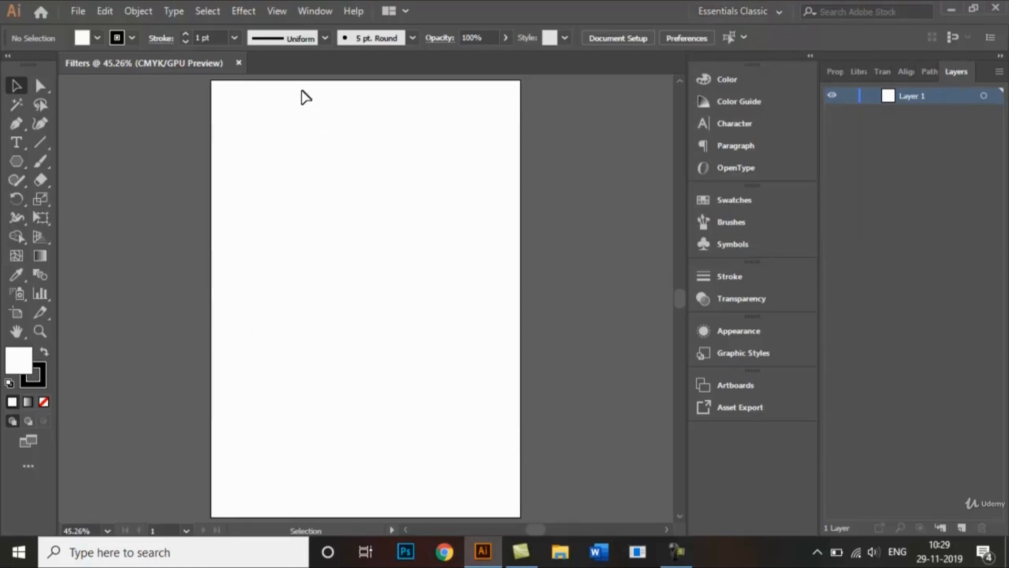
left_click(244, 12)
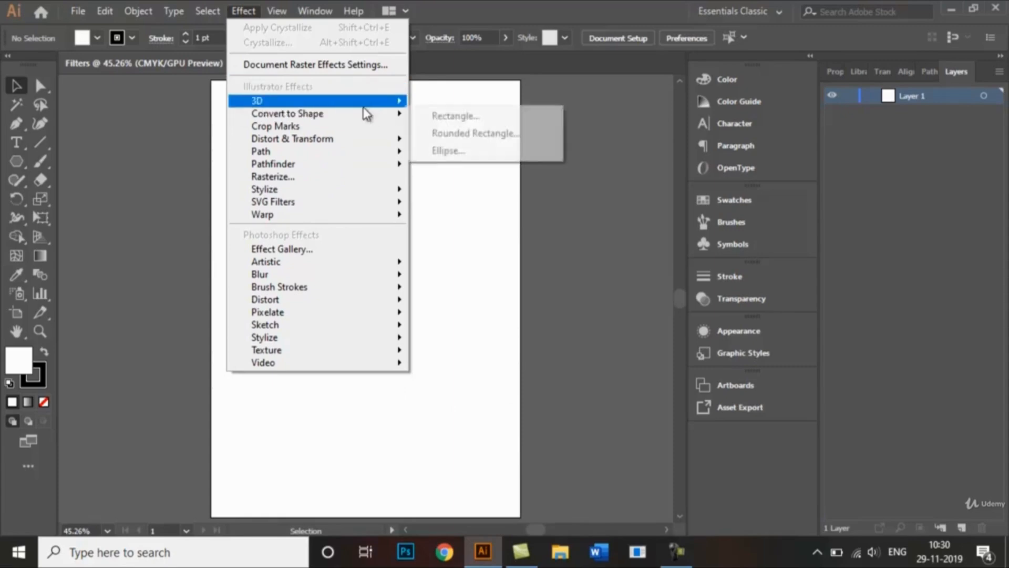
mouse_move(360, 101)
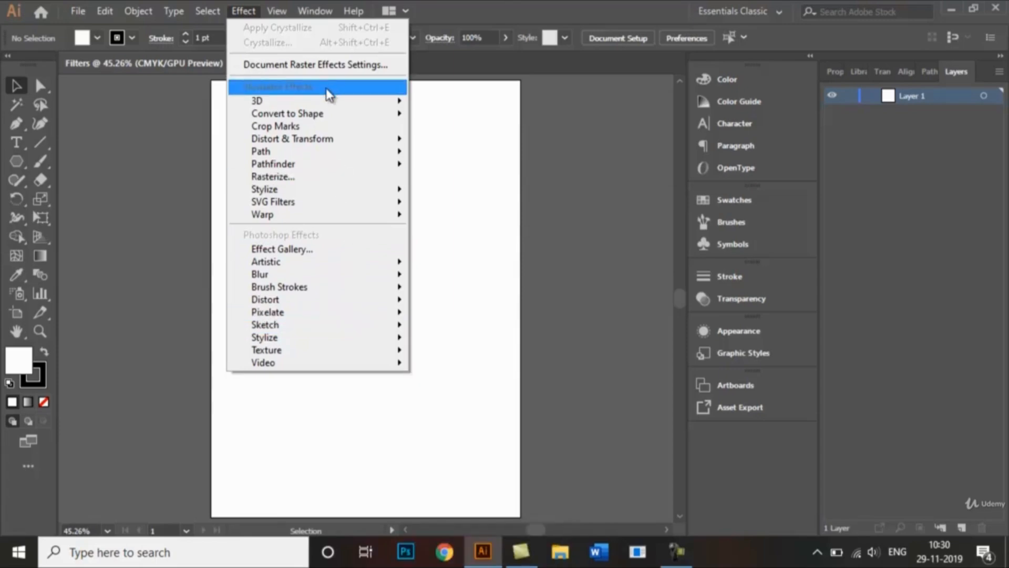
mouse_move(330, 104)
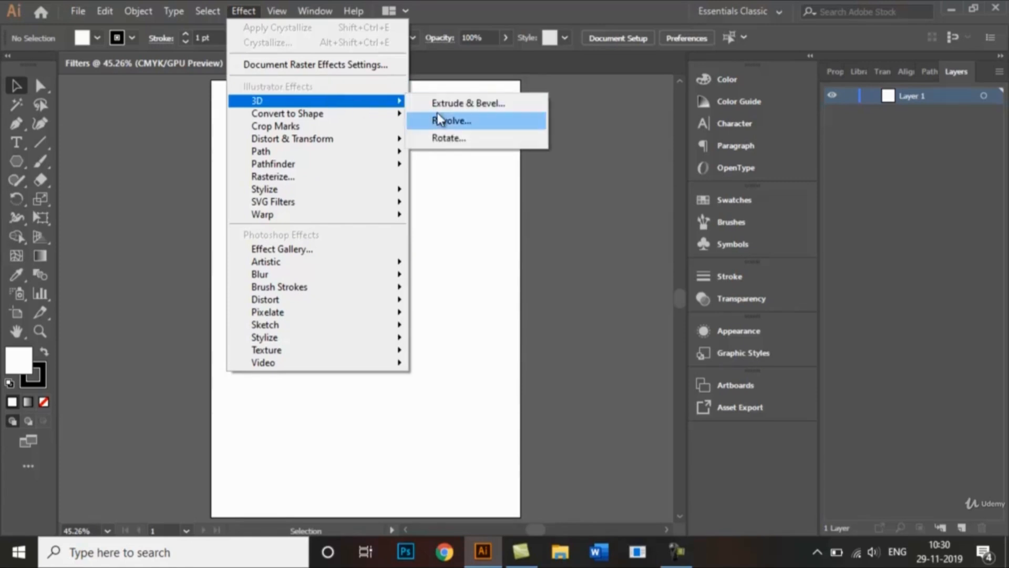
left_click(451, 204)
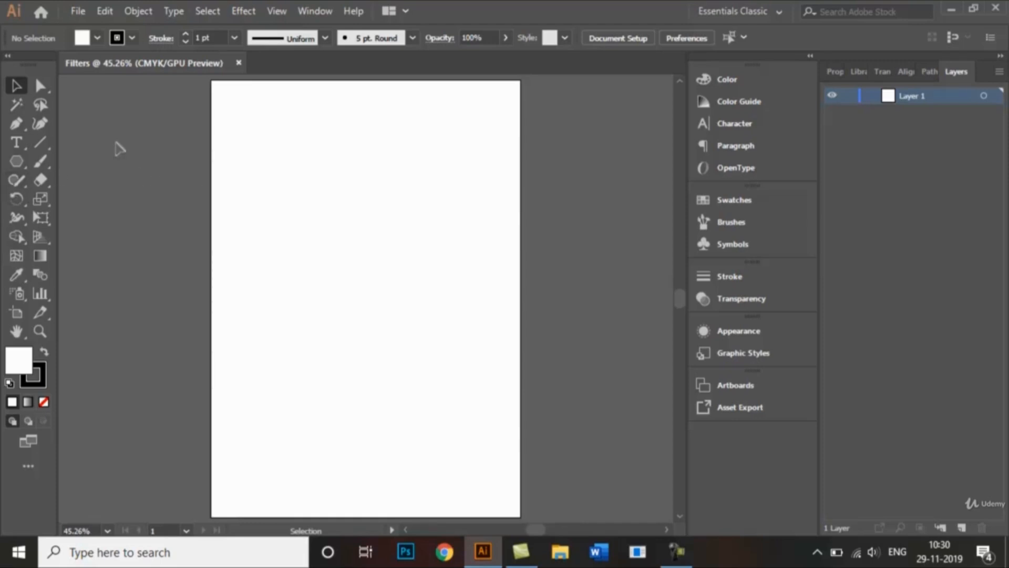
Set up the Pen tool with no fill and a red stroke.
left_click(23, 127)
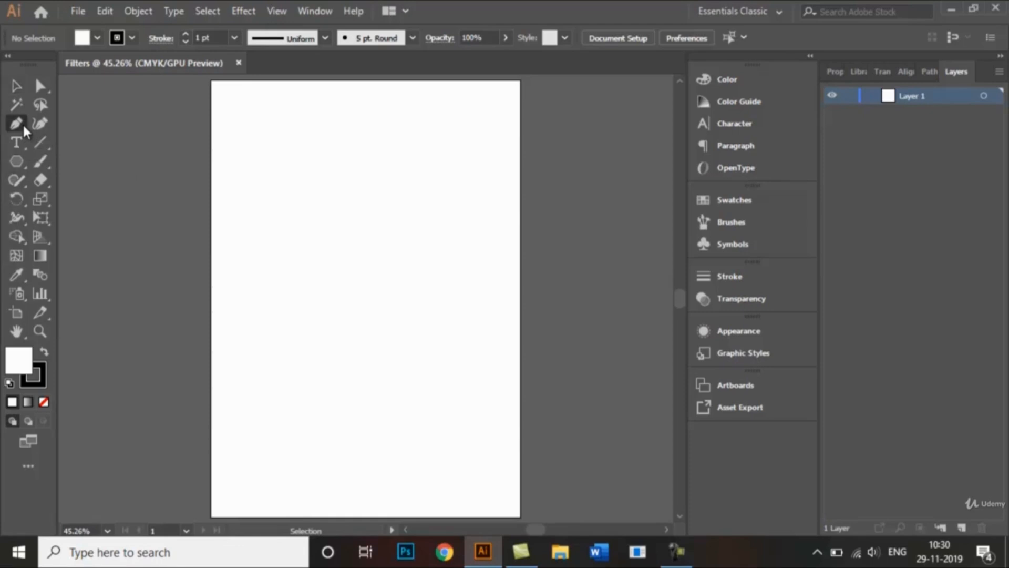
left_click(97, 39)
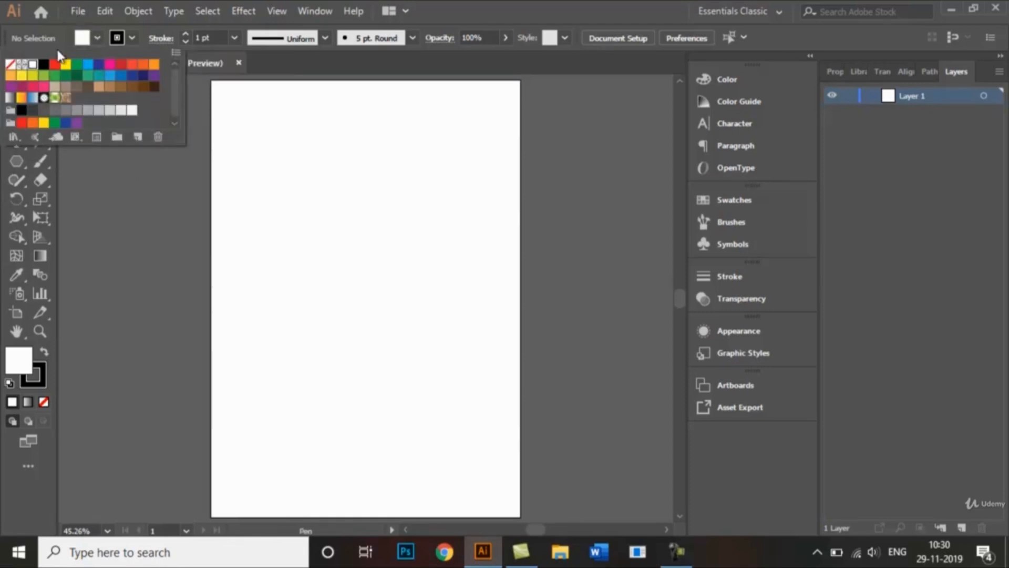
left_click(11, 65)
left_click(132, 35)
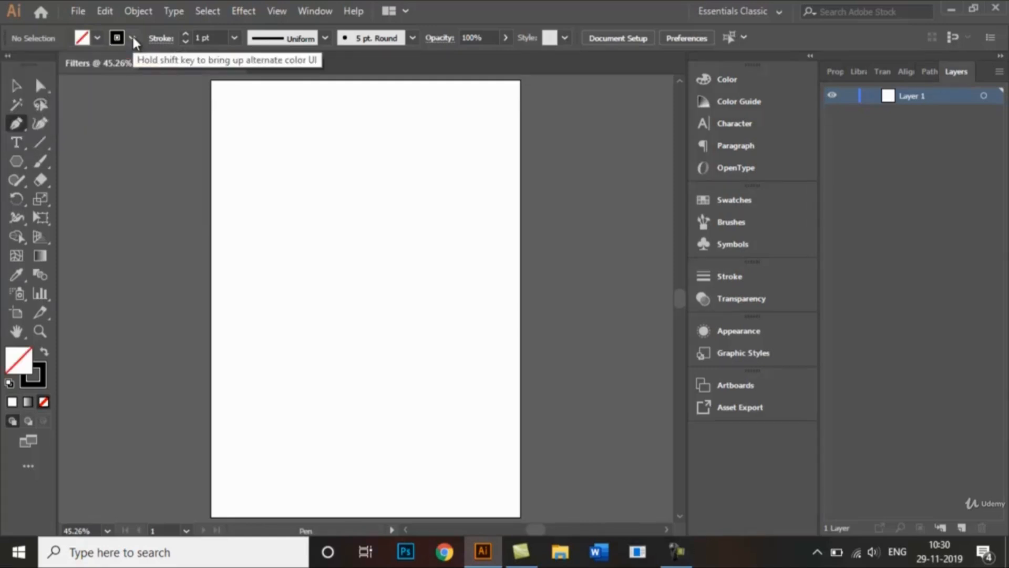
left_click(133, 36)
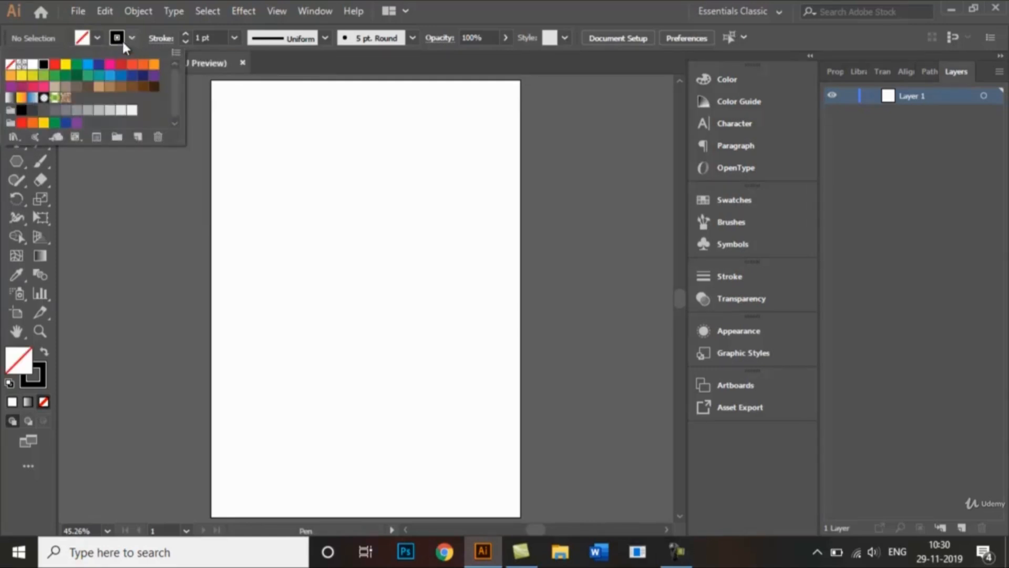
left_click(122, 65)
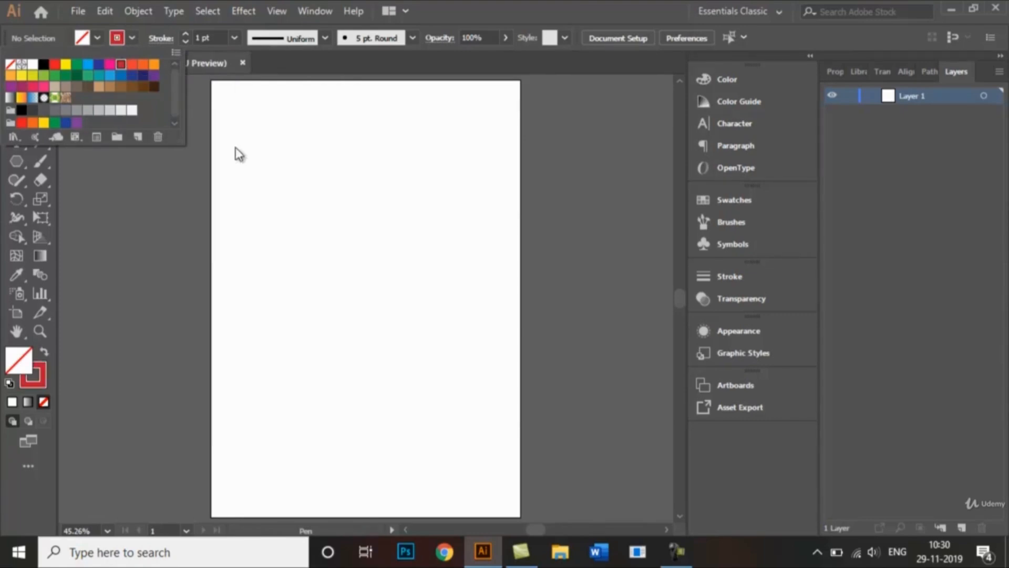
key("p")
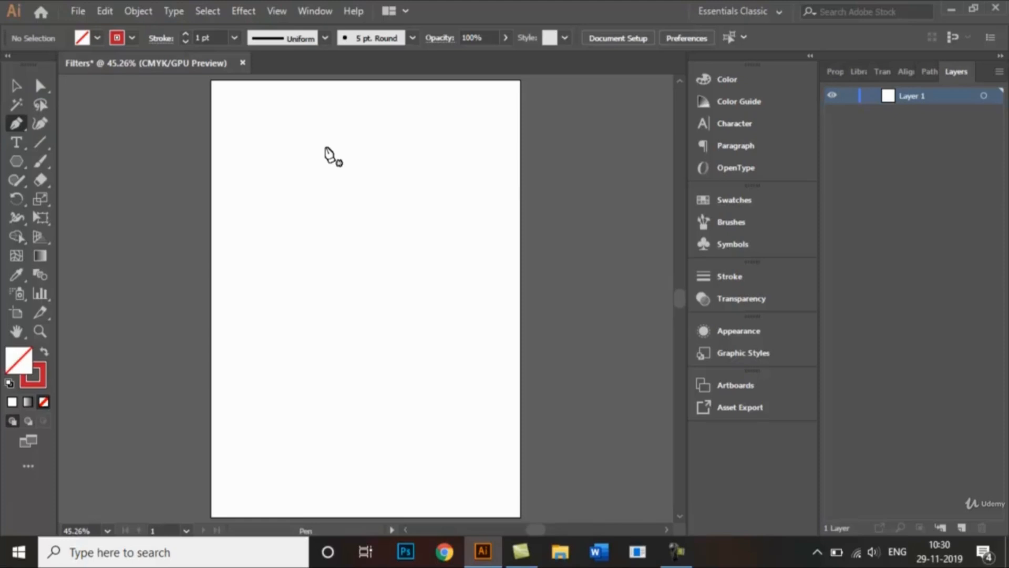
Draw a closed, straight-edged outline shaped like a block numeral 2, about 80 mm wide and 111 mm tall, on the artboard's upper left, and deselect it.
left_click(325, 147)
left_click(259, 147)
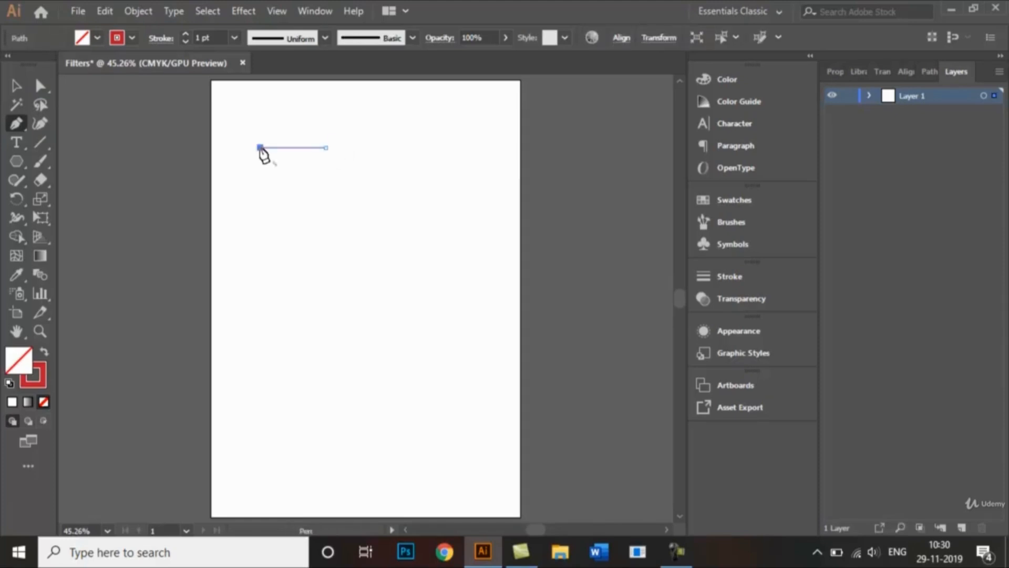
left_click(259, 174)
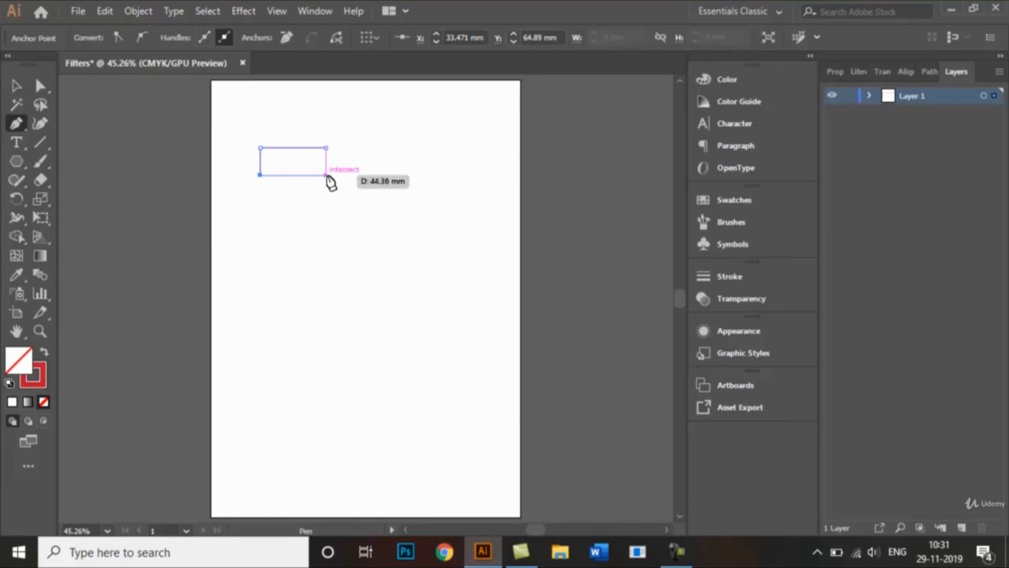
left_click(326, 174)
left_click(326, 221)
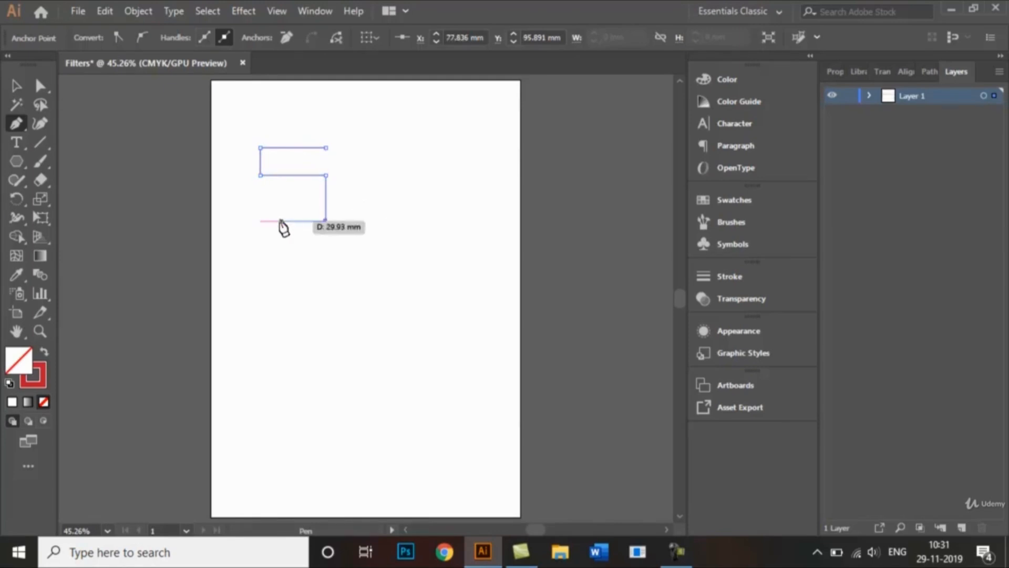
left_click(242, 221)
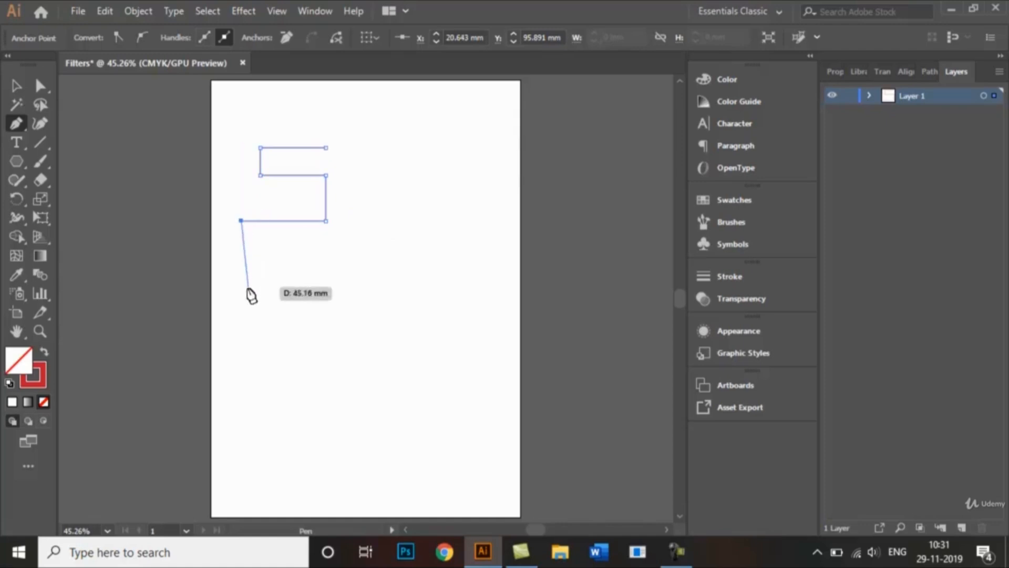
left_click(240, 310)
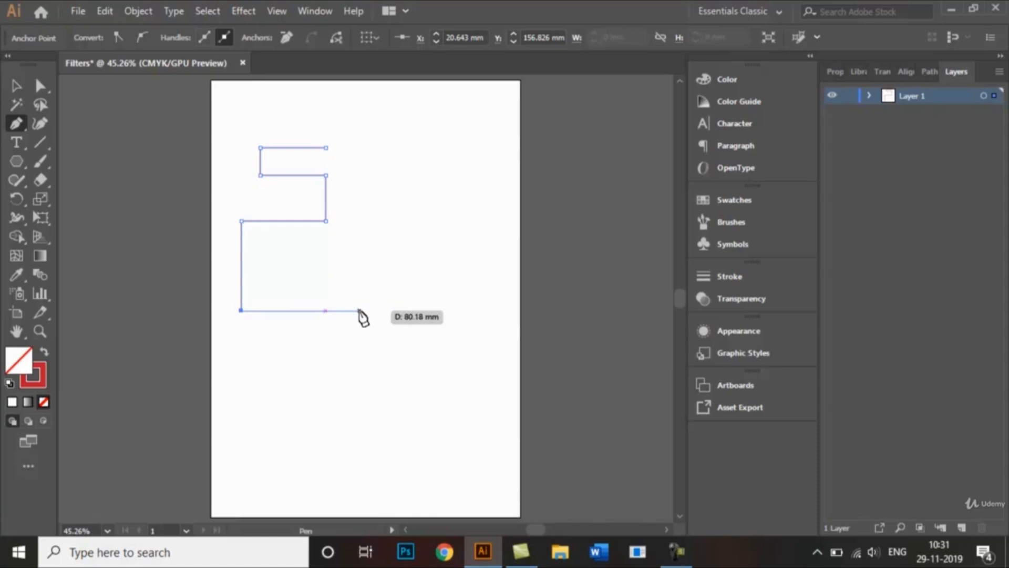
left_click(360, 310)
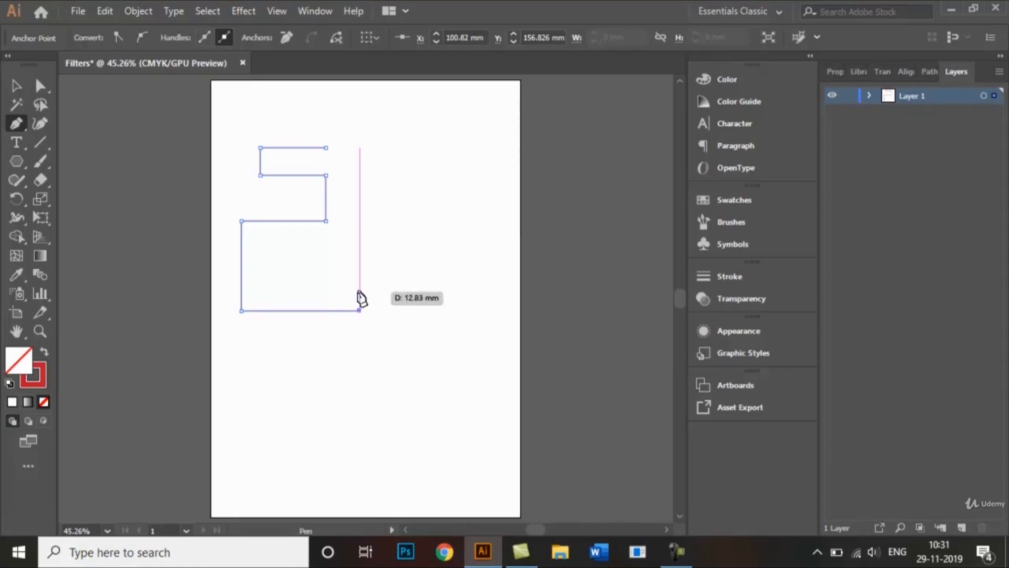
left_click(360, 286)
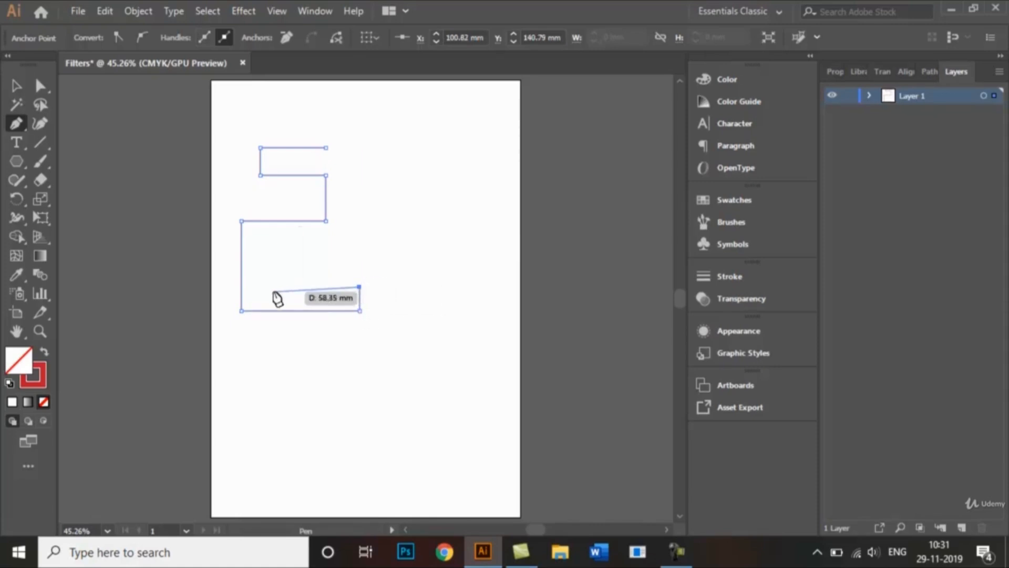
left_click(262, 287)
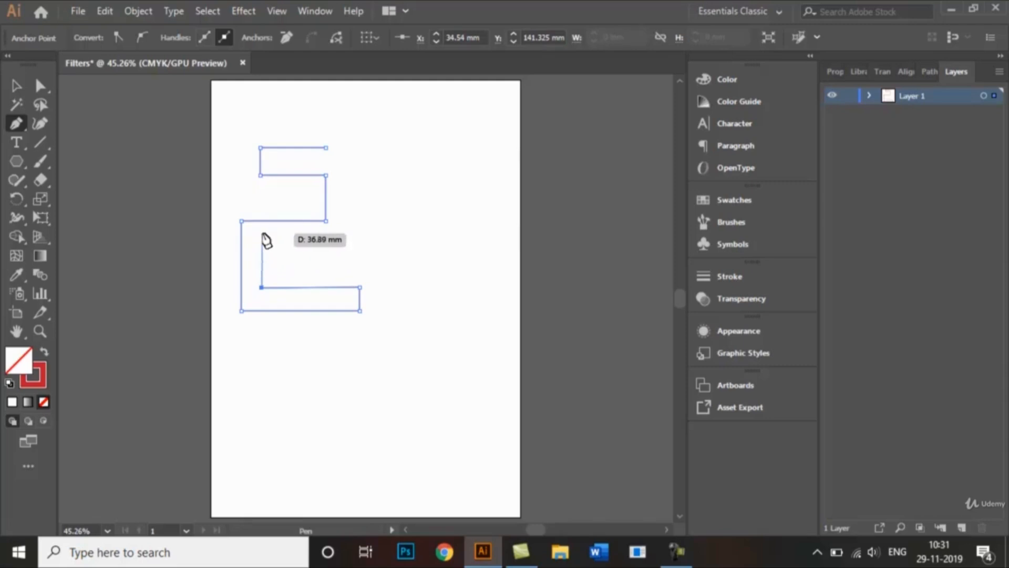
left_click(261, 232)
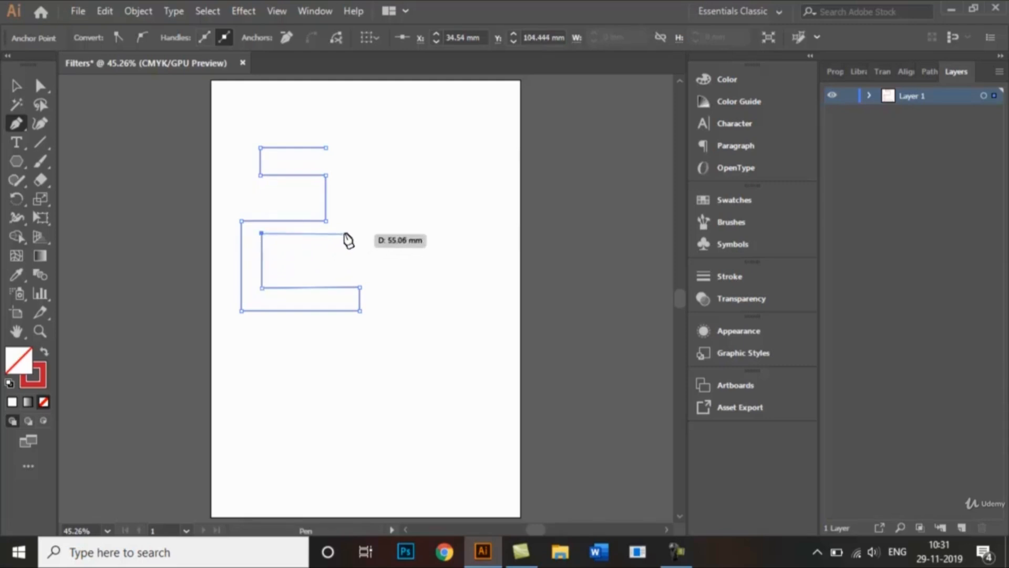
left_click(348, 233)
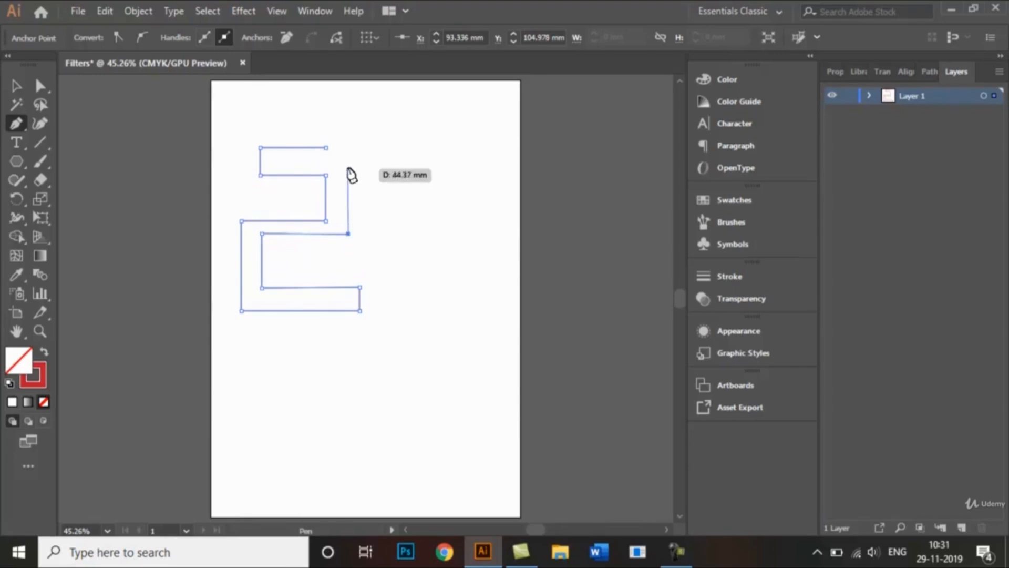
left_click(349, 148)
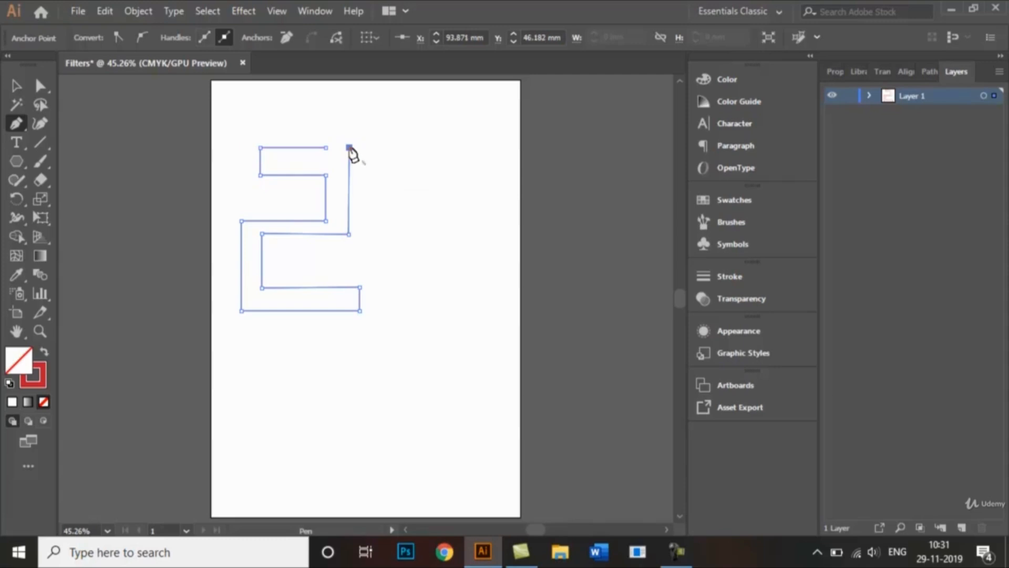
left_click(327, 148)
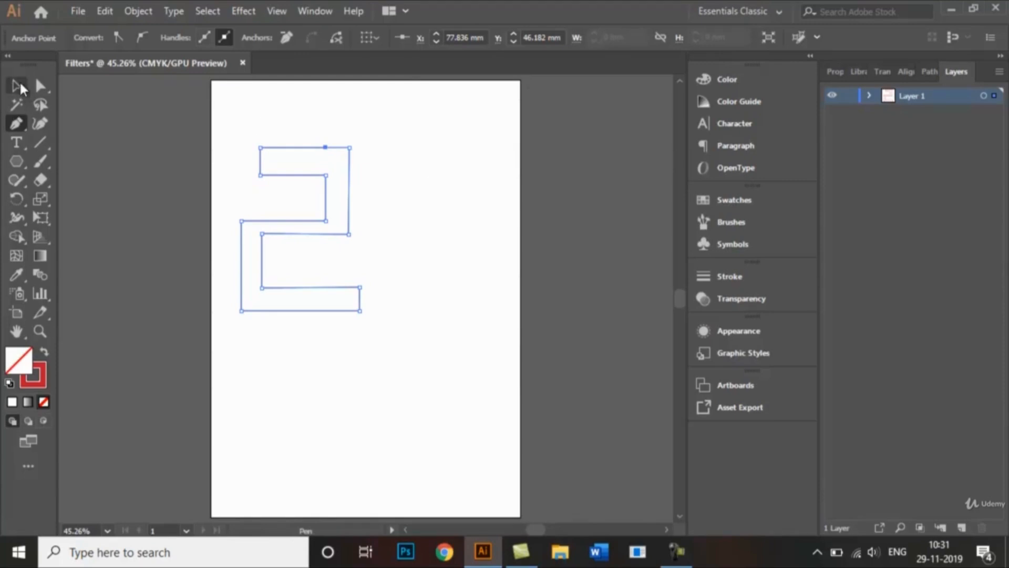
key("v")
left_click(397, 218)
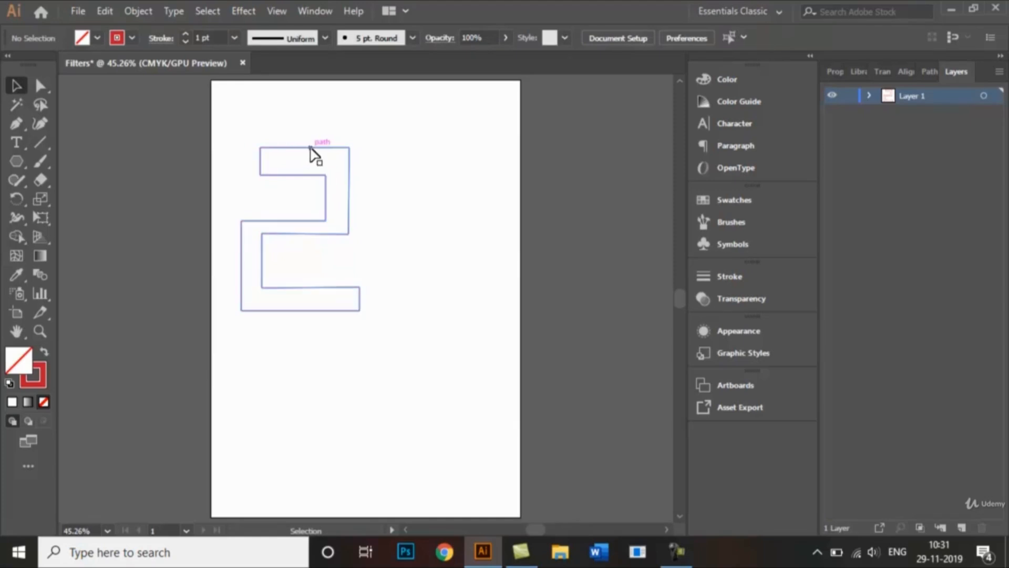
Start a 3D Revolve effect on the outline and give it a custom rotation of -43°, -42° and 19°.
left_click(310, 148)
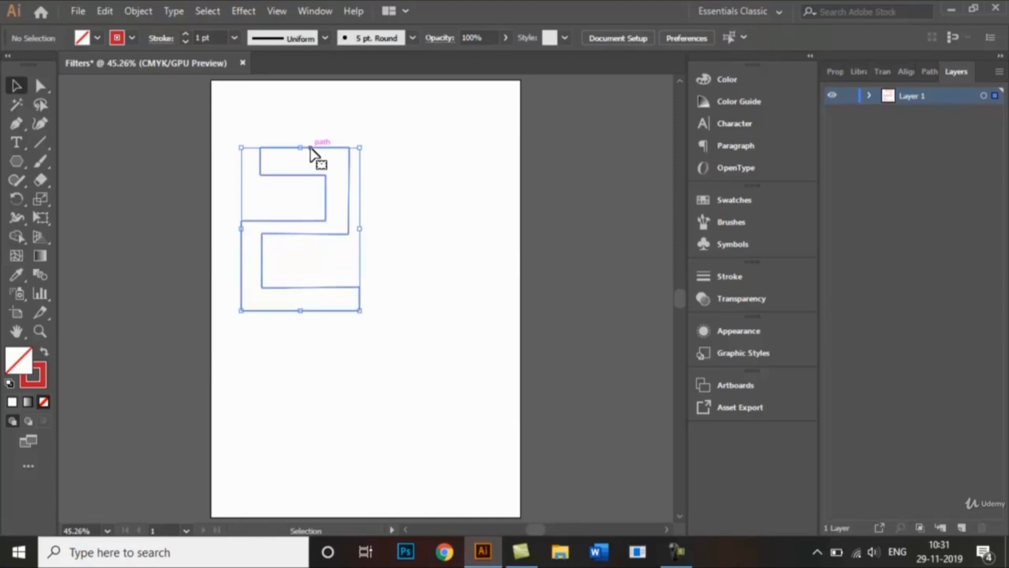
left_click(246, 15)
mouse_move(288, 105)
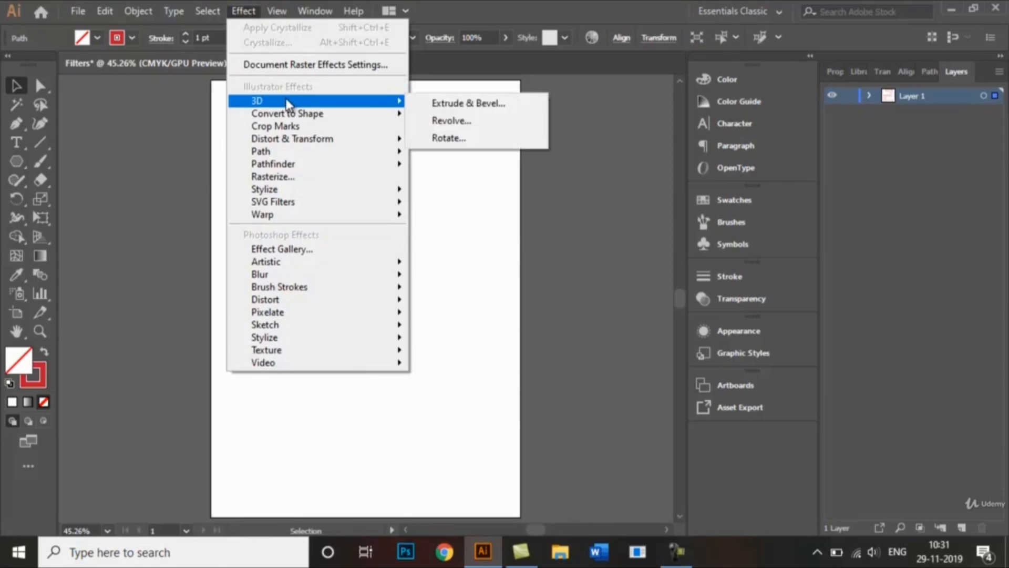
left_click(444, 122)
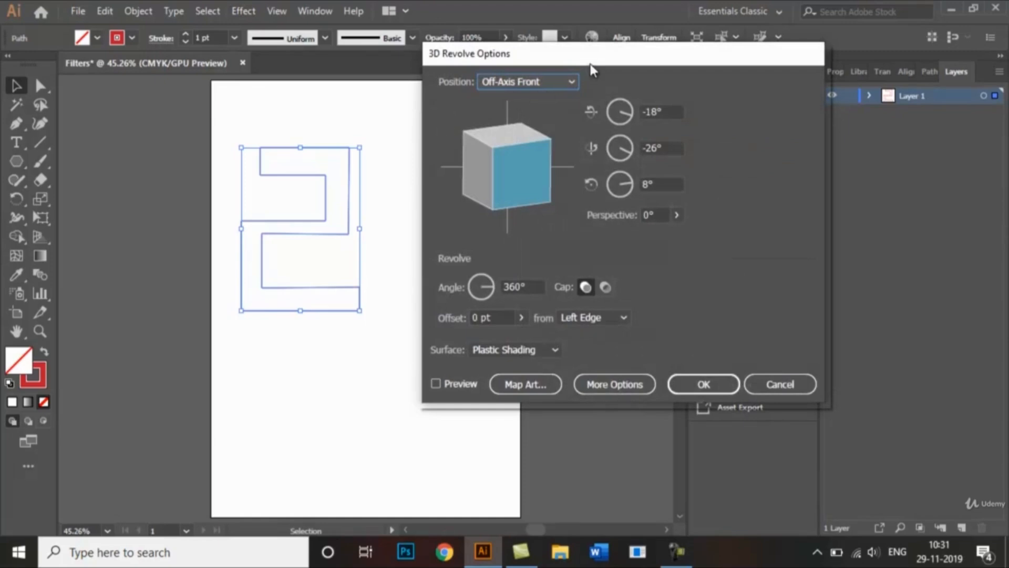
left_click_drag(589, 60, 560, 45)
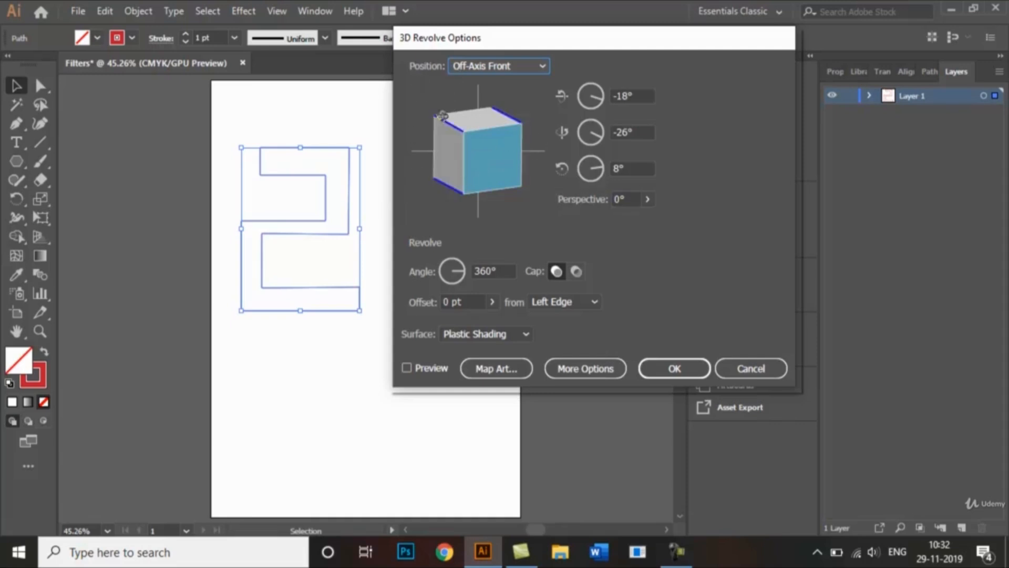
left_click_drag(489, 154, 504, 167)
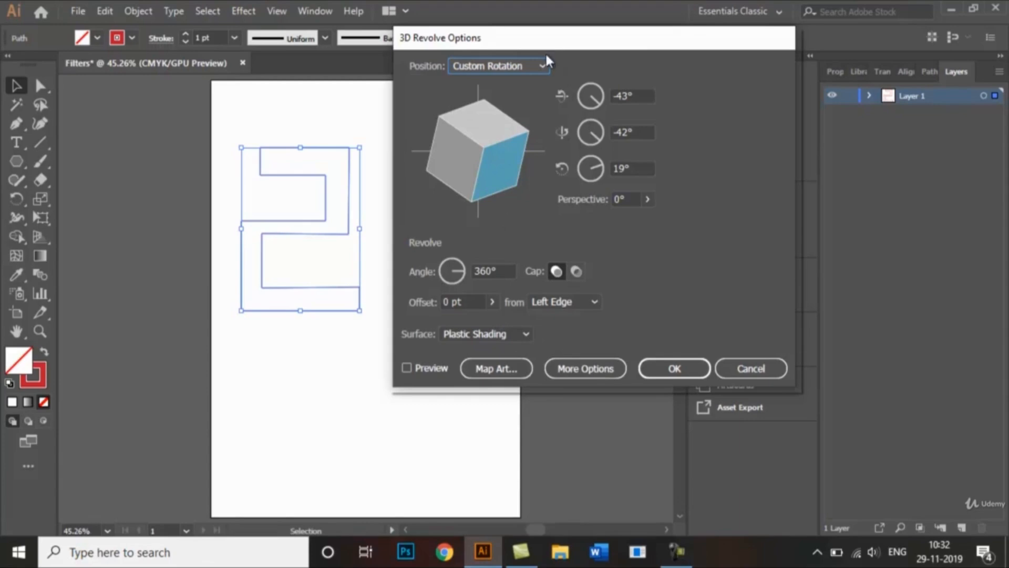
left_click_drag(537, 44, 567, 45)
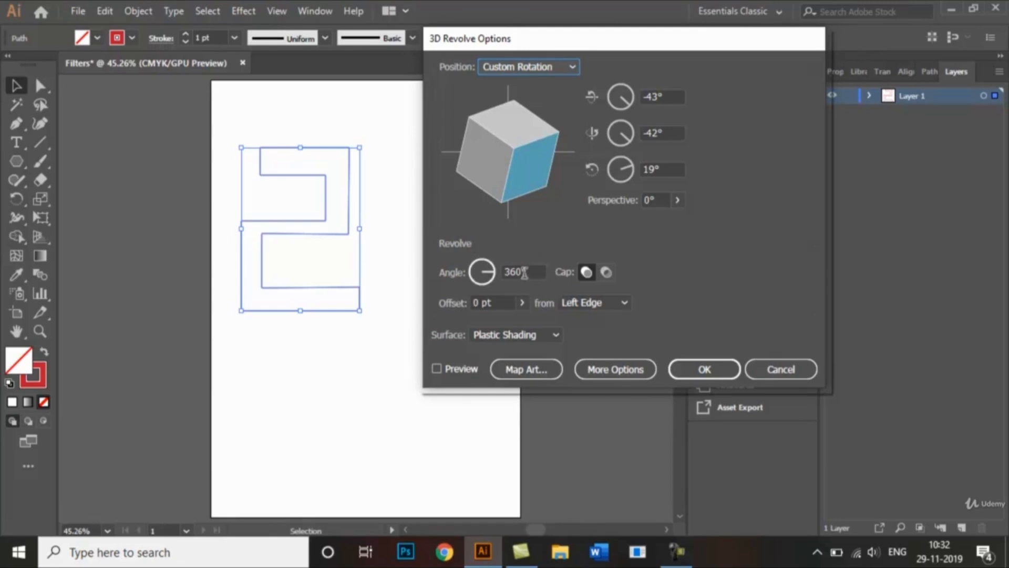
Keep Plastic Shading as the revolve's surface and turn on the preview.
left_click(533, 337)
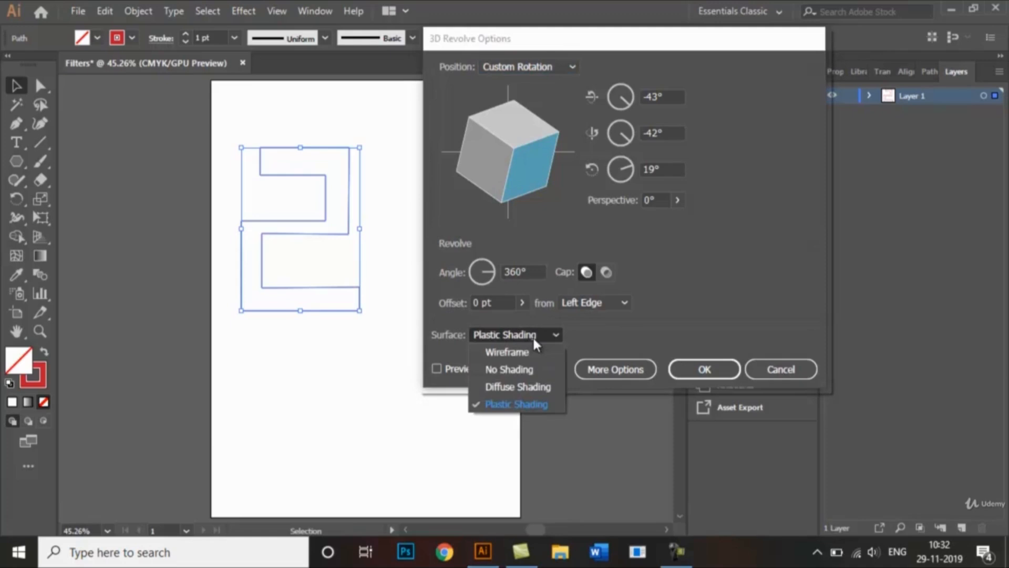
left_click(534, 402)
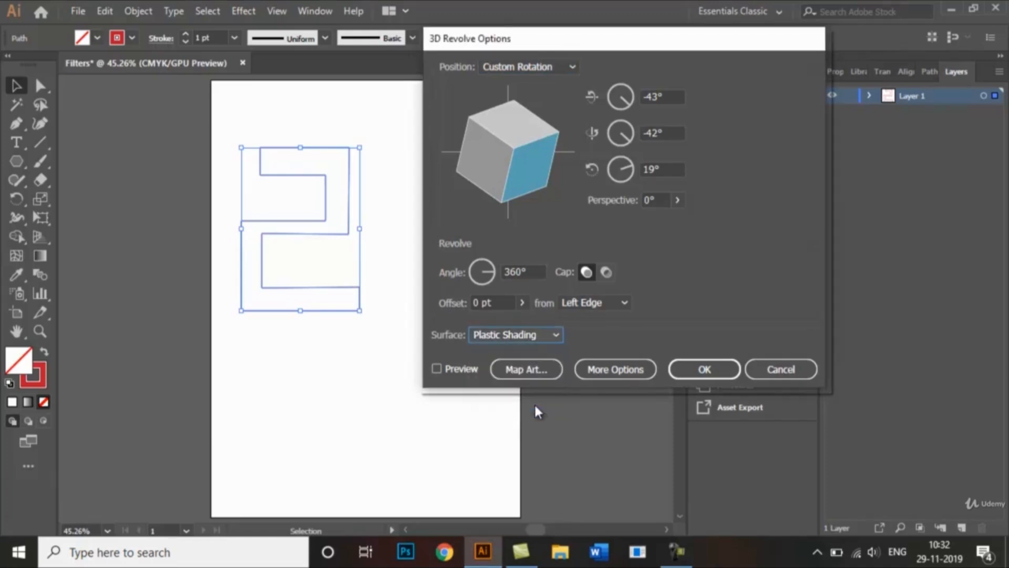
left_click(437, 367)
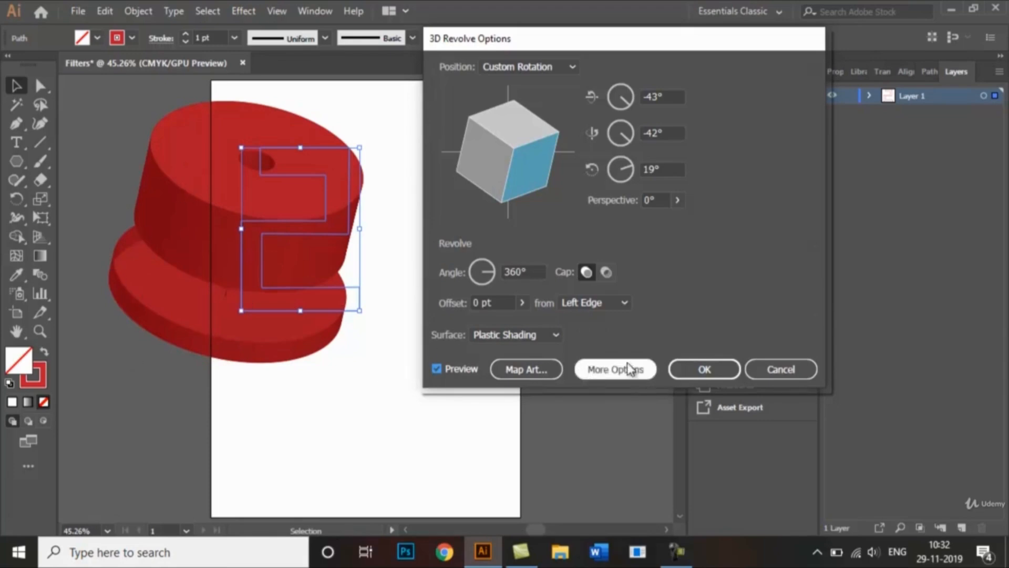
Try the No Shading and Wireframe surfaces on the revolved shape.
left_click(553, 337)
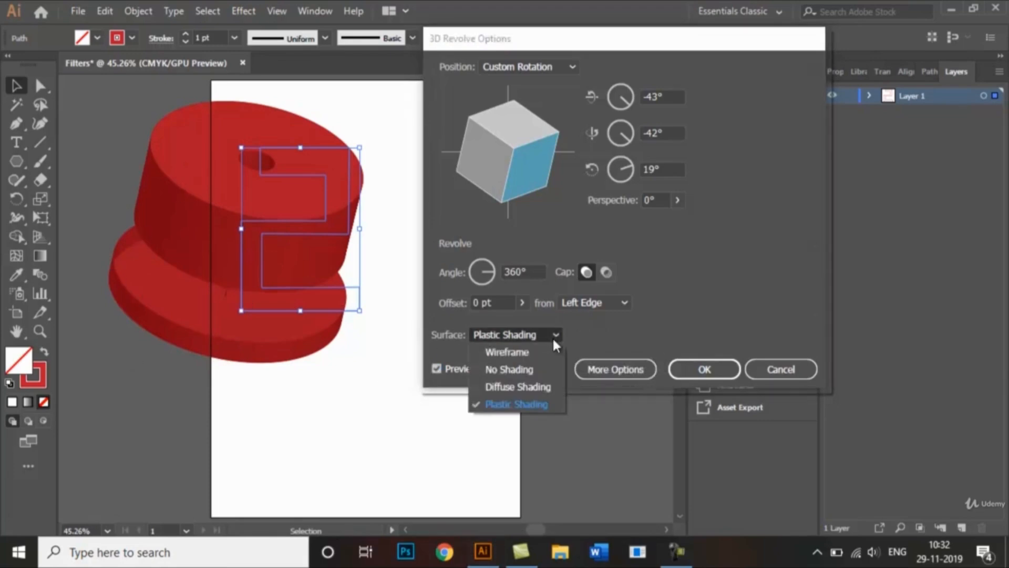
left_click(541, 367)
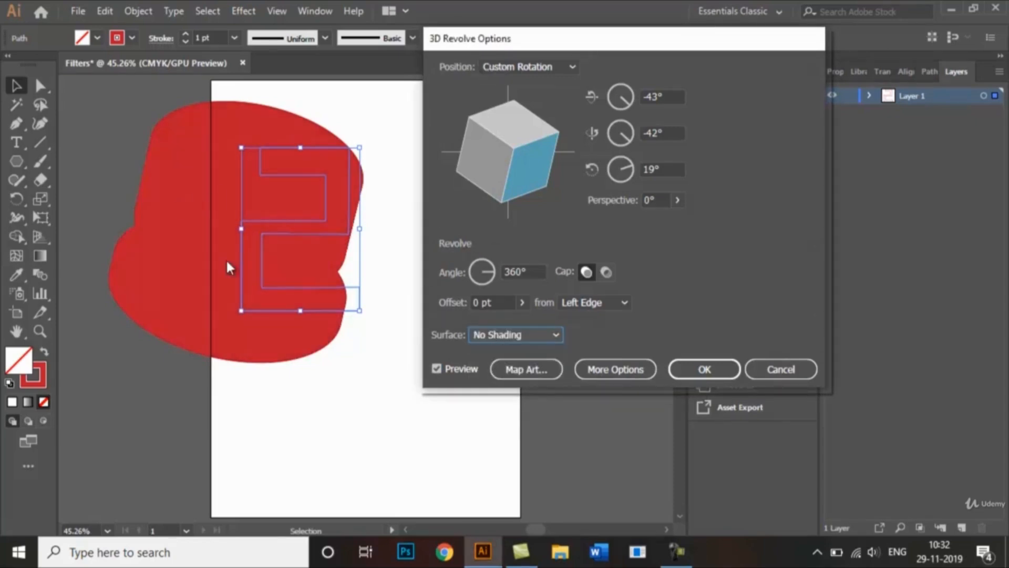
left_click(557, 339)
left_click(526, 348)
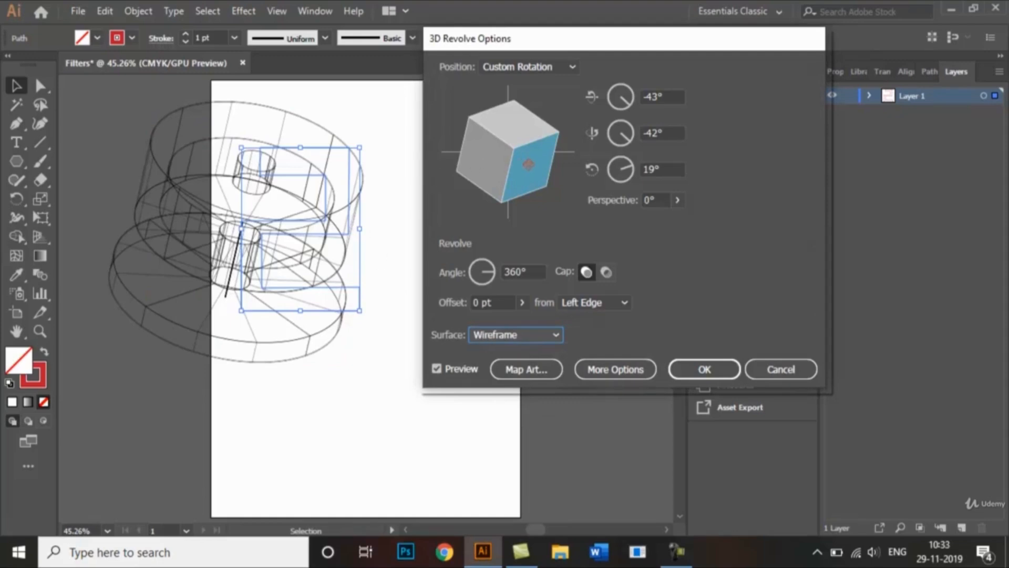
Rotate the revolved shape to -27°, -27° and 9° and set its surface to Plastic Shading.
left_click_drag(528, 164, 515, 157)
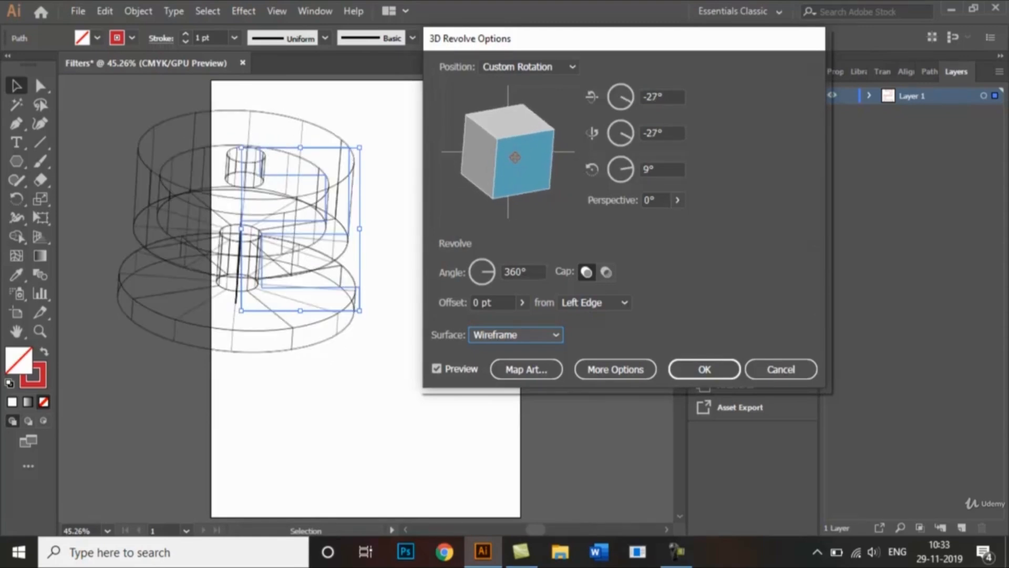
left_click(550, 334)
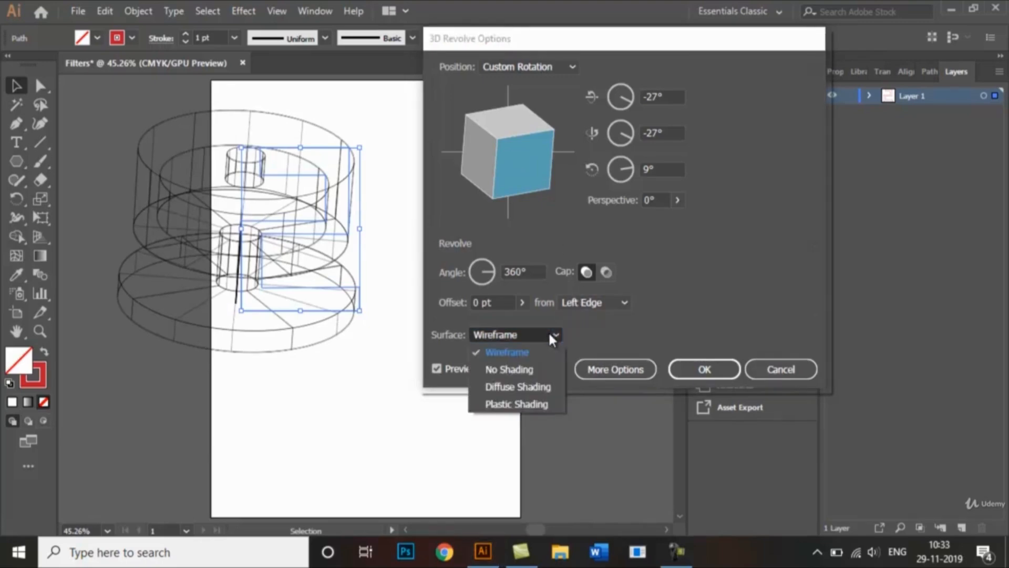
left_click(547, 399)
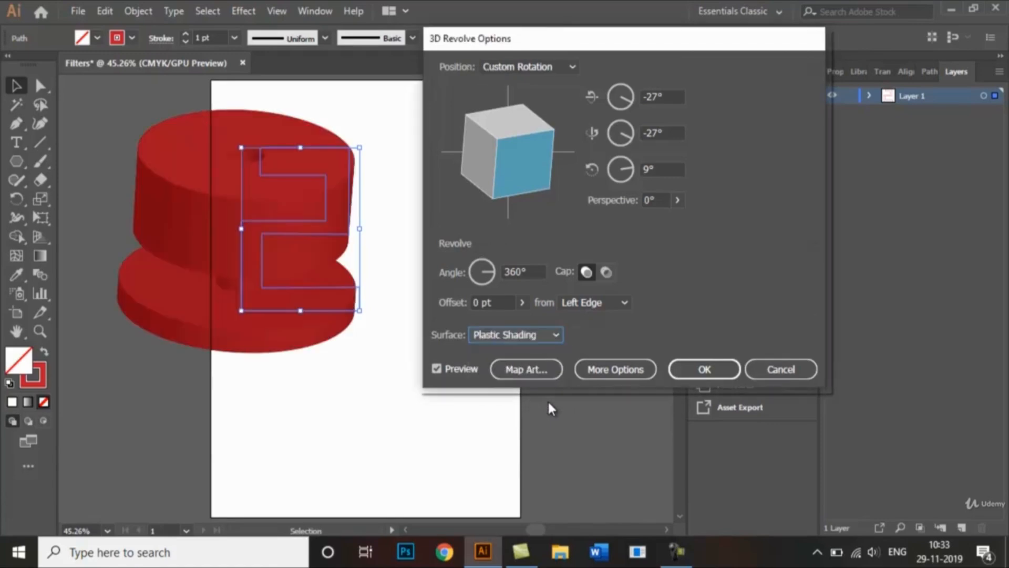
left_click(676, 551)
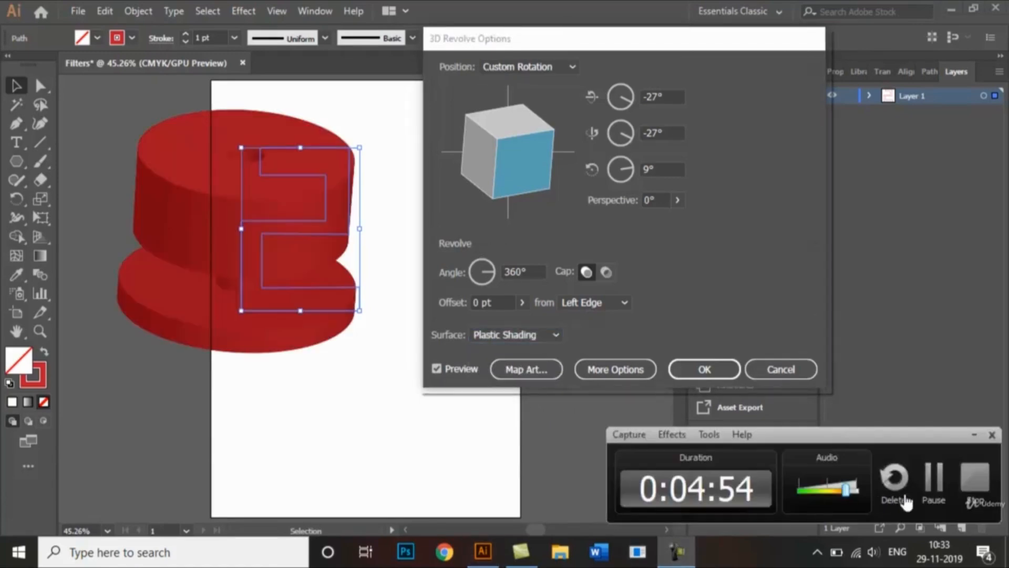
left_click(688, 220)
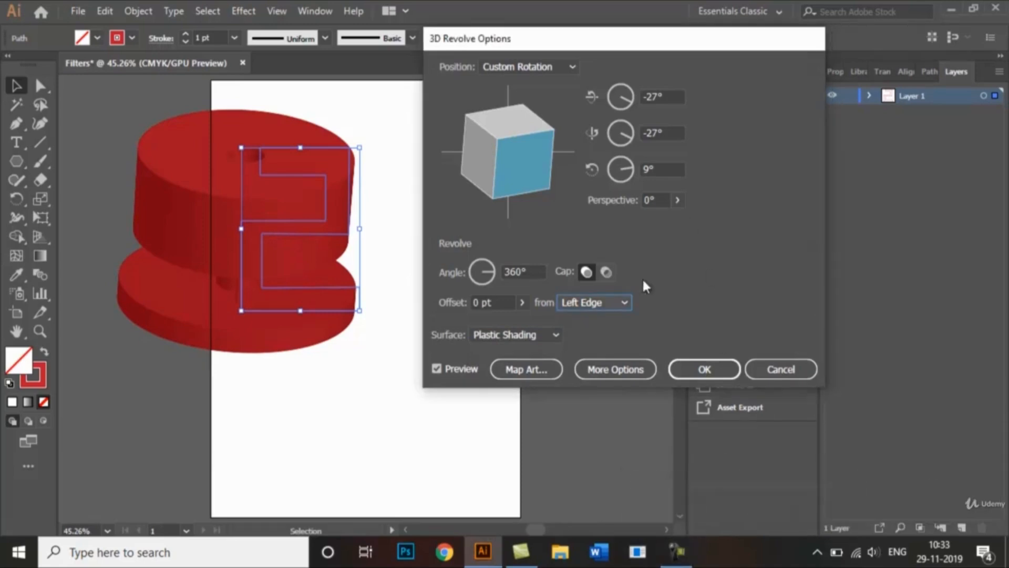
Revolve the outline from its Right Edge and apply the 3D Revolve effect.
left_click(623, 301)
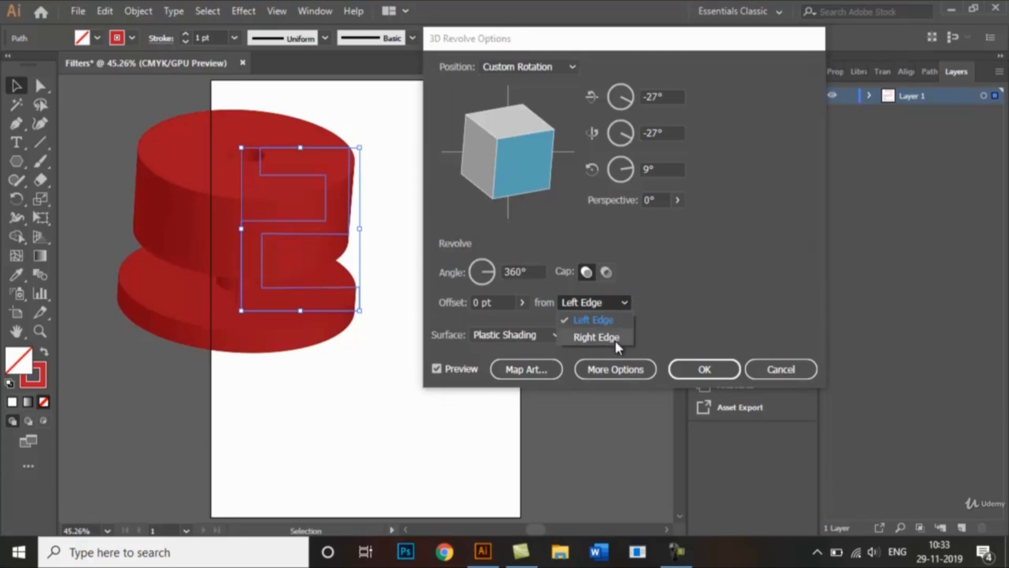
left_click(596, 336)
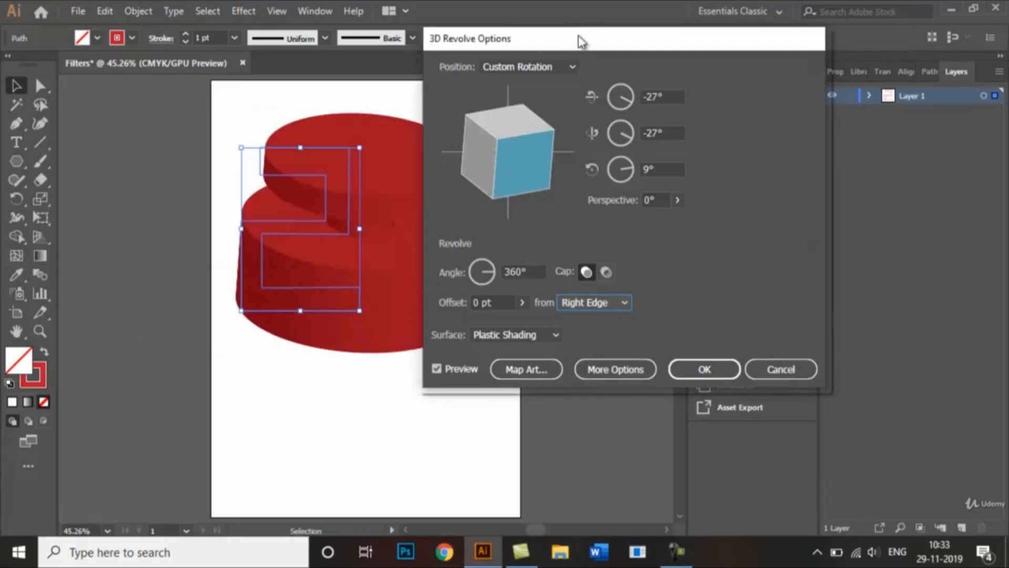
left_click_drag(578, 36, 682, 51)
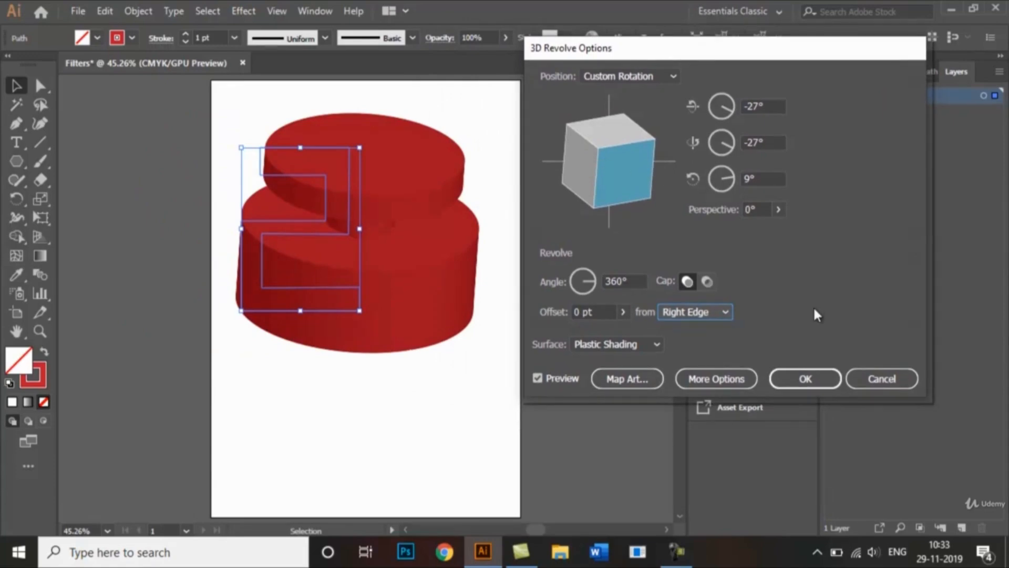
left_click(819, 381)
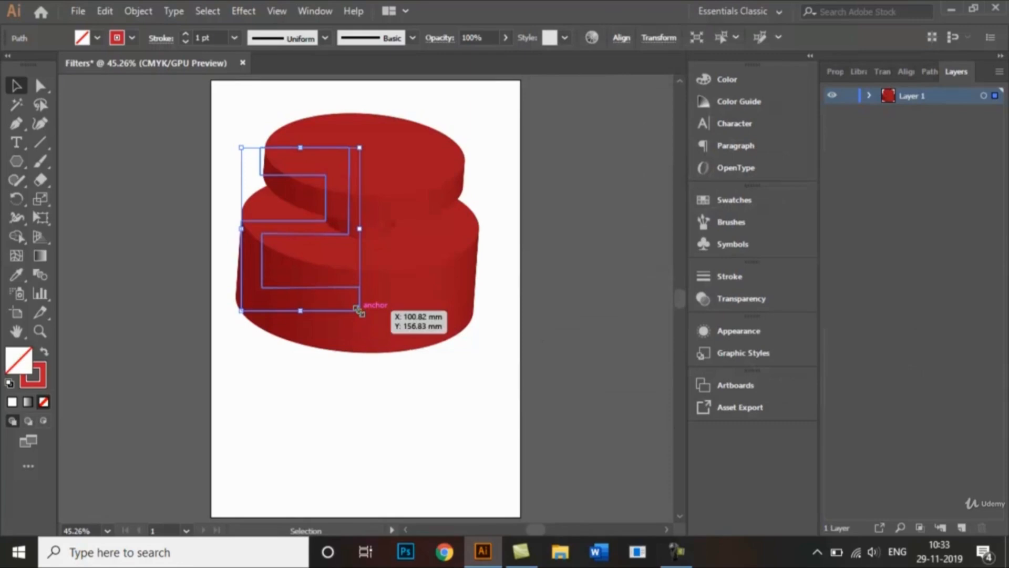
Scale the red revolved shape down to about half its size, move it to the artboard's upper-left corner, and deselect it.
left_click_drag(358, 310, 316, 164)
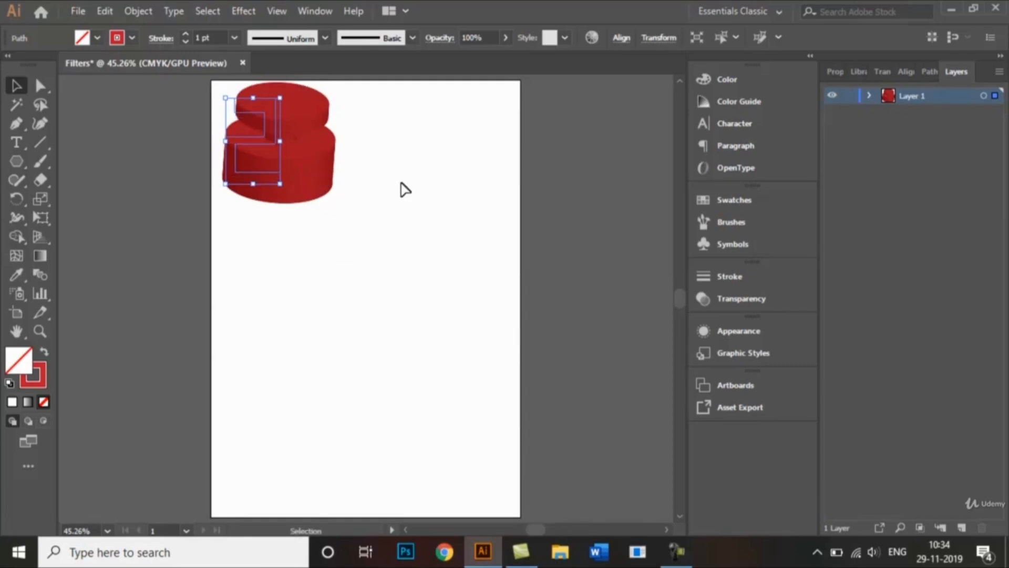
left_click(403, 189)
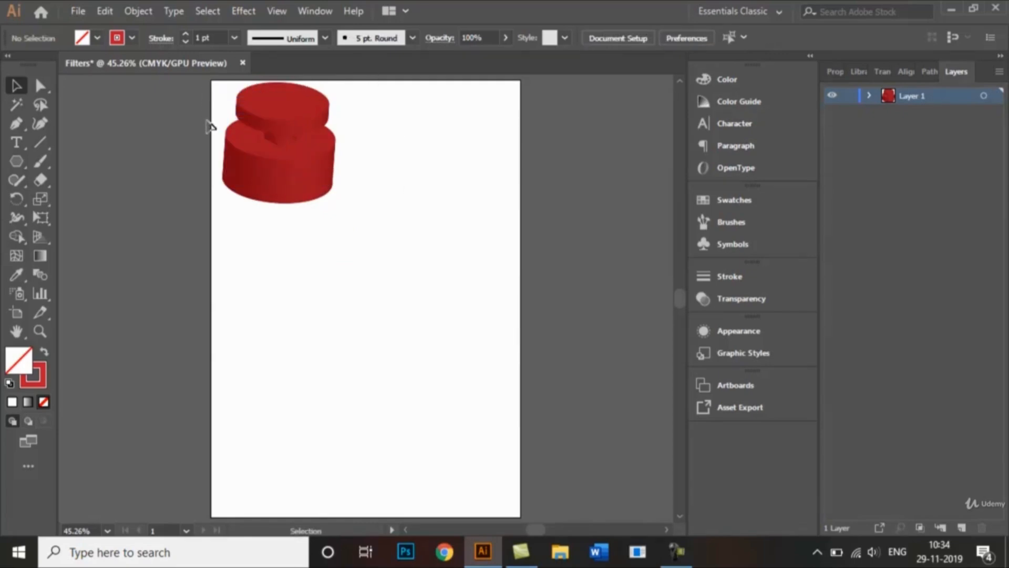
Draw a hexagon with a yellow fill and no stroke beside the red shape, near the artboard's upper right.
left_click(17, 161)
left_click(105, 221)
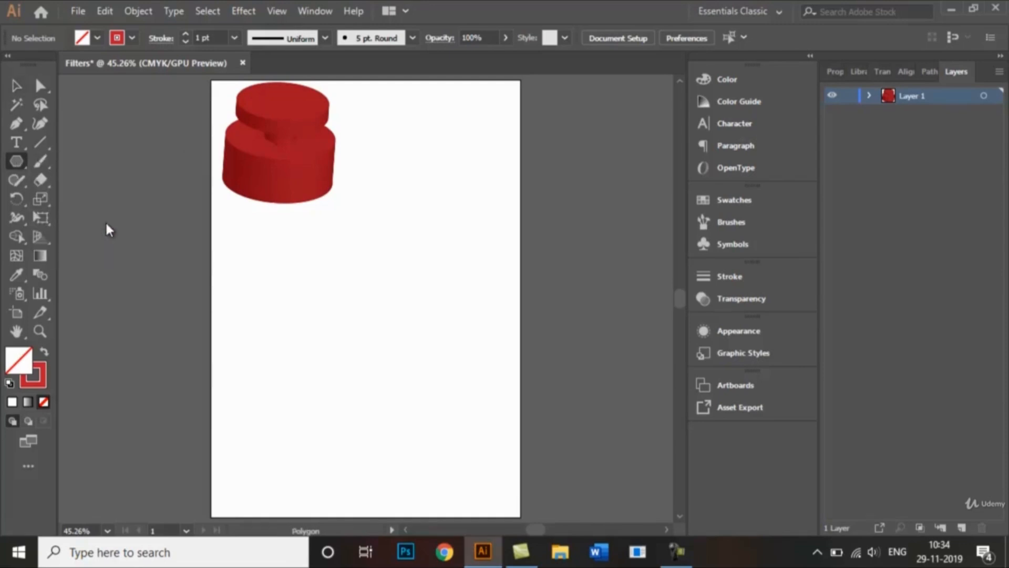
left_click(128, 44)
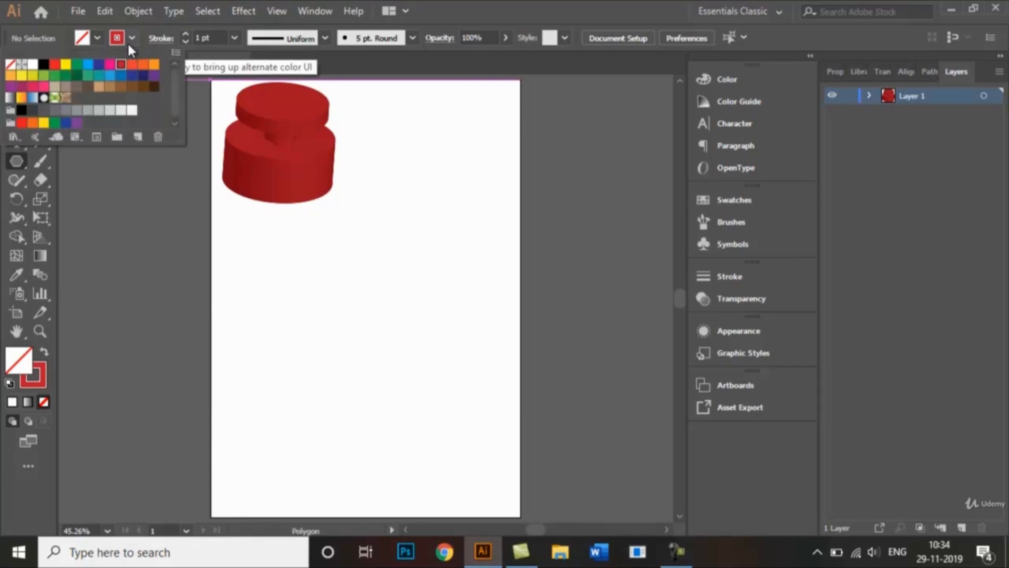
left_click(10, 64)
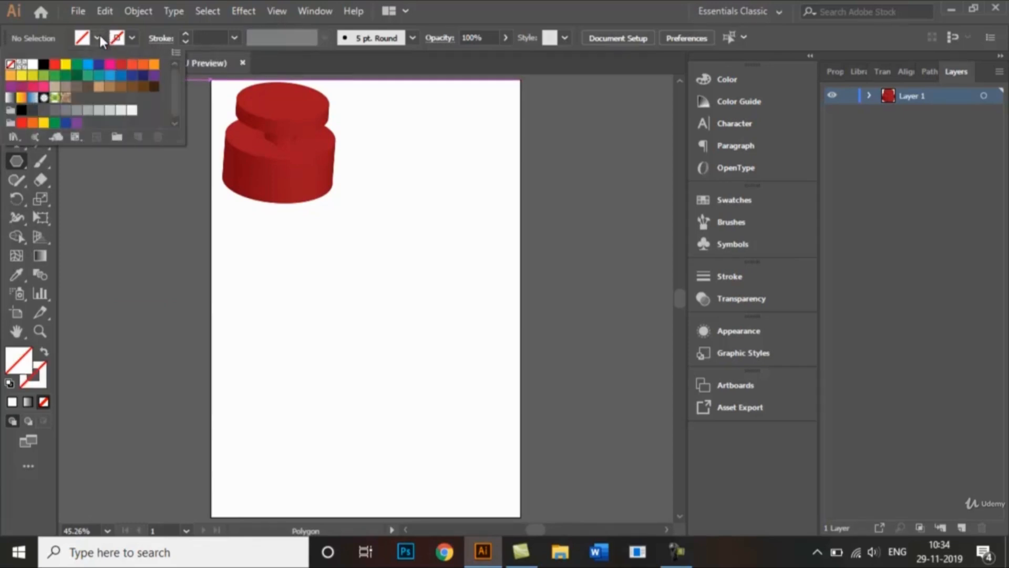
left_click(99, 34)
left_click(99, 34)
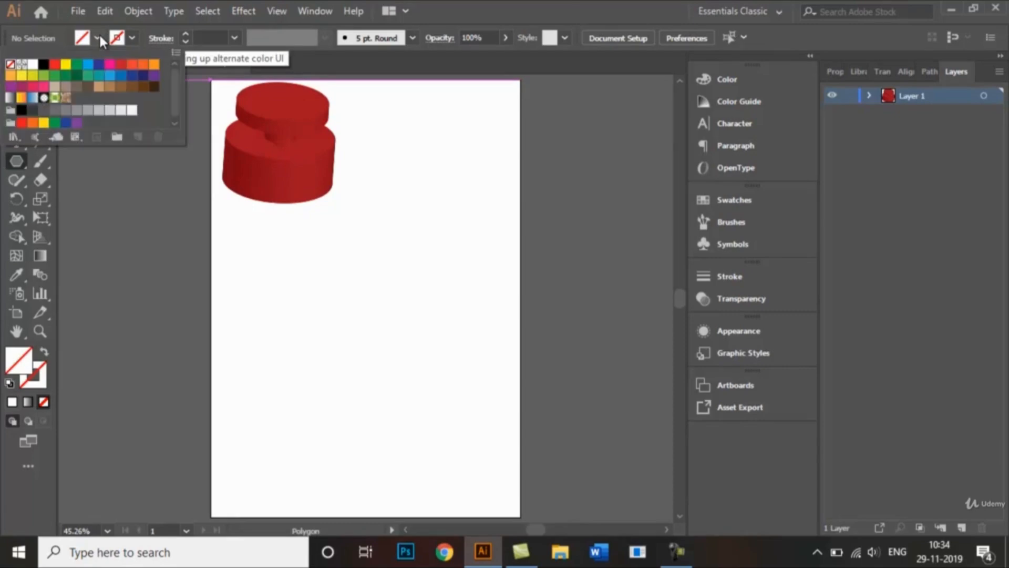
left_click(21, 75)
left_click(409, 153)
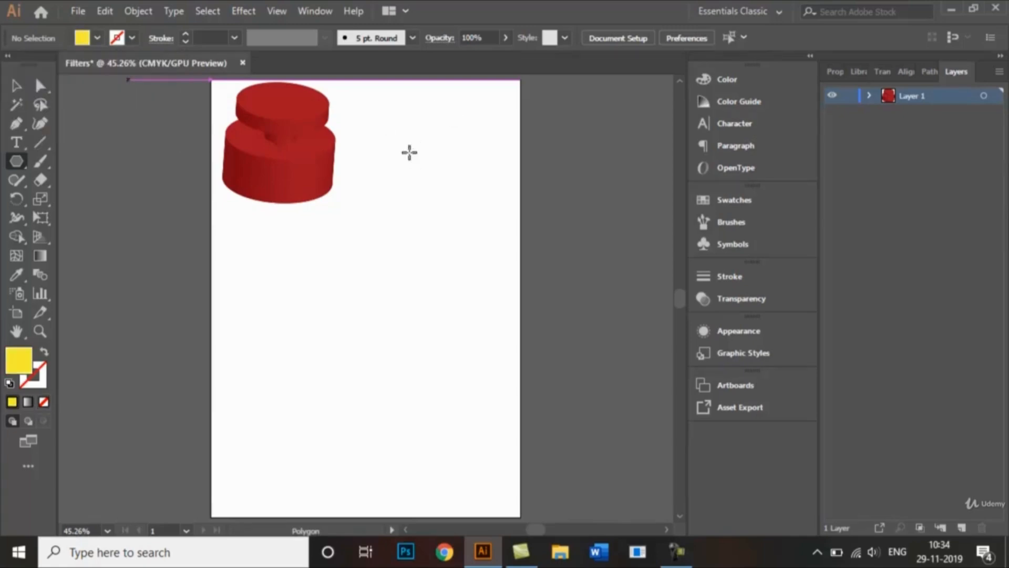
left_click_drag(424, 146, 445, 181)
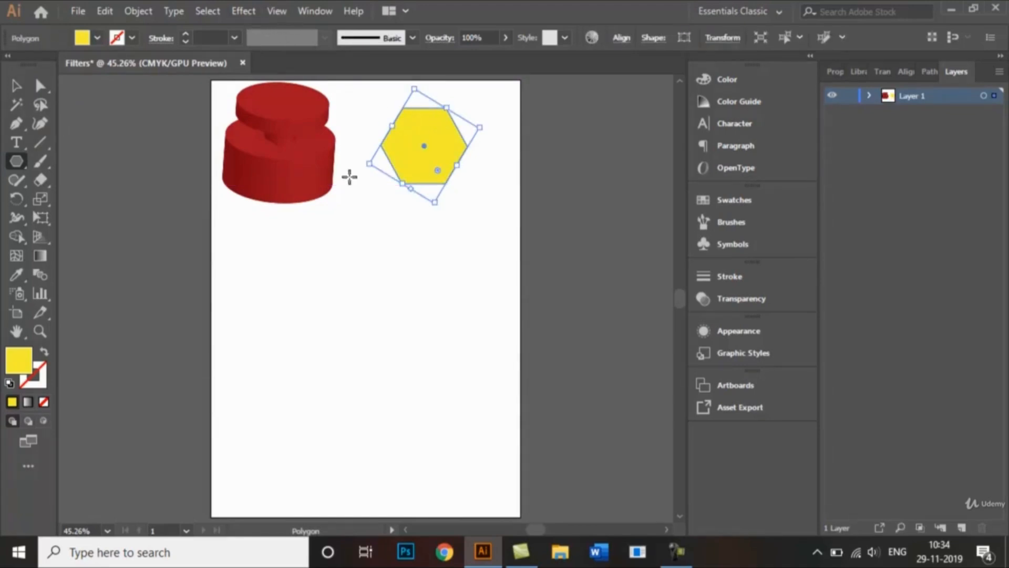
Start a 3D Extrude & Bevel effect on the hexagon with preview on and a custom rotation of -22°, -40° and 11°.
left_click(242, 10)
mouse_move(332, 105)
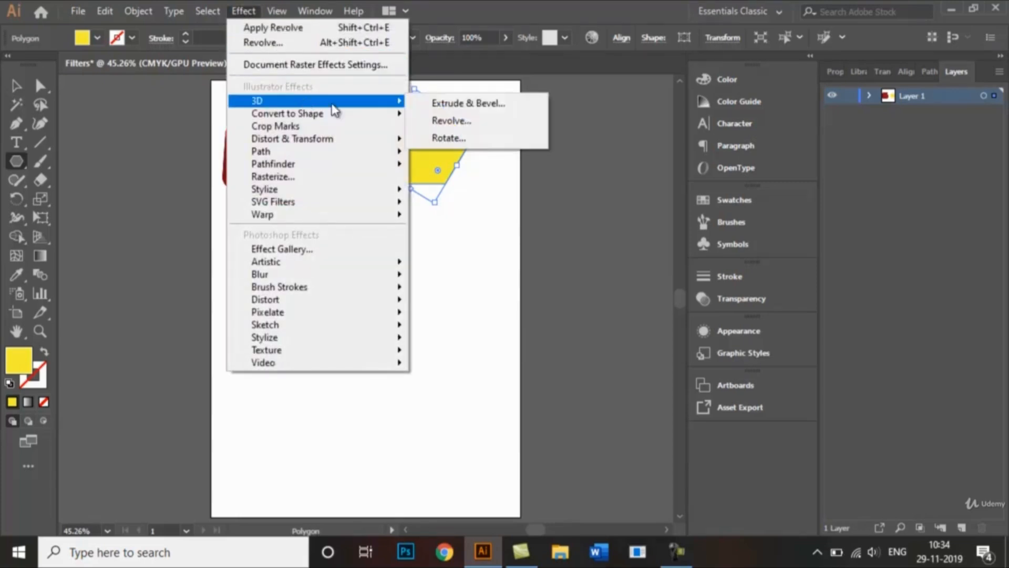
left_click(456, 103)
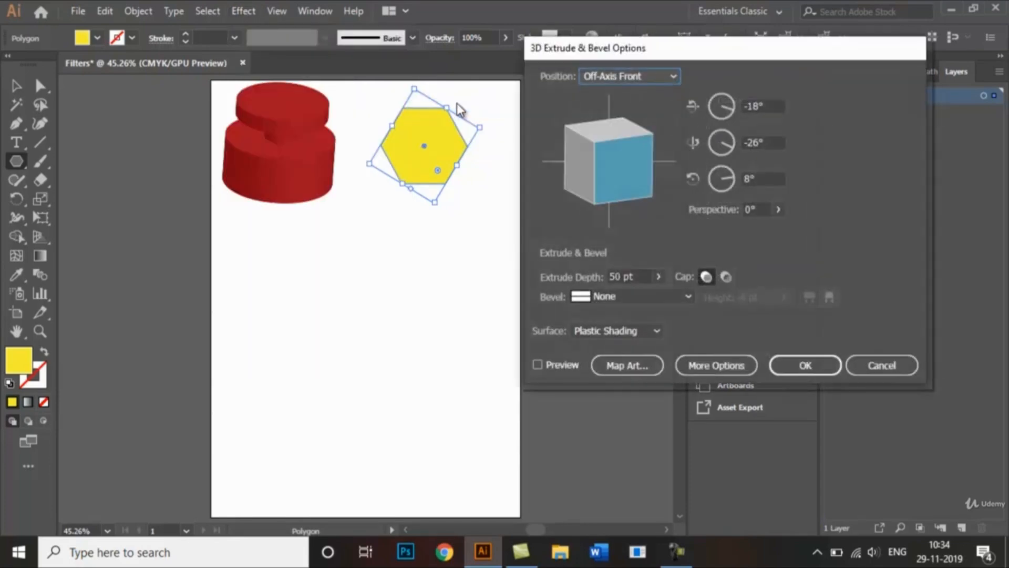
left_click(537, 363)
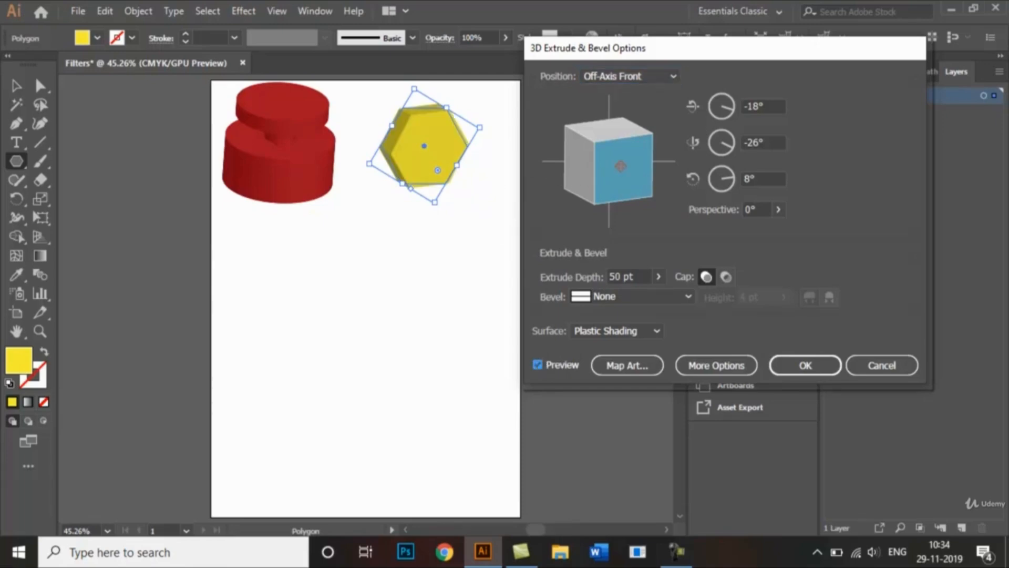
left_click(621, 166)
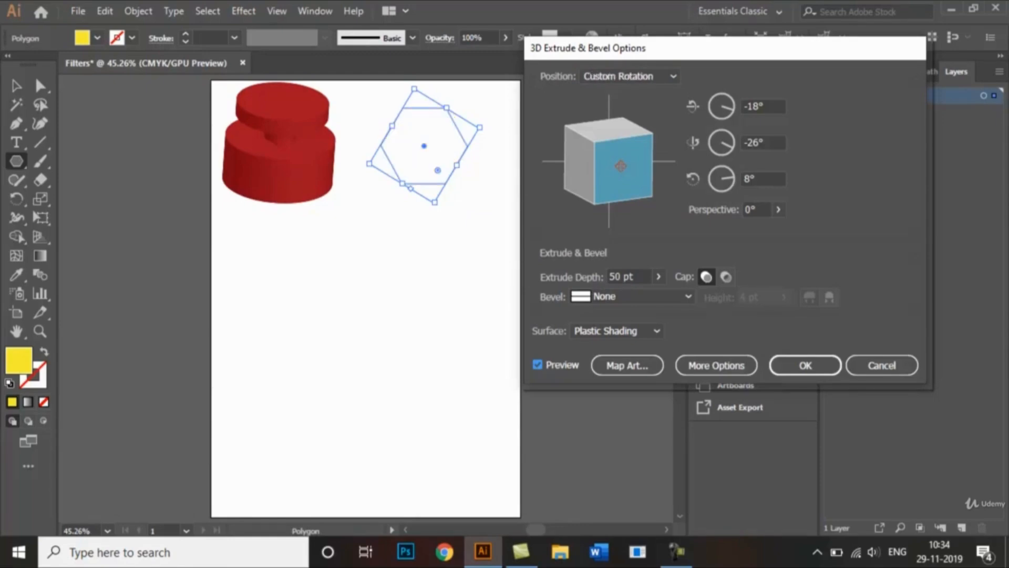
left_click_drag(621, 166, 633, 167)
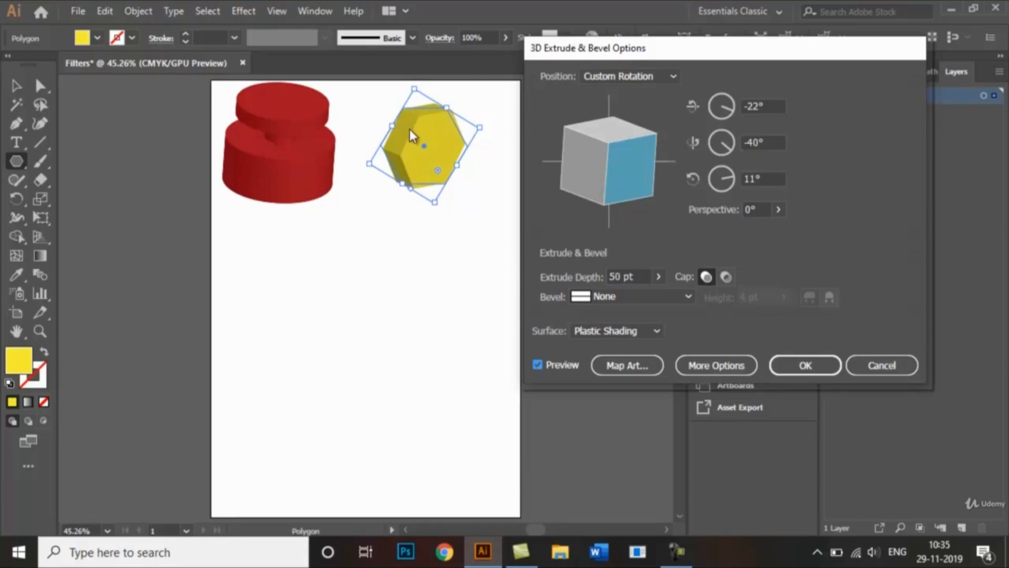
Give the extruded hexagon a Complex 2 bevel and rotate it to -23°, -46° and 12°.
left_click(685, 297)
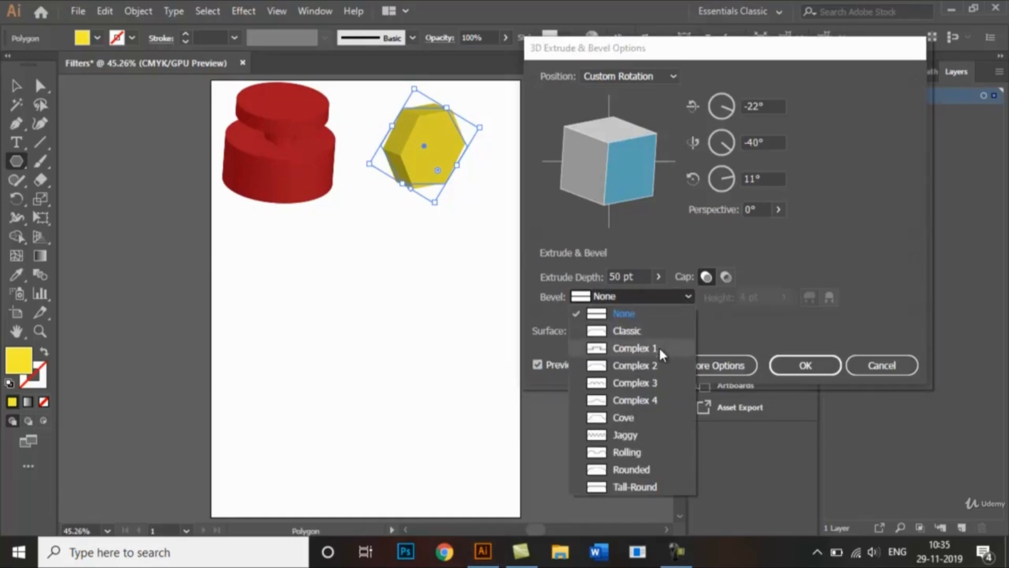
left_click(660, 365)
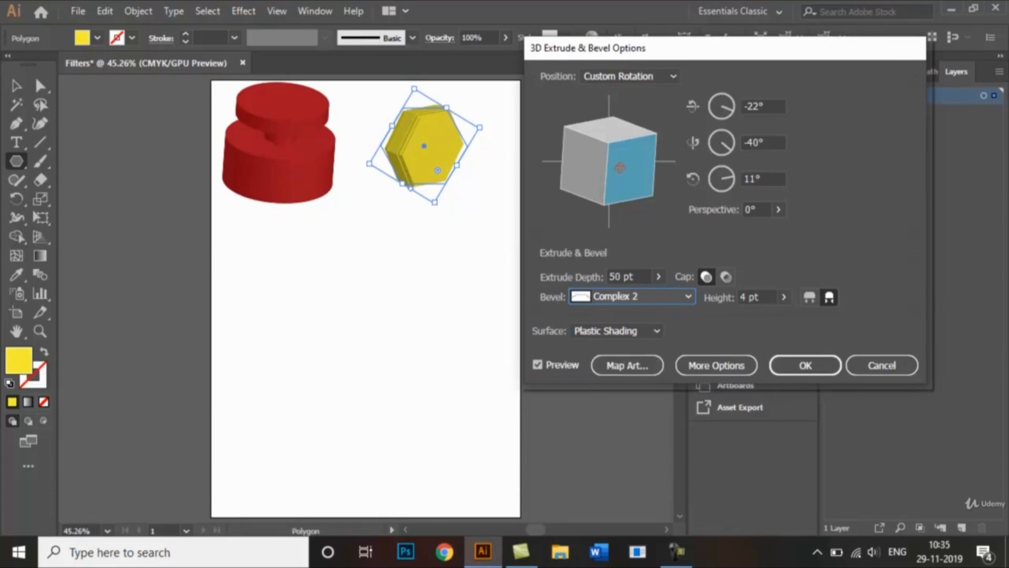
left_click_drag(619, 176, 621, 167)
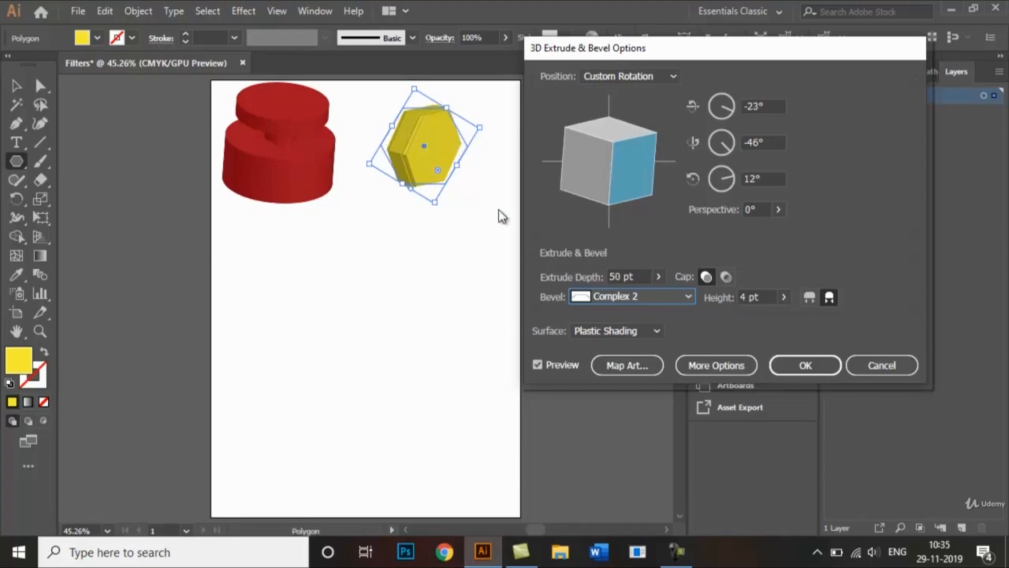
Set the extruded hexagon's surface to Diffuse Shading and turn its cap off for a hollow appearance.
left_click(651, 330)
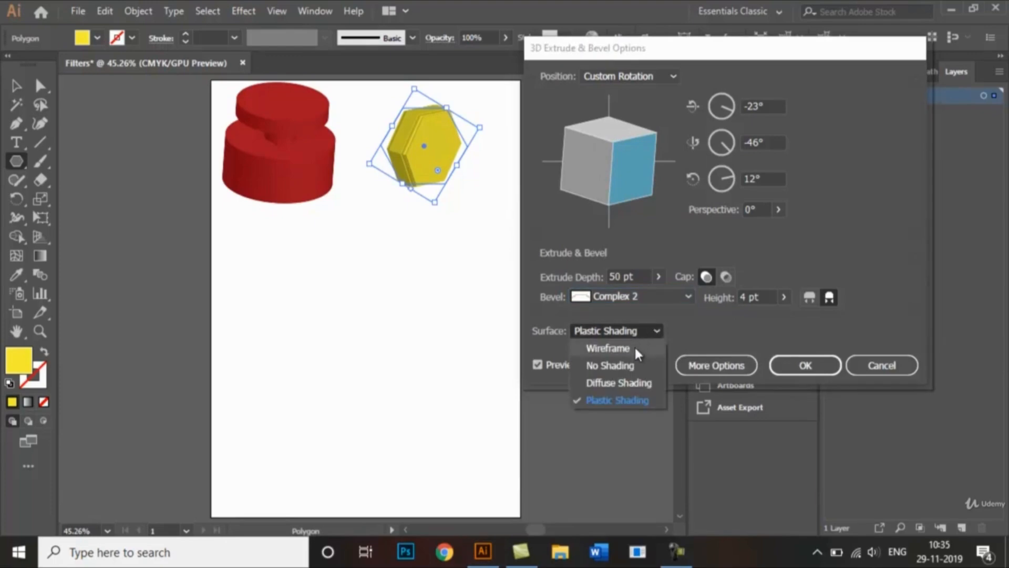
left_click(635, 348)
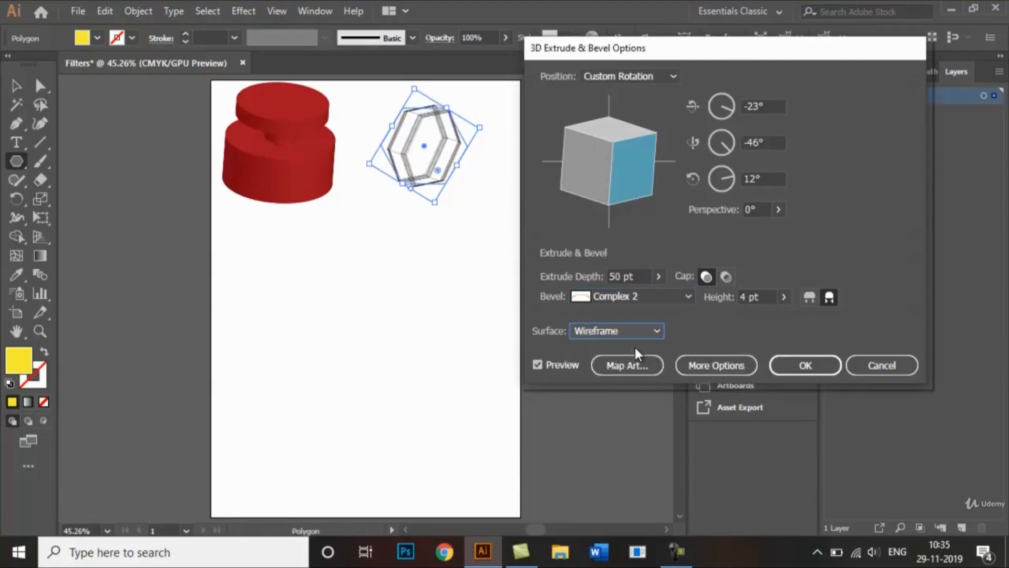
left_click(647, 331)
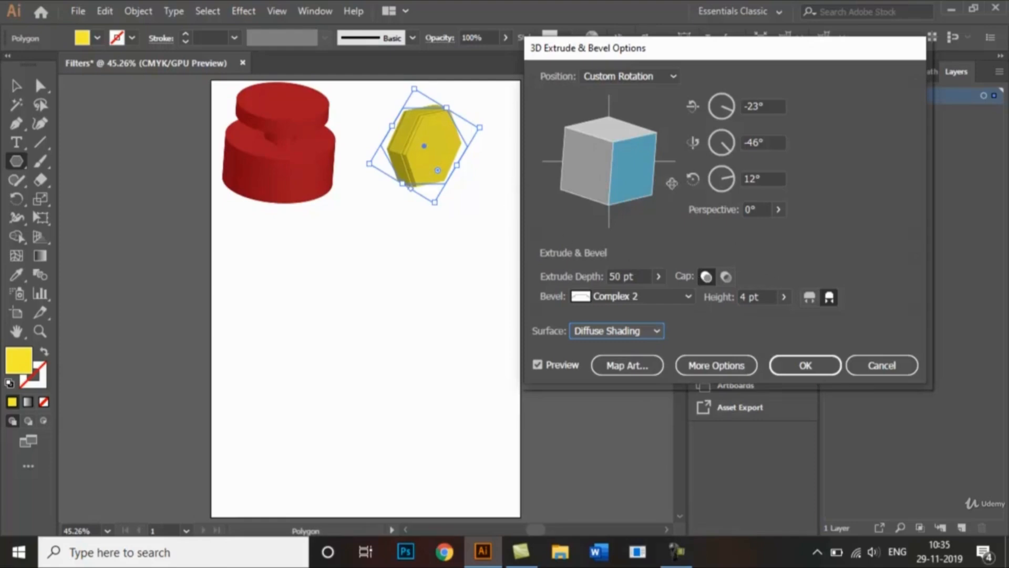
left_click(727, 276)
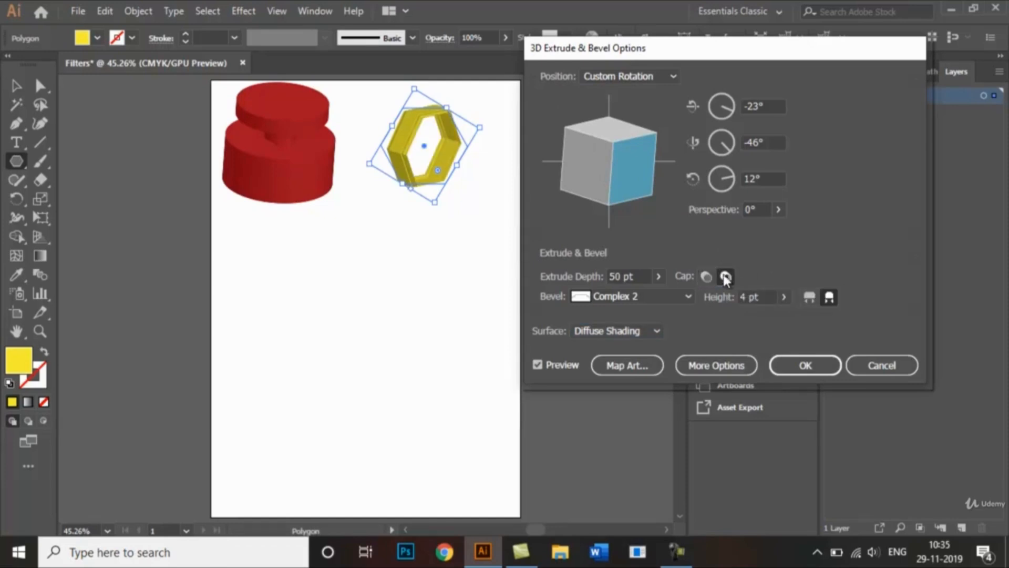
Try the Complex 1 and Jaggy bevels on the extruded hexagon.
left_click(682, 298)
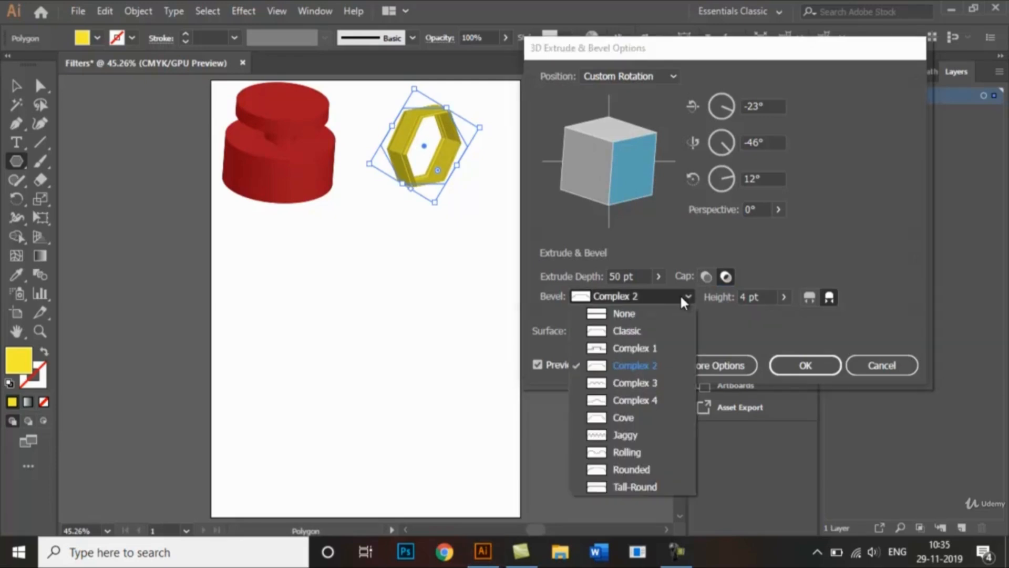
left_click(648, 347)
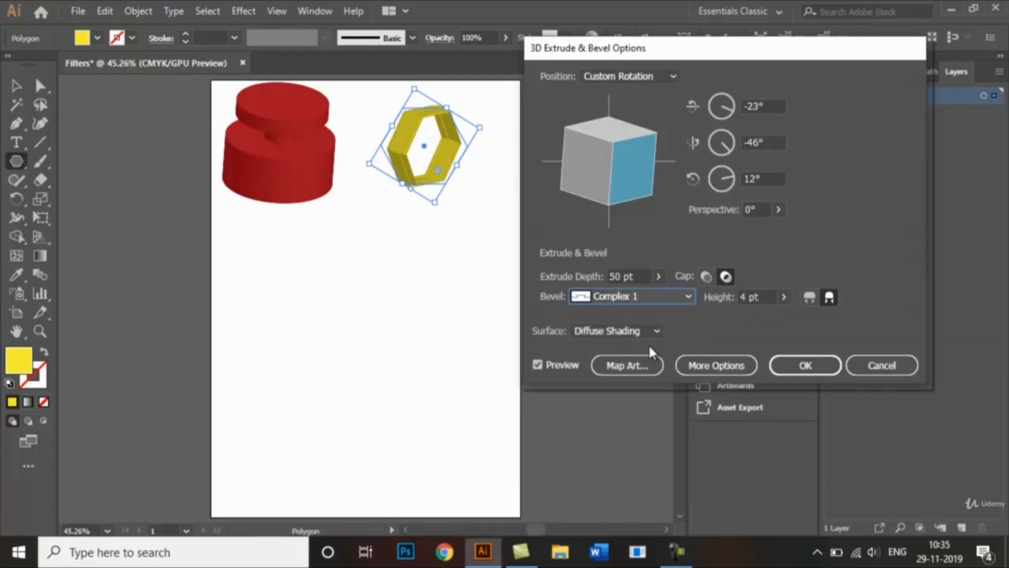
left_click(691, 296)
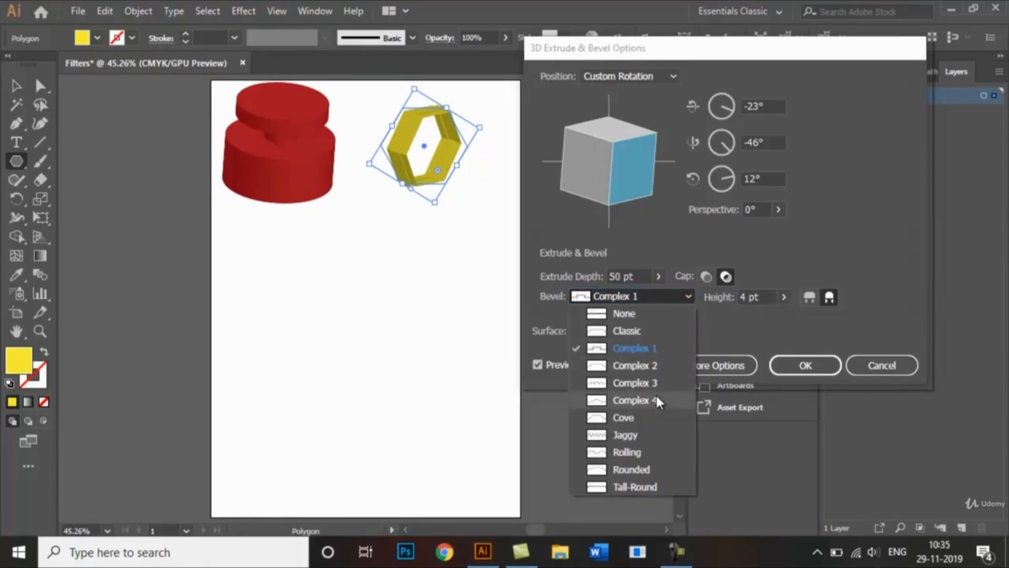
left_click(628, 436)
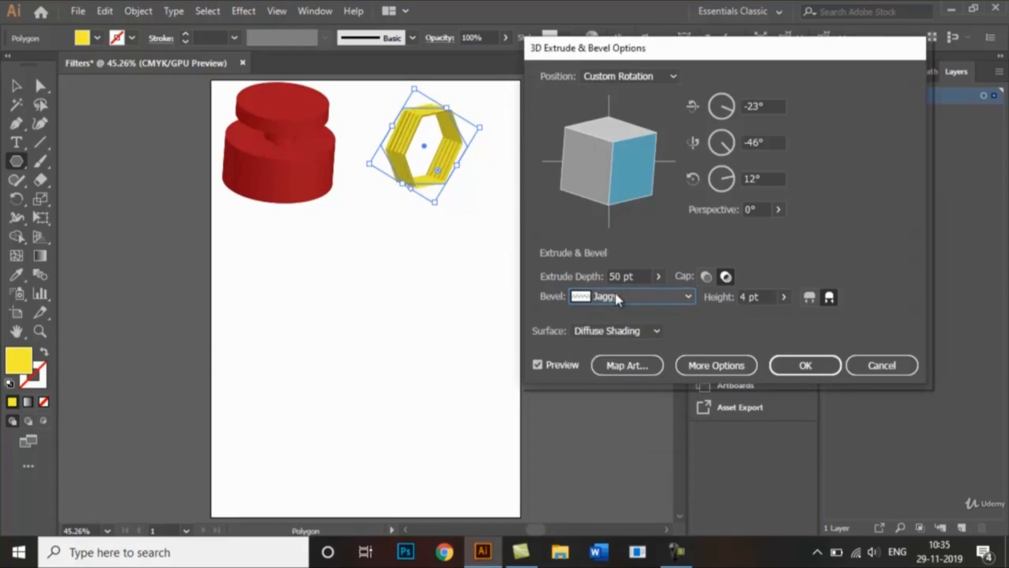
Give the extruded hexagon a Rolling bevel and apply the 3D effect.
left_click(667, 293)
left_click(640, 453)
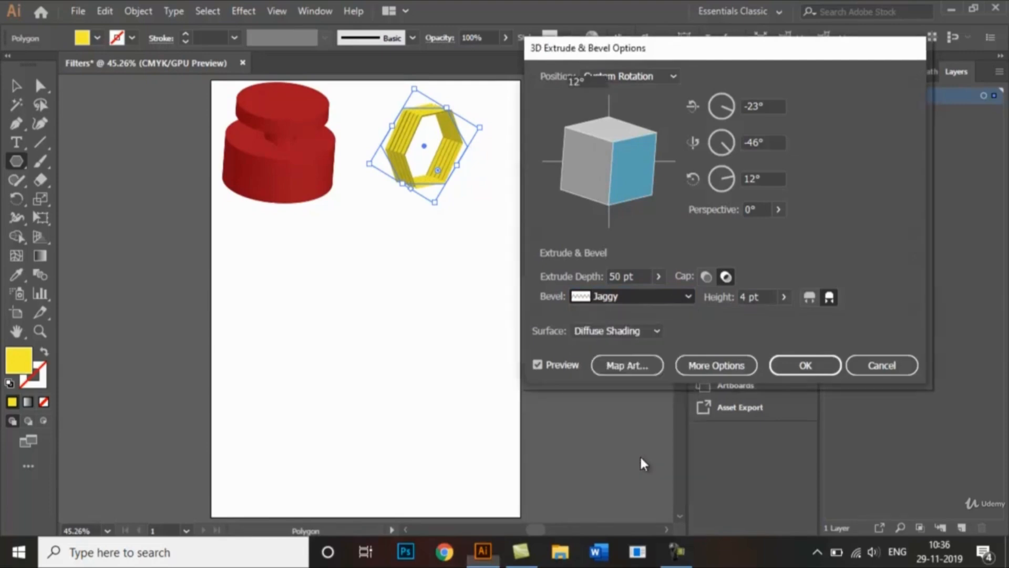
left_click(797, 383)
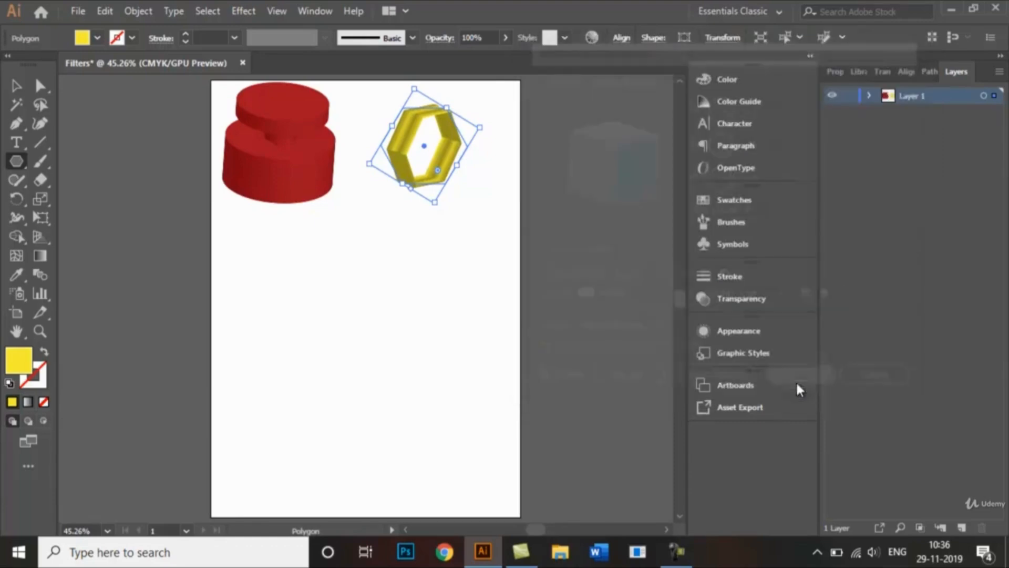
left_click(484, 267)
left_click(531, 305)
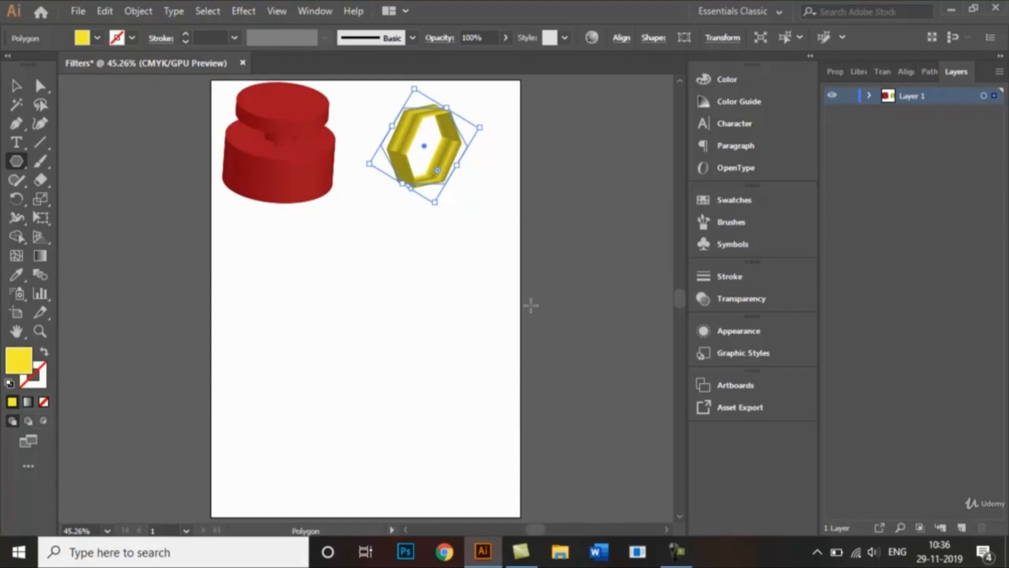
left_click(234, 11)
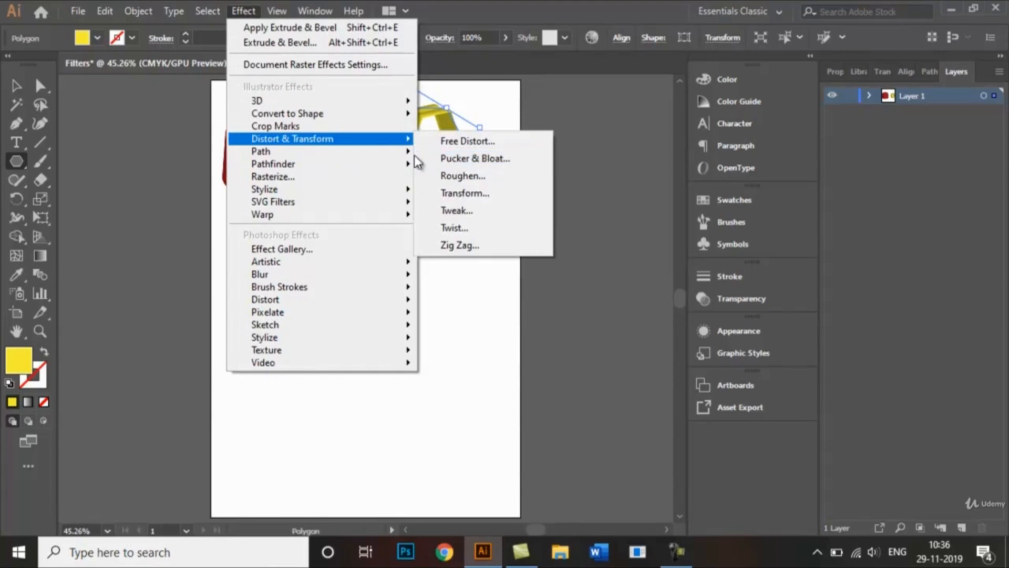
mouse_move(406, 153)
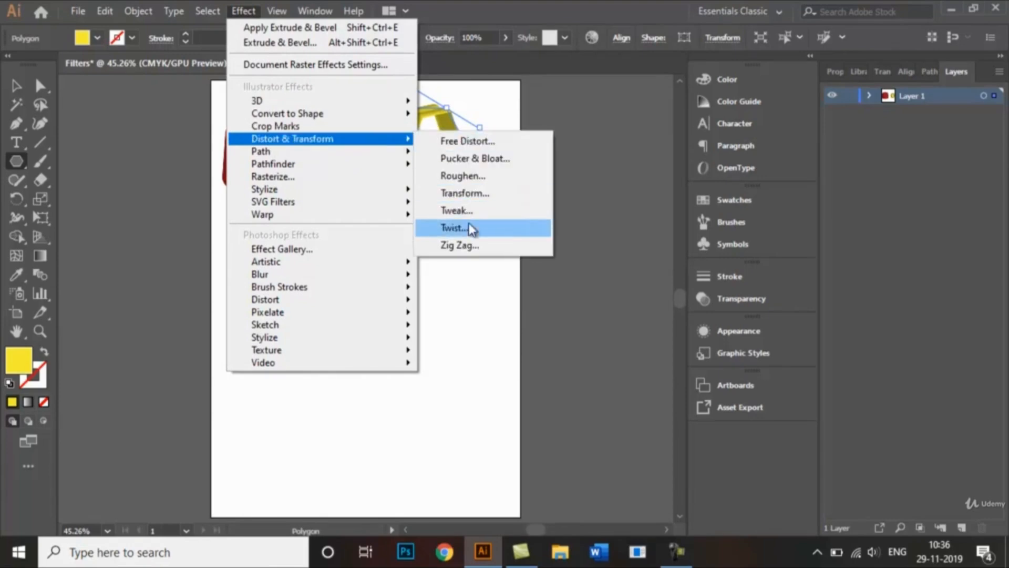
left_click(461, 298)
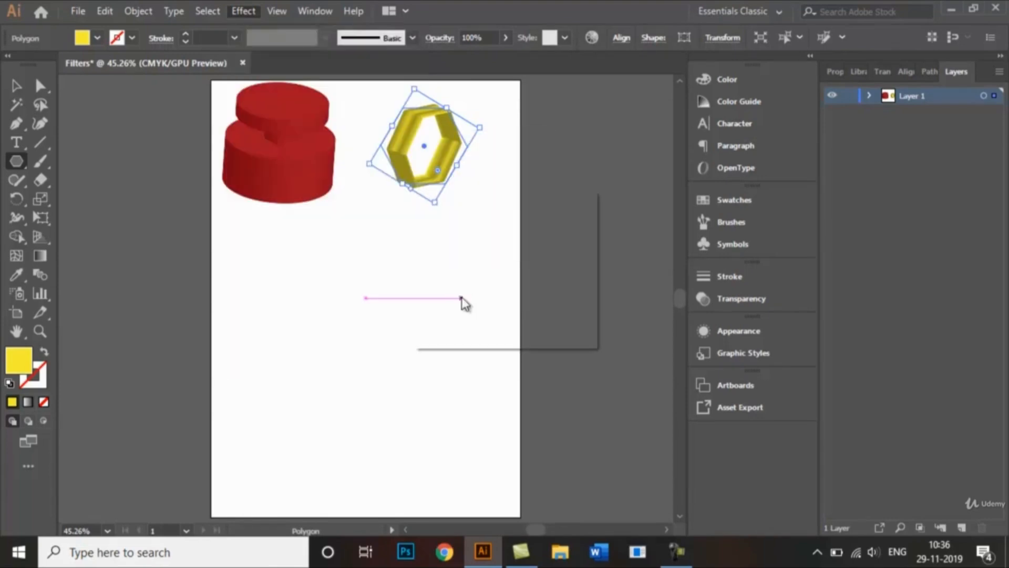
left_click(557, 315)
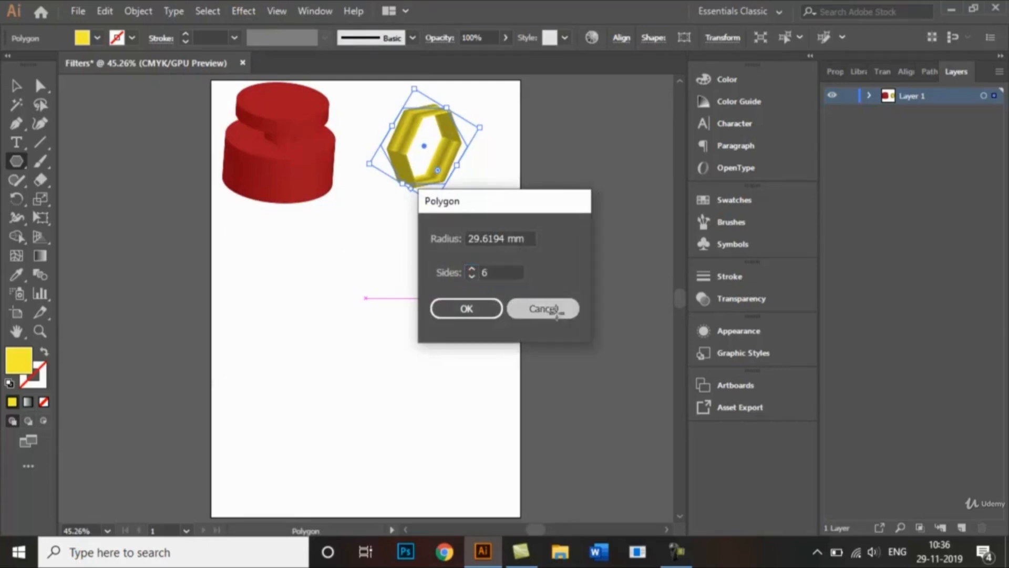
Draw a vertical line segment below the red shape and set its fill to dark blue.
left_click(43, 140)
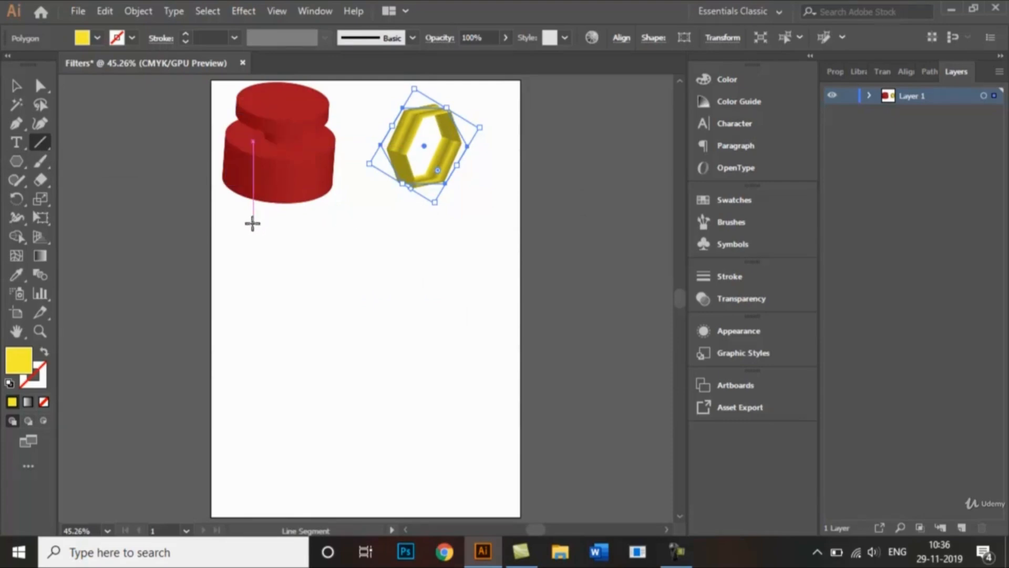
left_click_drag(252, 224, 253, 368)
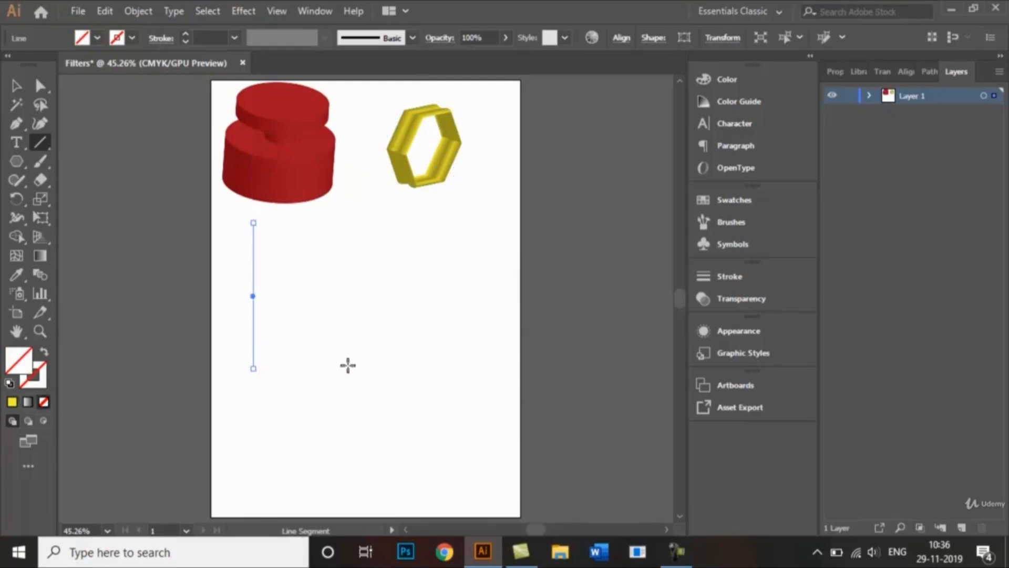
left_click(96, 38)
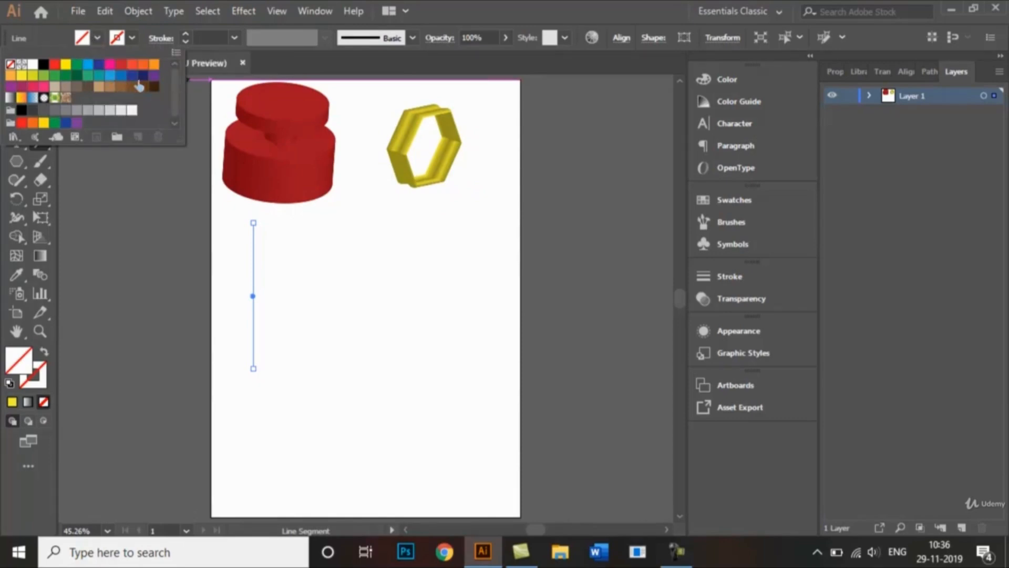
left_click(141, 77)
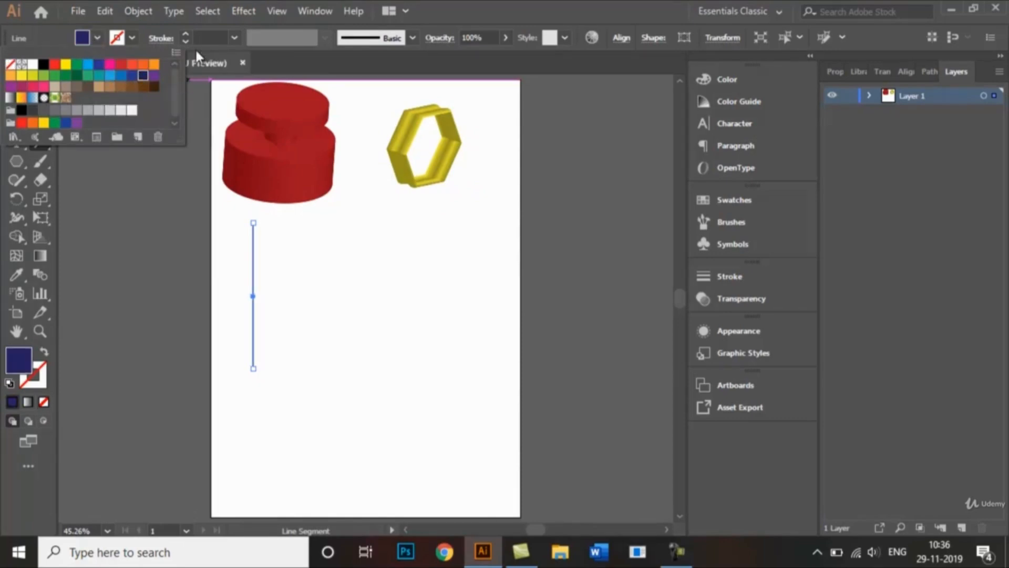
Try a 4 pt stroke weight on the vertical line and set its stroke back to none.
left_click(232, 42)
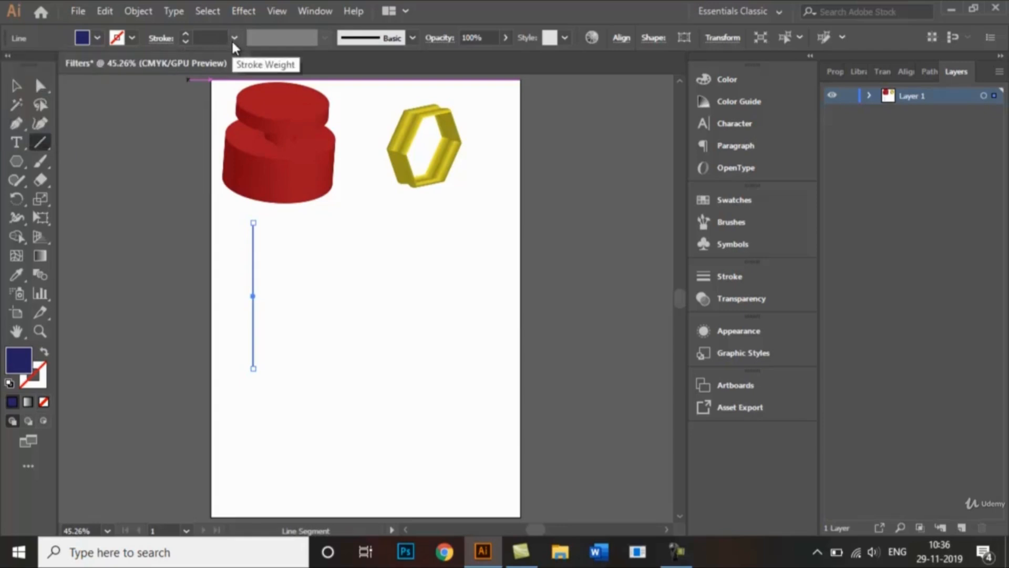
left_click(232, 42)
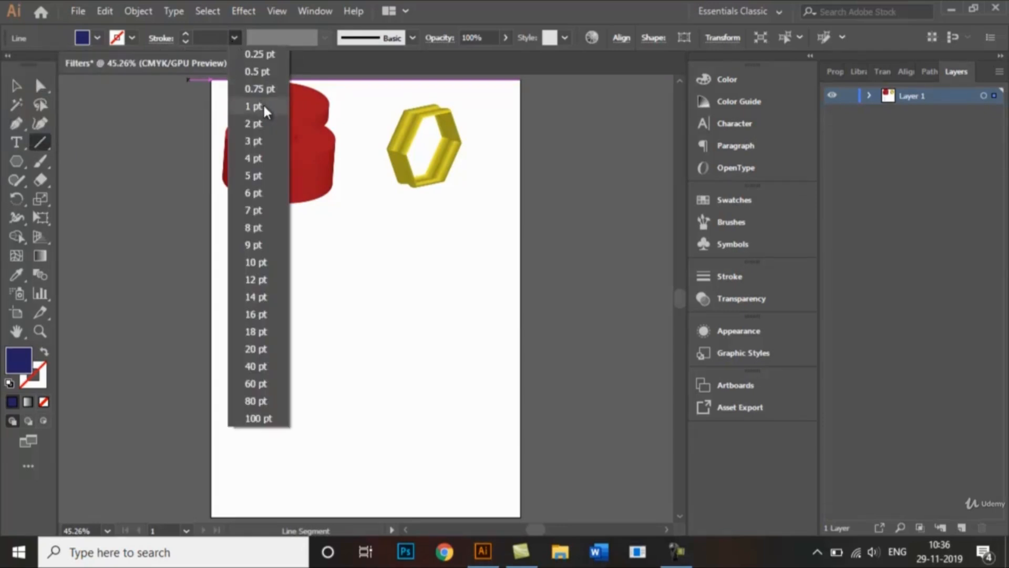
left_click(255, 157)
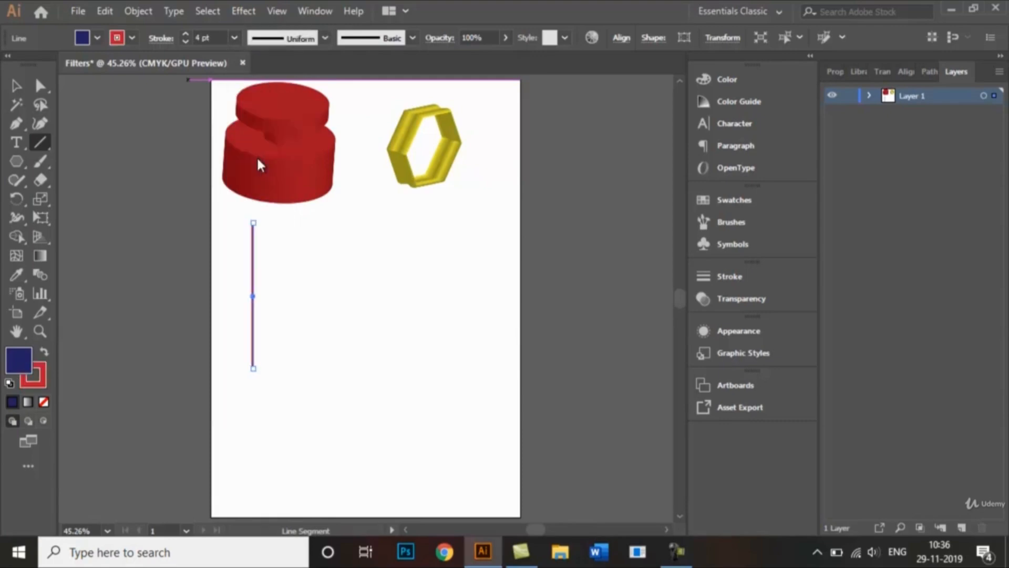
left_click(132, 38)
left_click(11, 65)
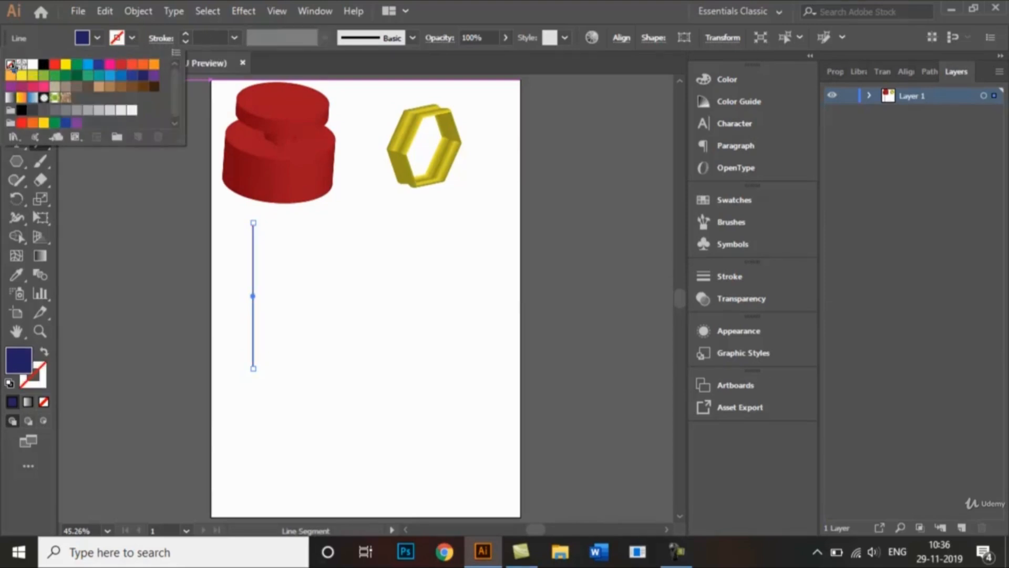
left_click(102, 182)
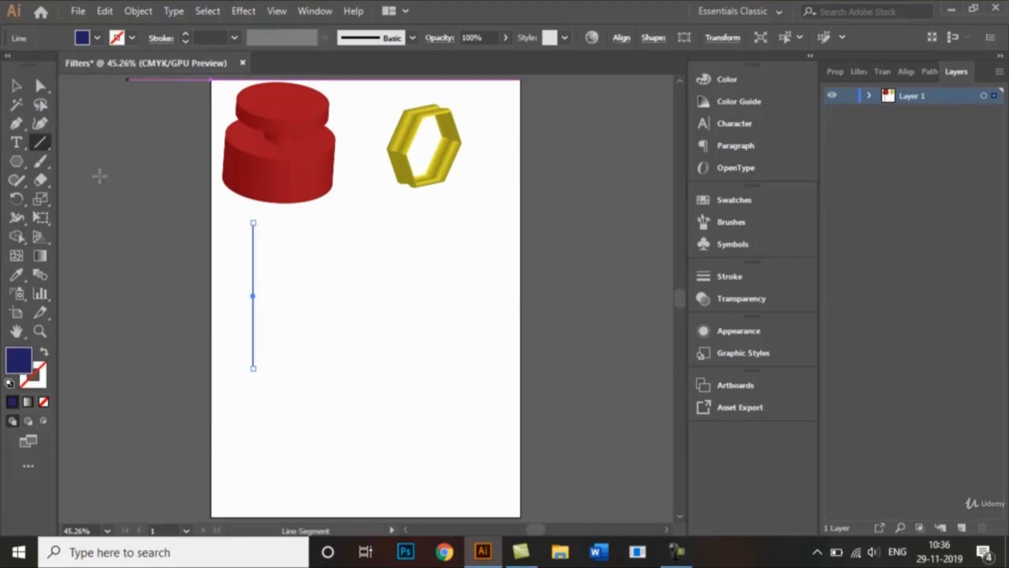
Give the vertical line a 4 pt dark blue stroke with no fill.
left_click(16, 85)
left_click(357, 284)
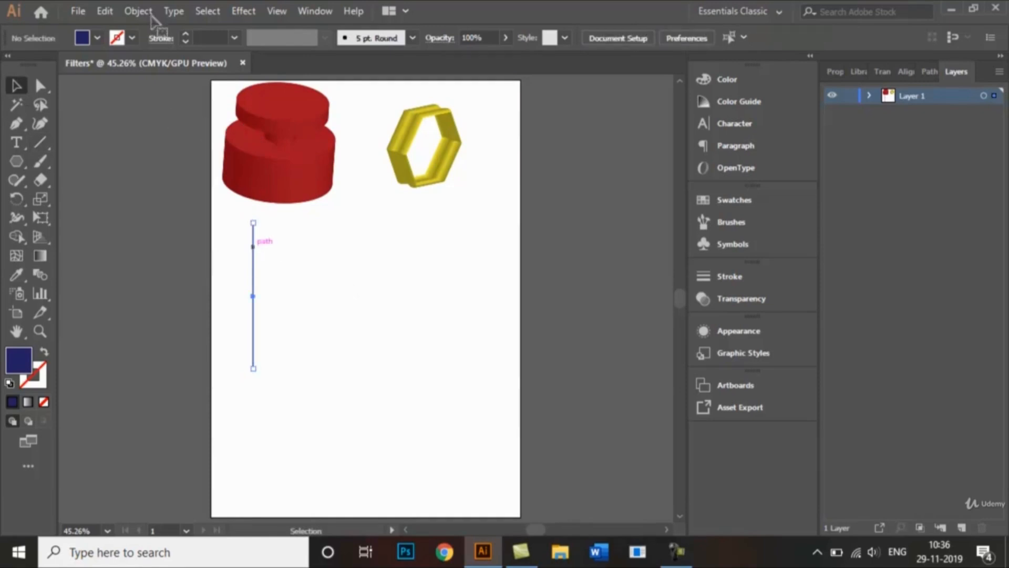
left_click(235, 37)
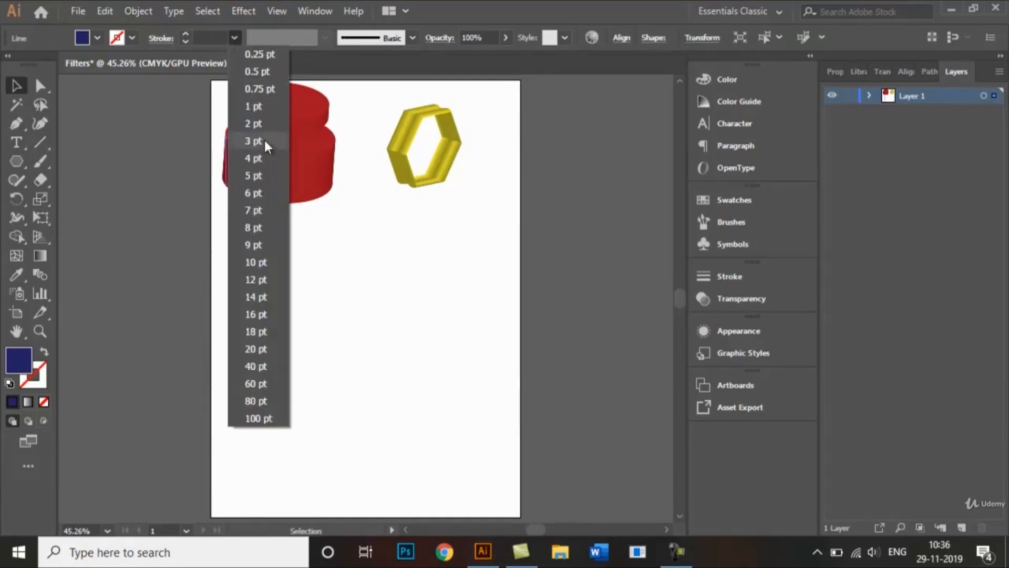
left_click(264, 154)
left_click(368, 247)
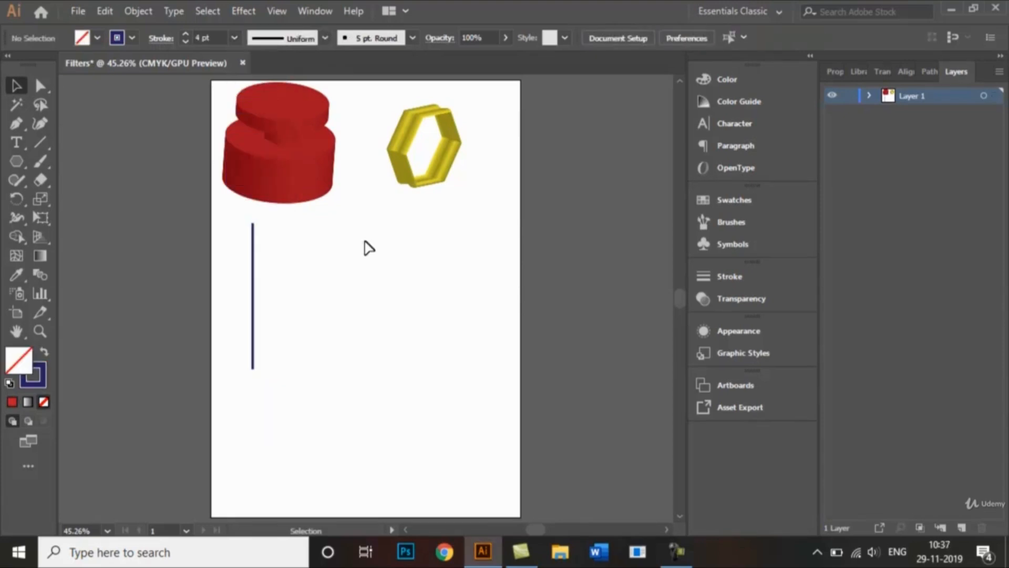
Start a Zig Zag distortion on the dark blue line with preview on and smooth points.
left_click(252, 239)
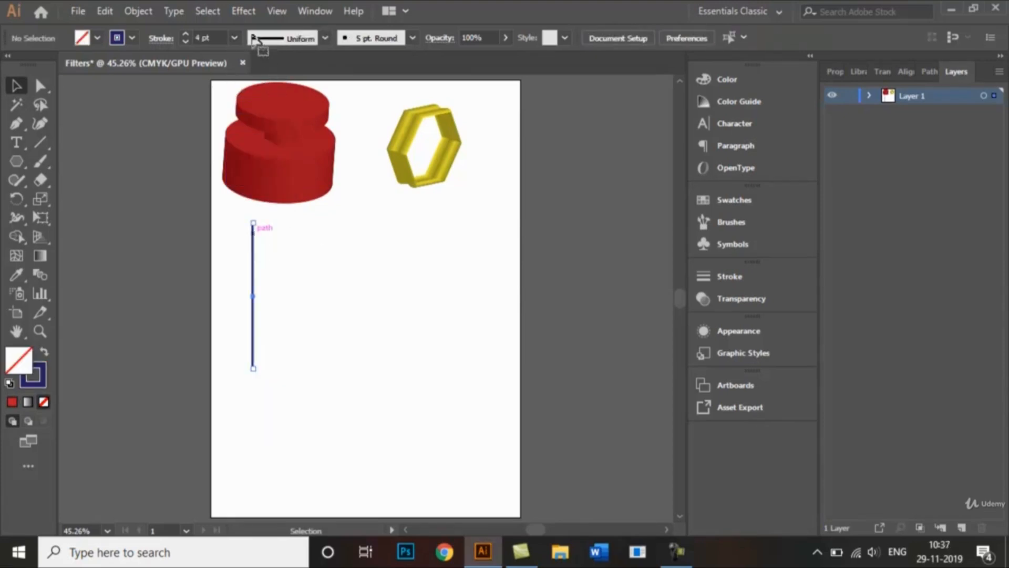
left_click(239, 14)
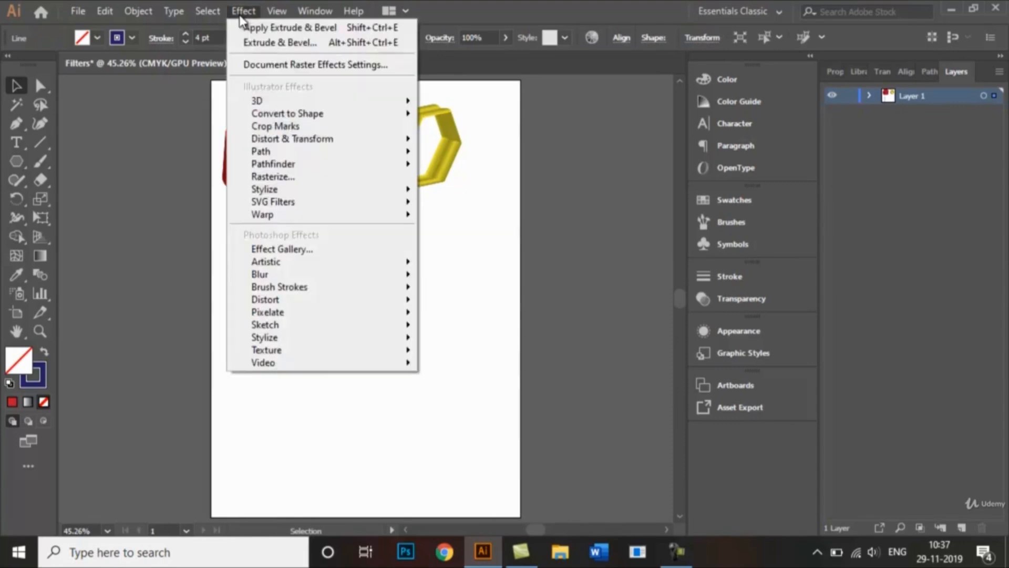
mouse_move(332, 139)
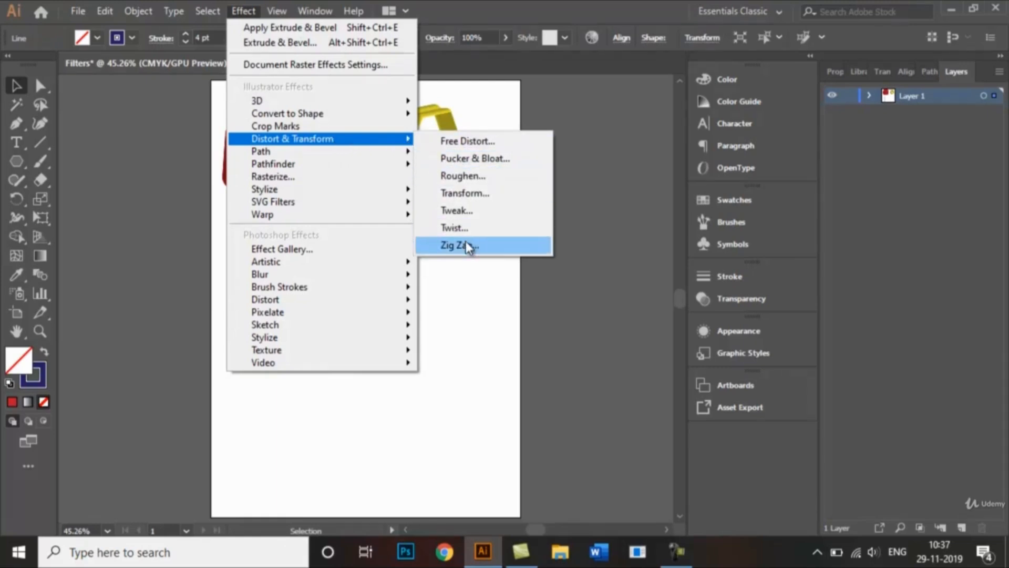
left_click(466, 244)
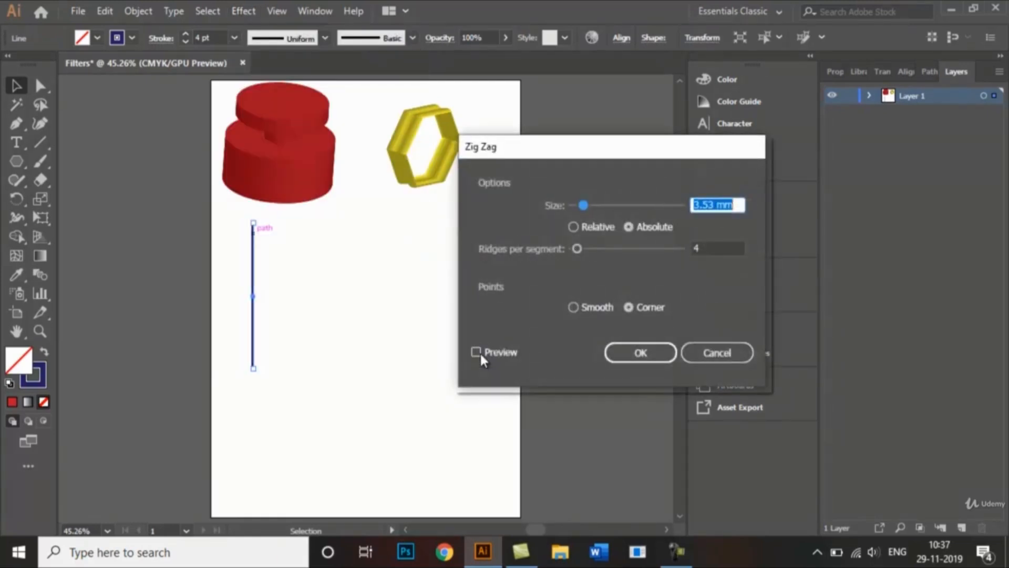
left_click(477, 352)
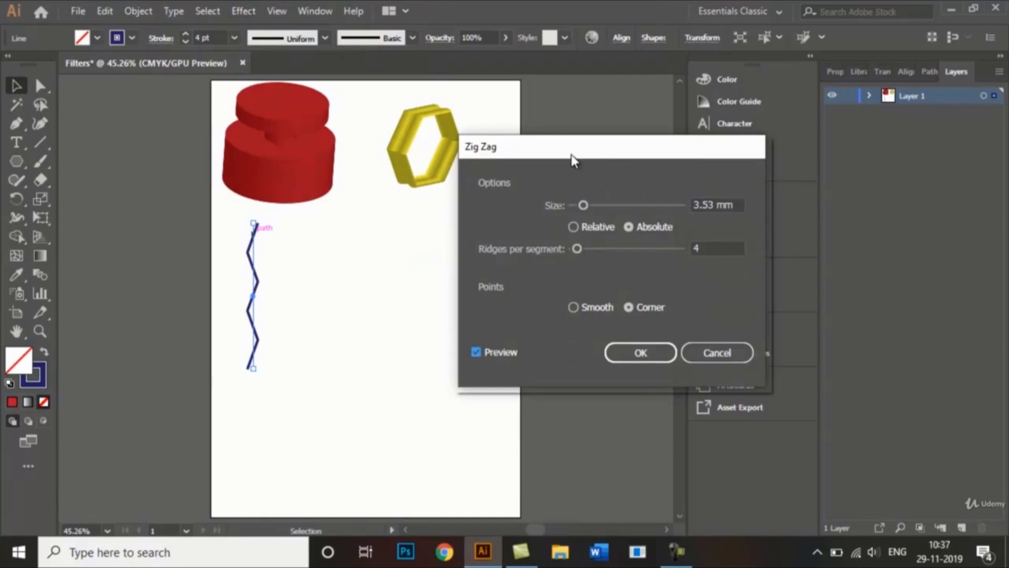
left_click_drag(570, 156, 442, 176)
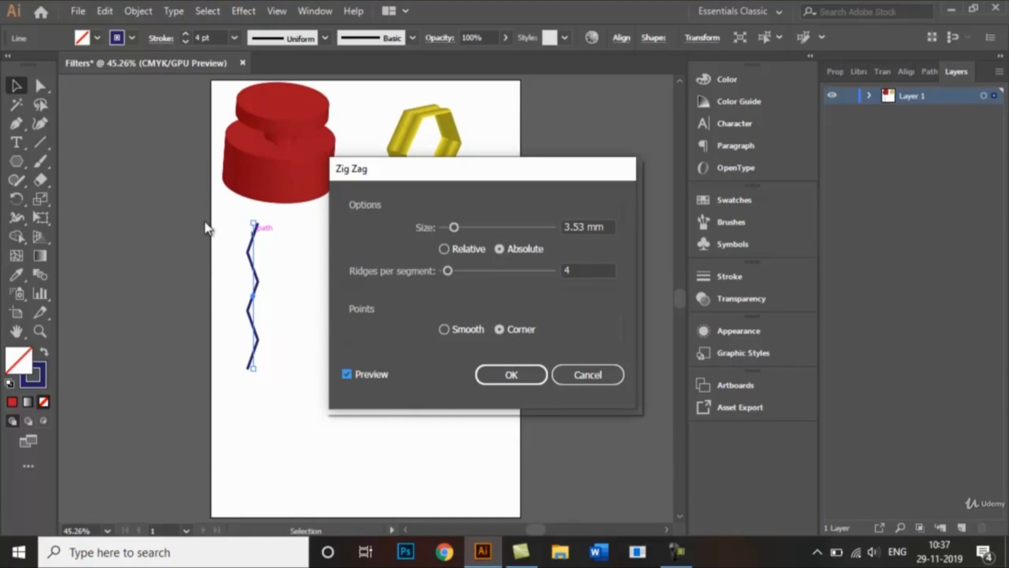
left_click(444, 329)
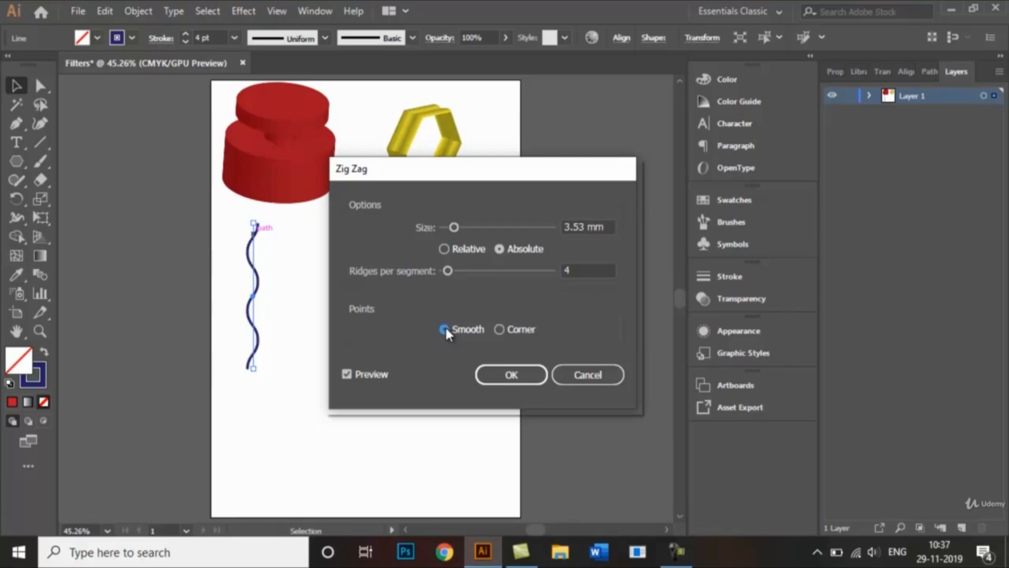
Set the zig zag to an absolute size of 3.88 mm with 11 ridges per segment, and apply it.
left_click_drag(448, 270, 451, 263)
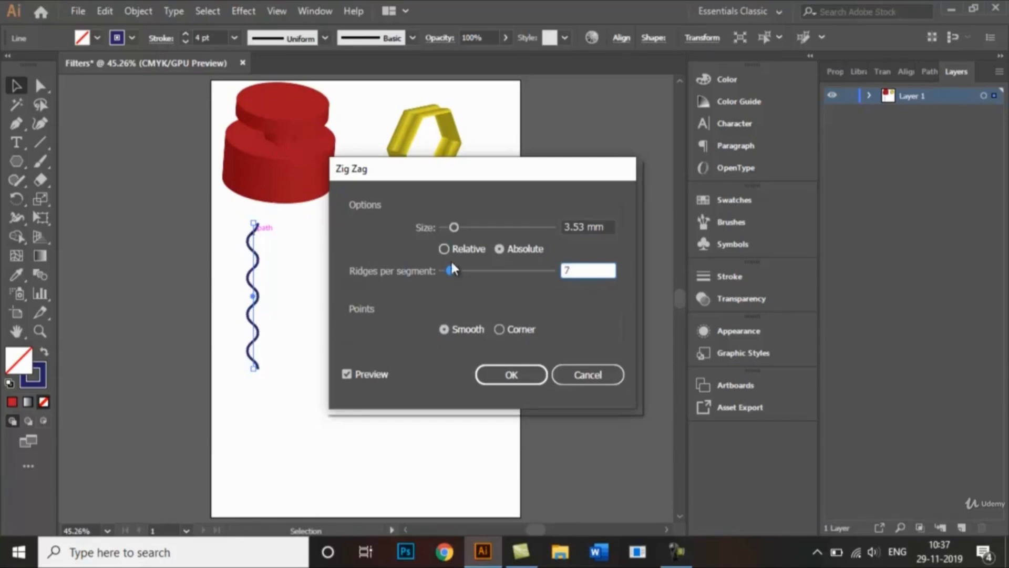
mouse_move(451, 226)
left_mouse_down()
mouse_move(460, 227)
mouse_move(452, 222)
left_mouse_up()
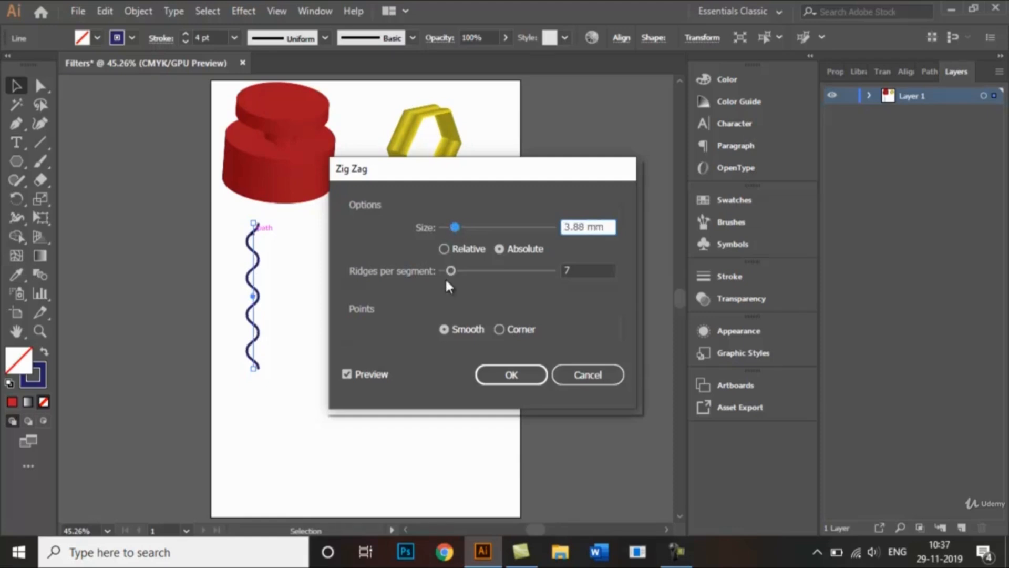
left_click_drag(450, 272, 453, 269)
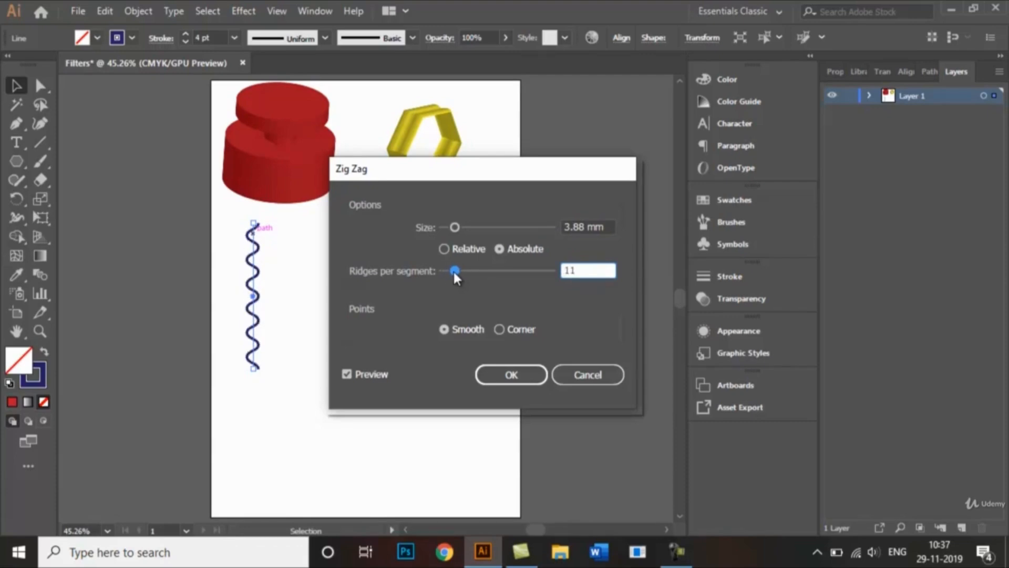
left_click(507, 376)
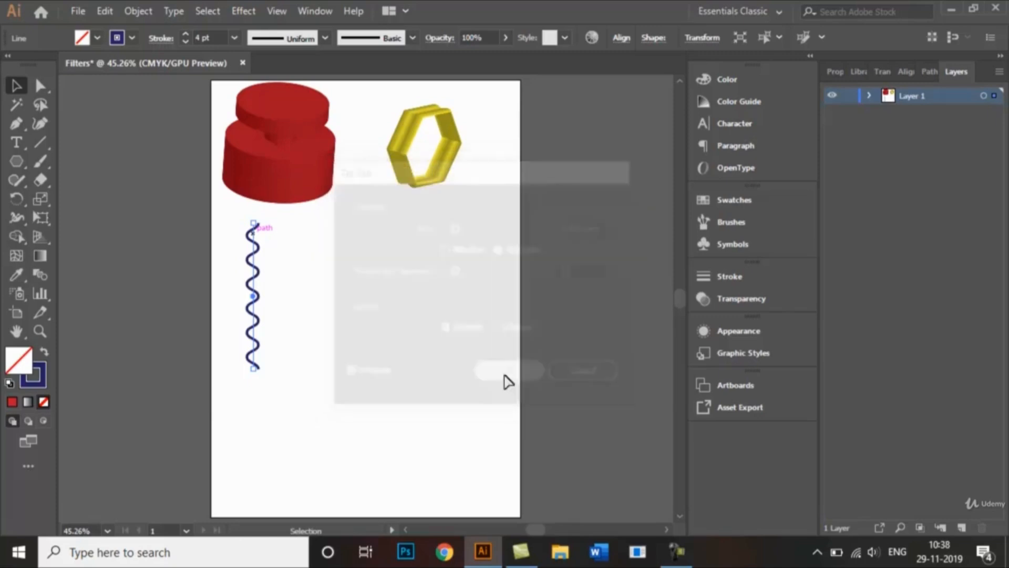
left_click(311, 247)
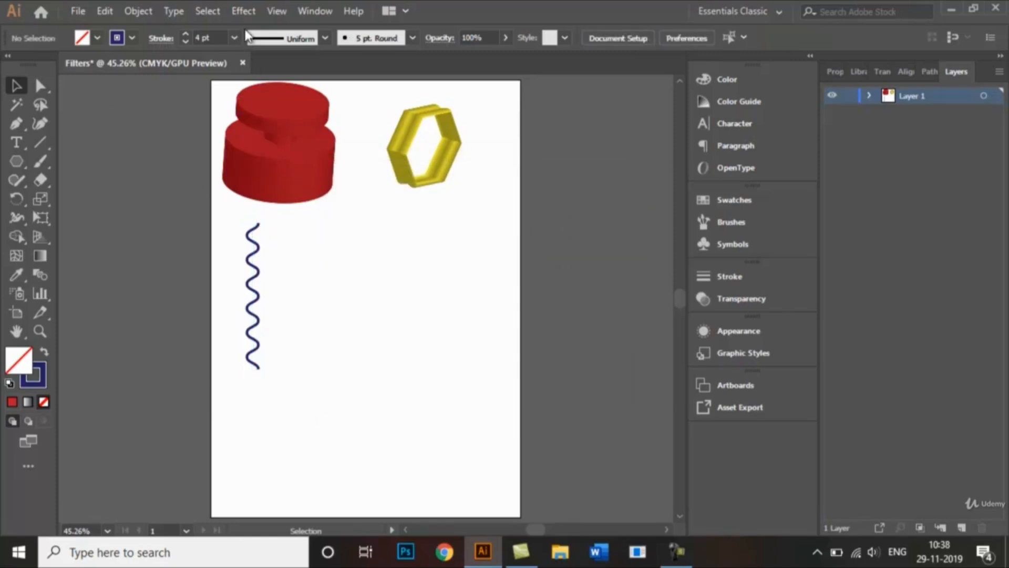
left_click(242, 11)
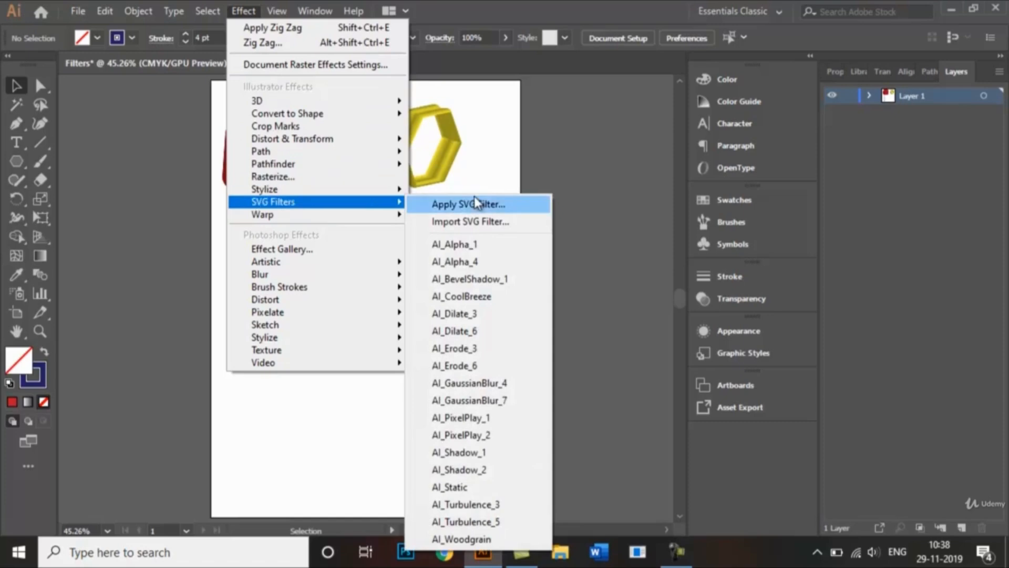
left_click(553, 165)
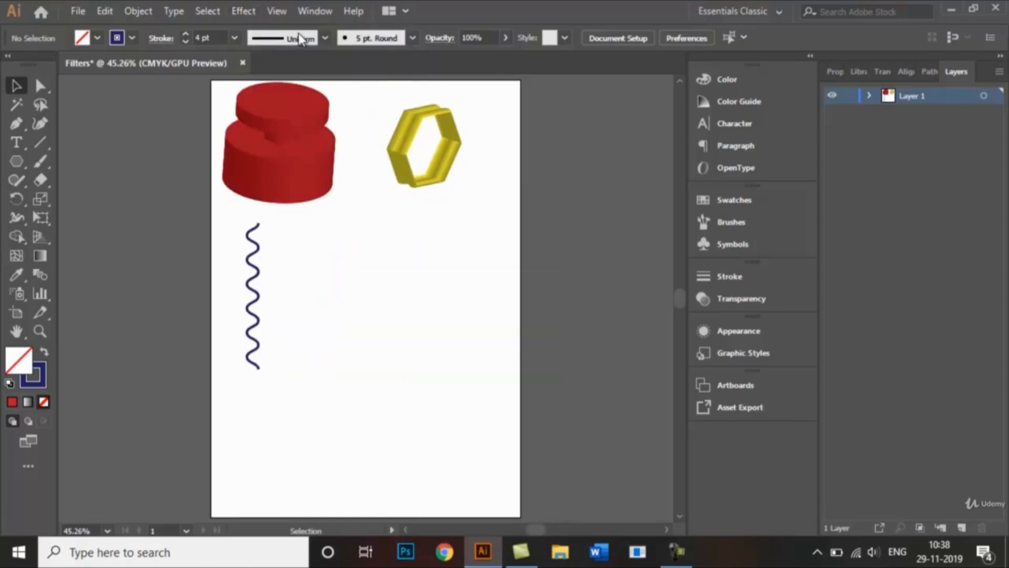
left_click(241, 10)
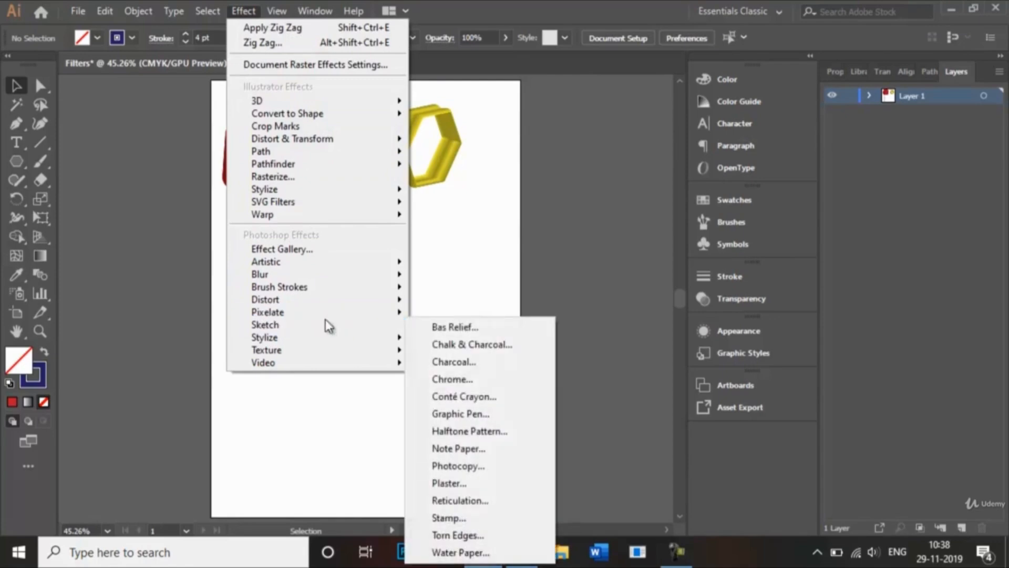
left_click(458, 278)
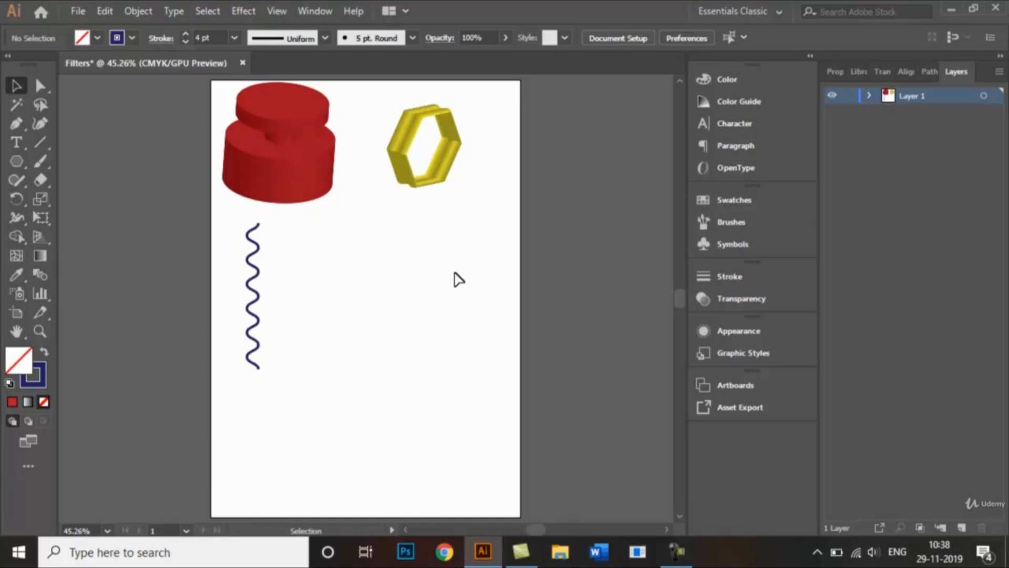
Open A pile of skulls.jpg and copy its photo into the Filters document, placing it beside the wavy dark blue line.
left_click(78, 12)
left_click(103, 61)
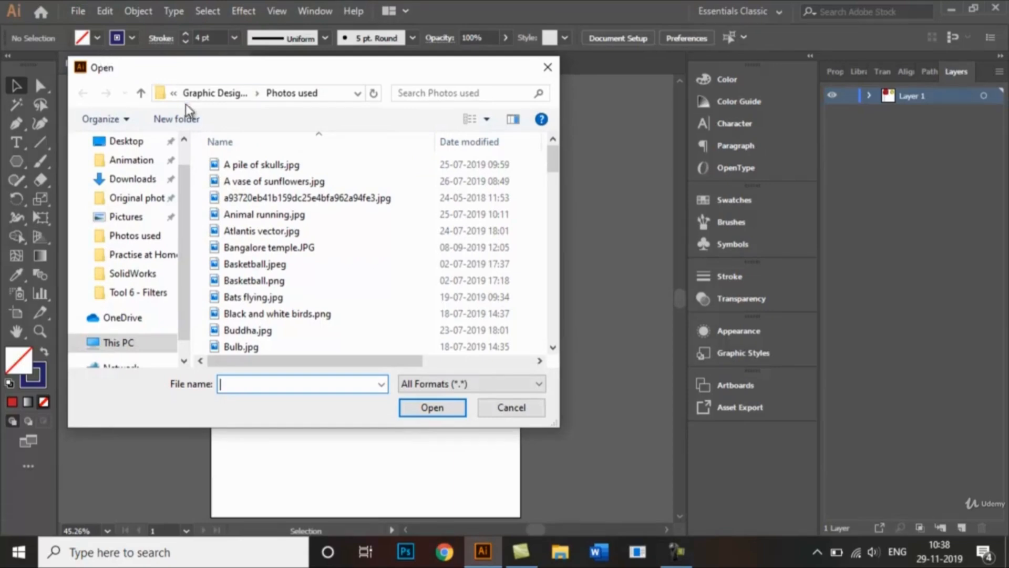
double_click(258, 167)
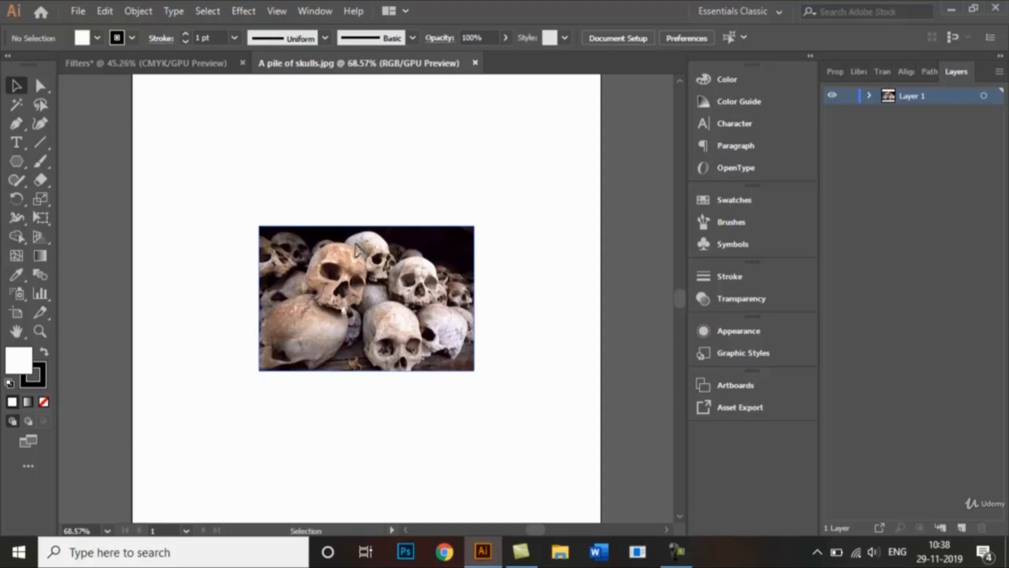
left_click_drag(356, 248, 367, 298)
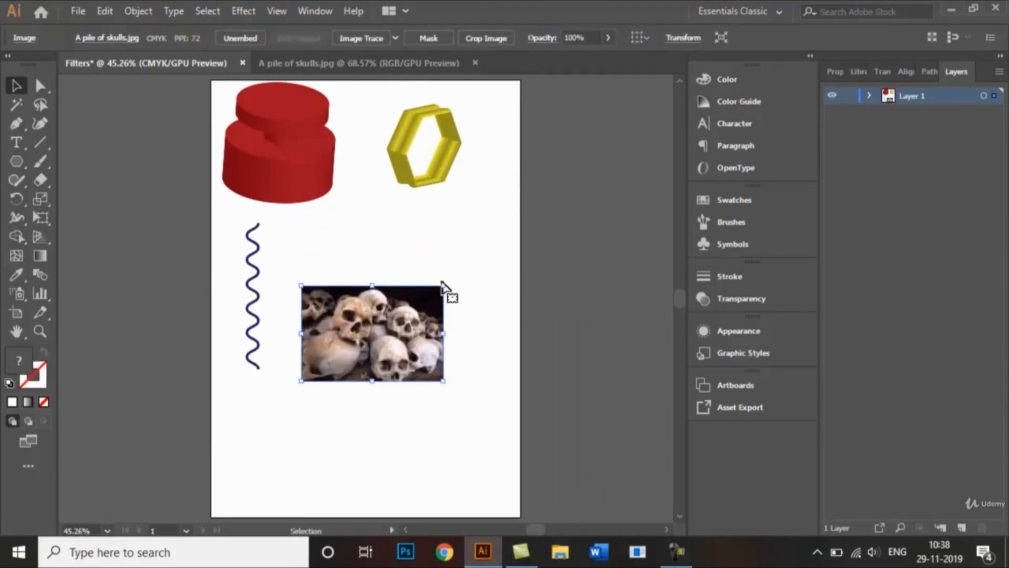
left_click_drag(390, 317, 407, 263)
left_click(482, 276)
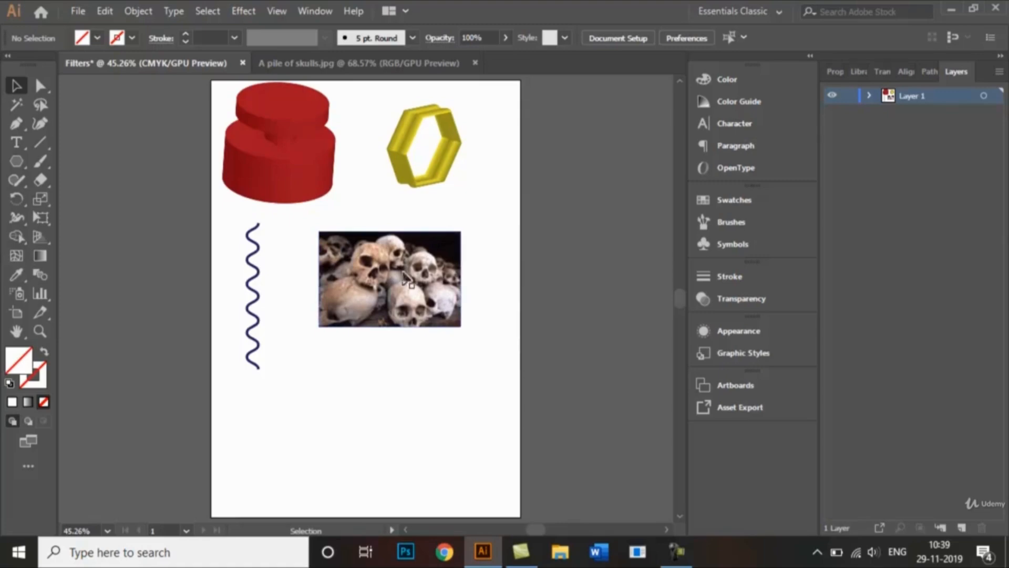
Duplicate the skull photo twice below itself and space the three copies apart in a vertical column.
left_click(386, 284)
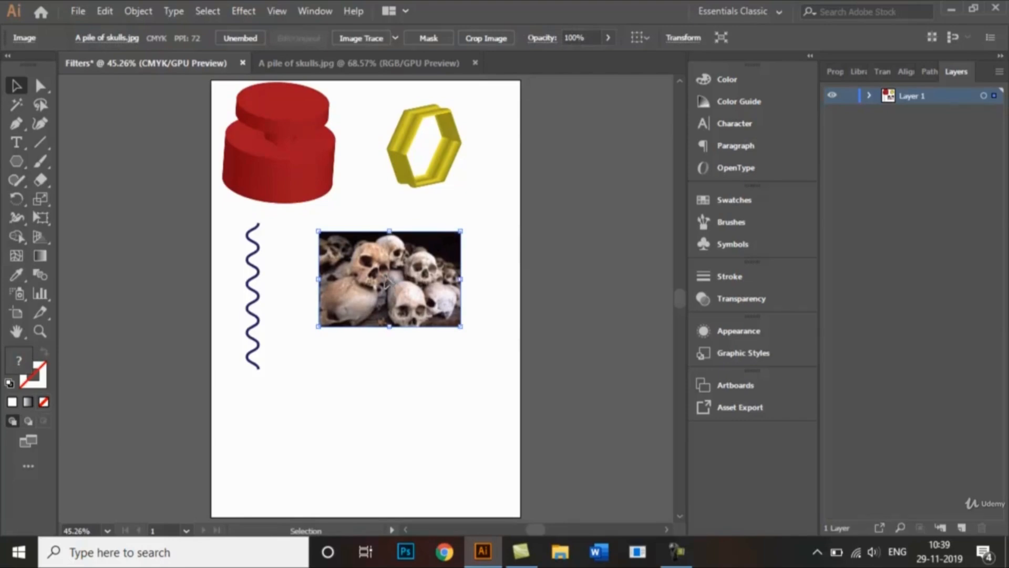
left_click_drag(387, 282, 391, 467)
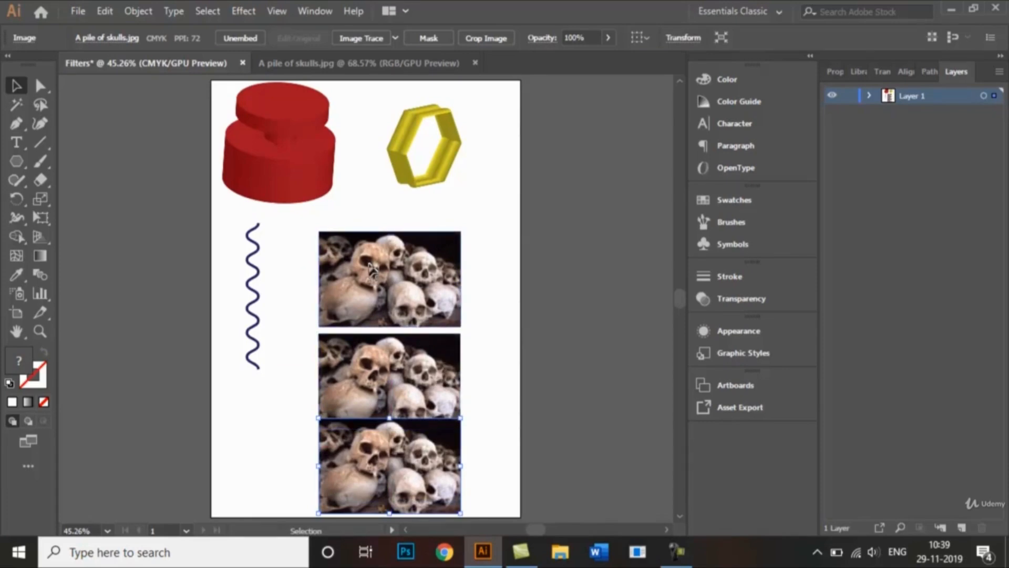
left_click_drag(372, 268, 384, 251)
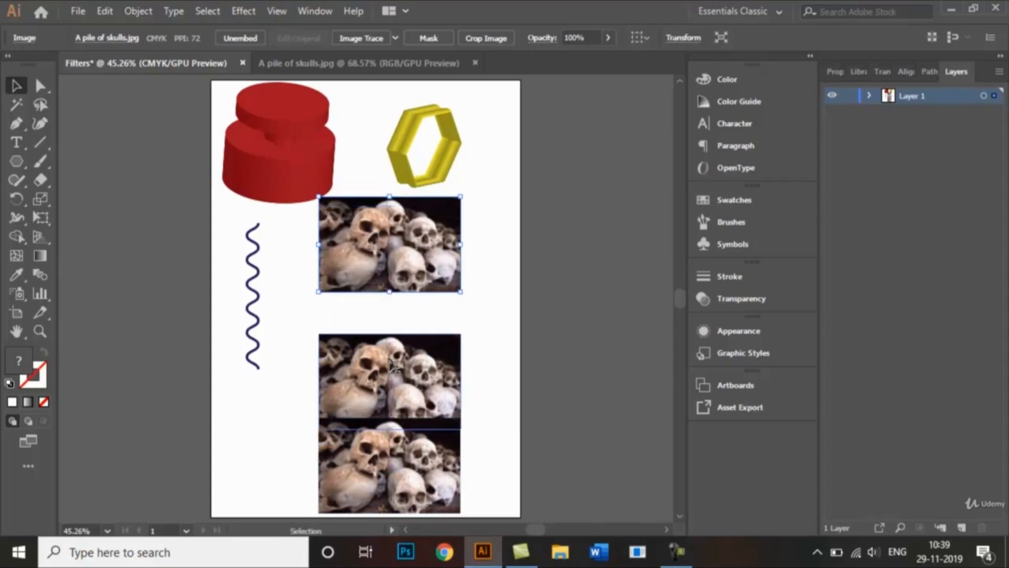
left_click_drag(396, 371, 397, 347)
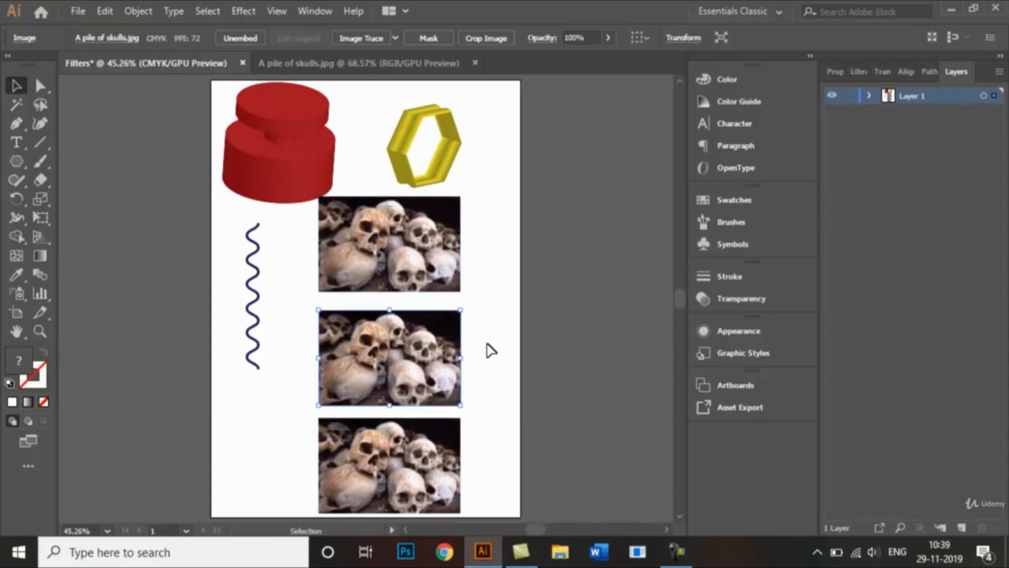
left_click(490, 349)
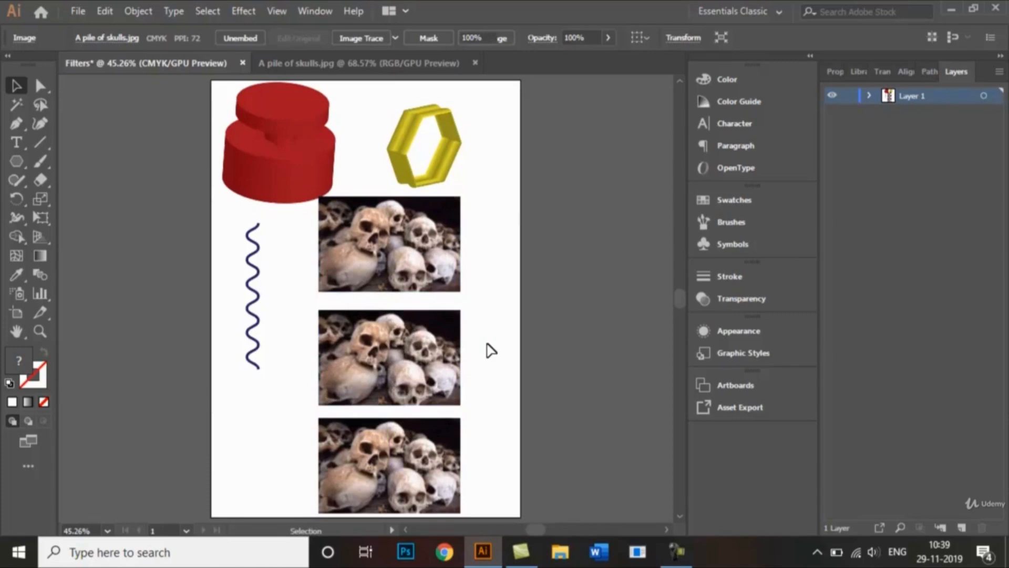
Apply a Glass distortion to the top skull photo with distortion 5, smoothness 4, Frosted texture and 69% scaling.
left_click(402, 239)
left_click(238, 7)
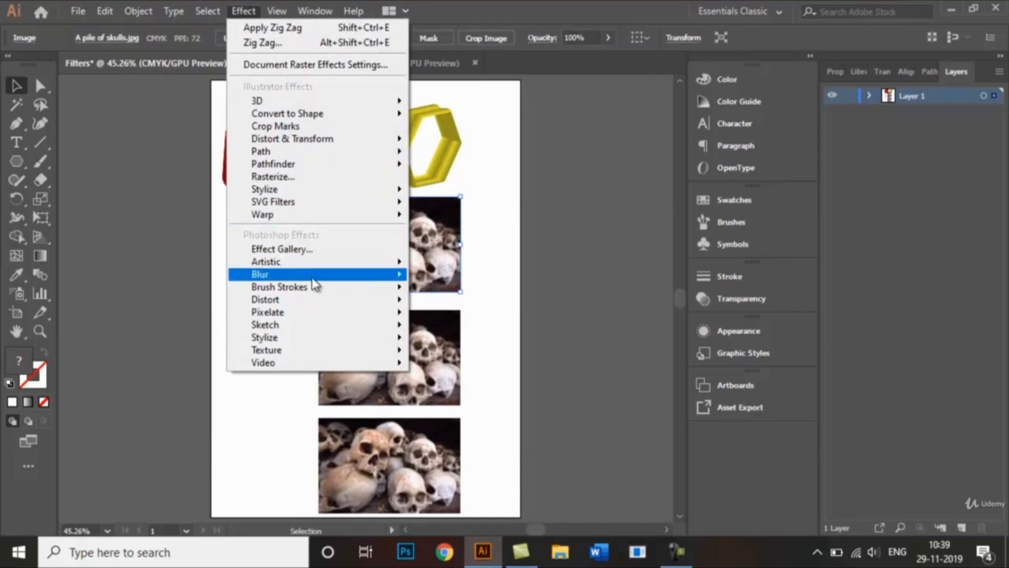
mouse_move(312, 303)
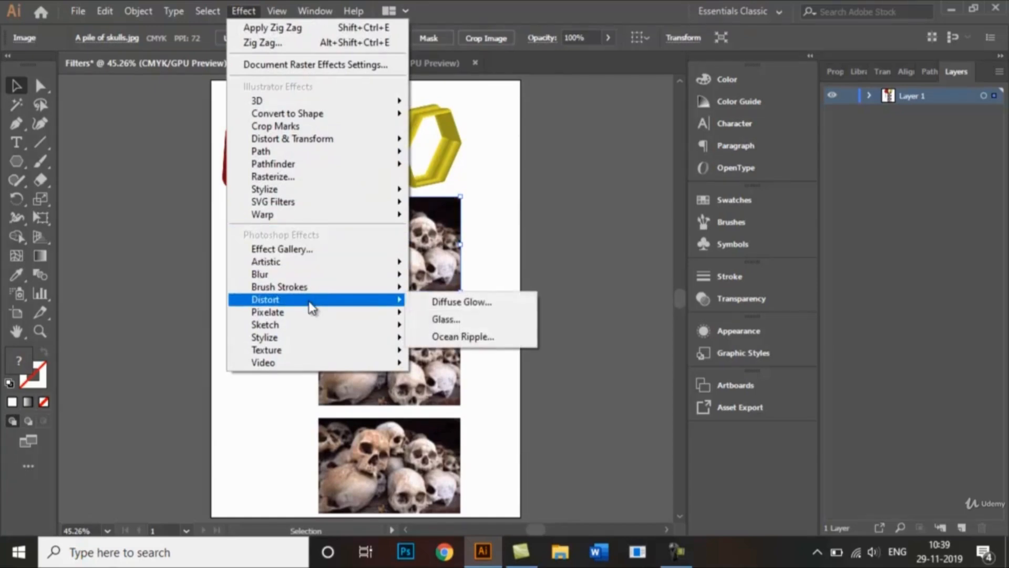
left_click(447, 320)
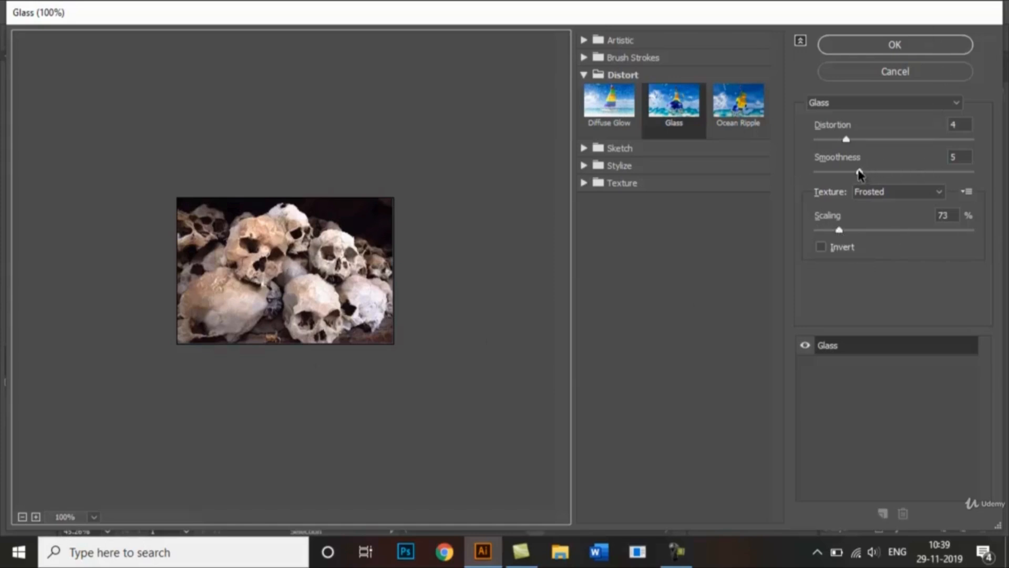
mouse_move(859, 172)
left_mouse_down()
mouse_move(875, 176)
mouse_move(853, 178)
left_mouse_up()
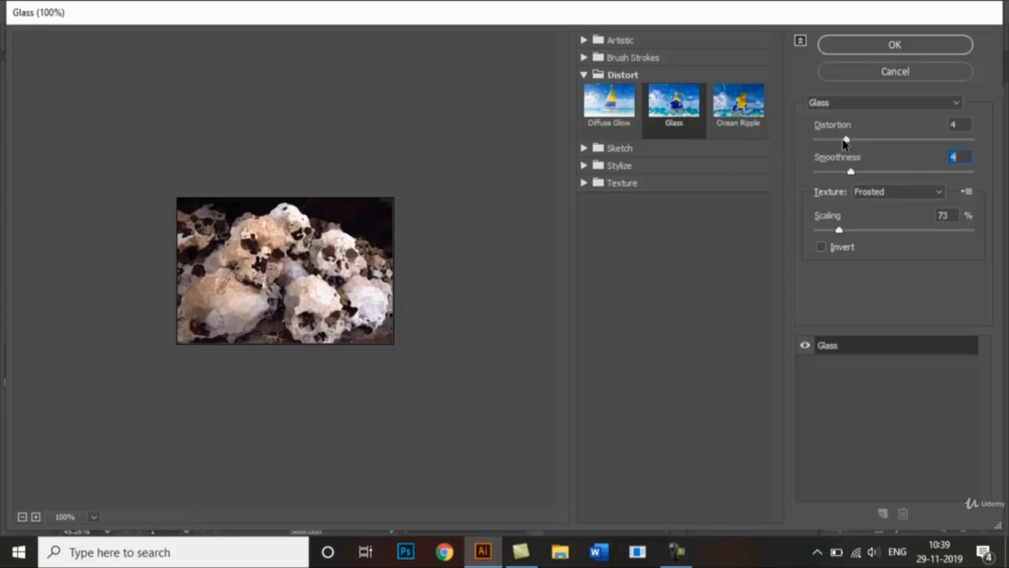
mouse_move(846, 140)
left_mouse_down()
mouse_move(832, 140)
mouse_move(851, 139)
left_mouse_up()
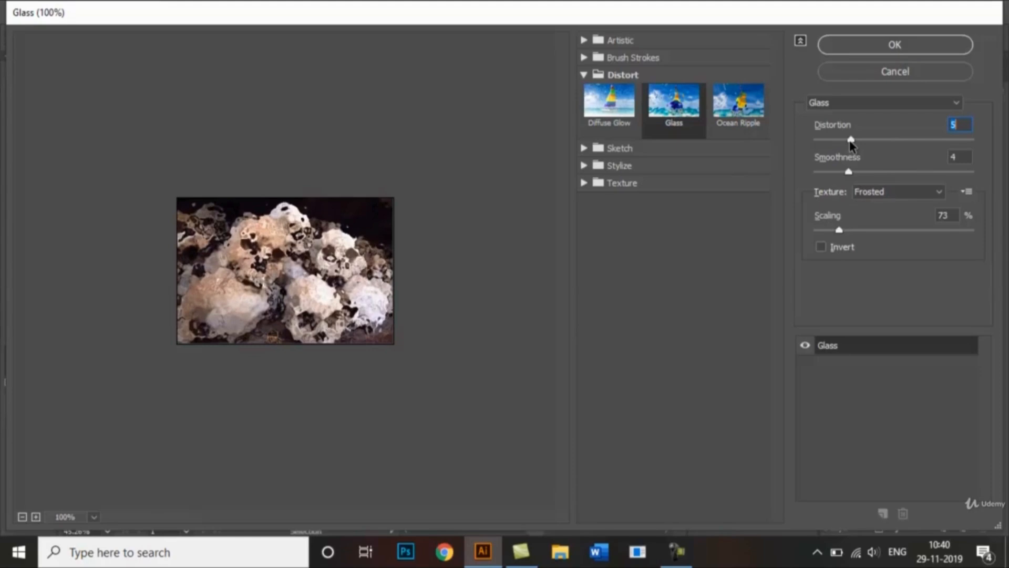
left_click_drag(840, 233, 835, 234)
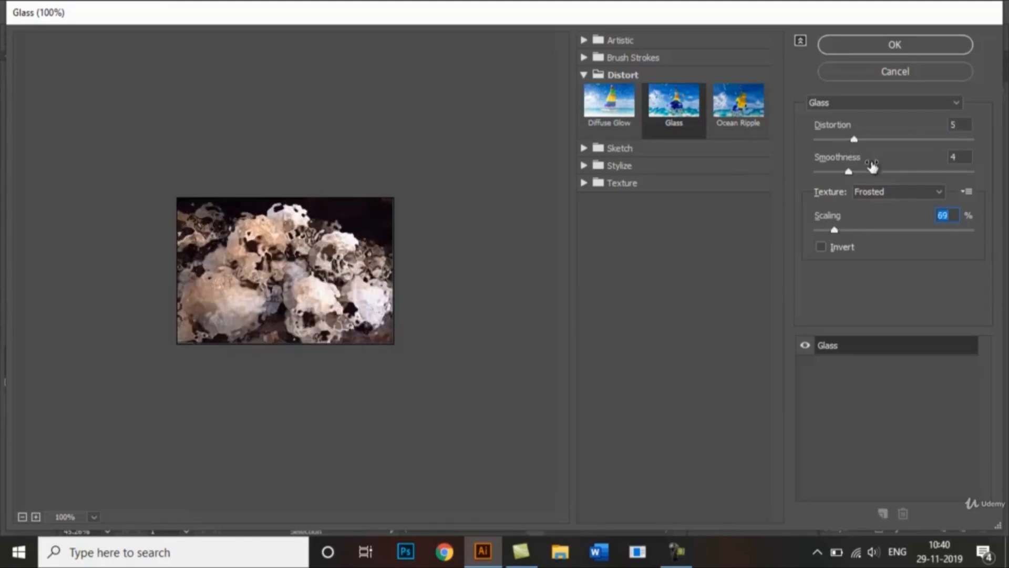
left_click(854, 140)
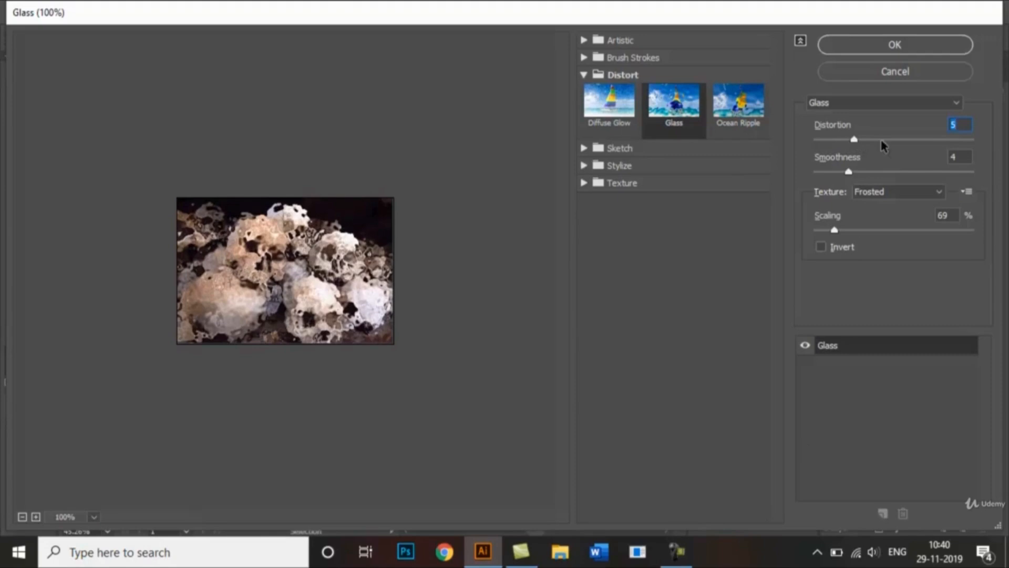
left_click(906, 48)
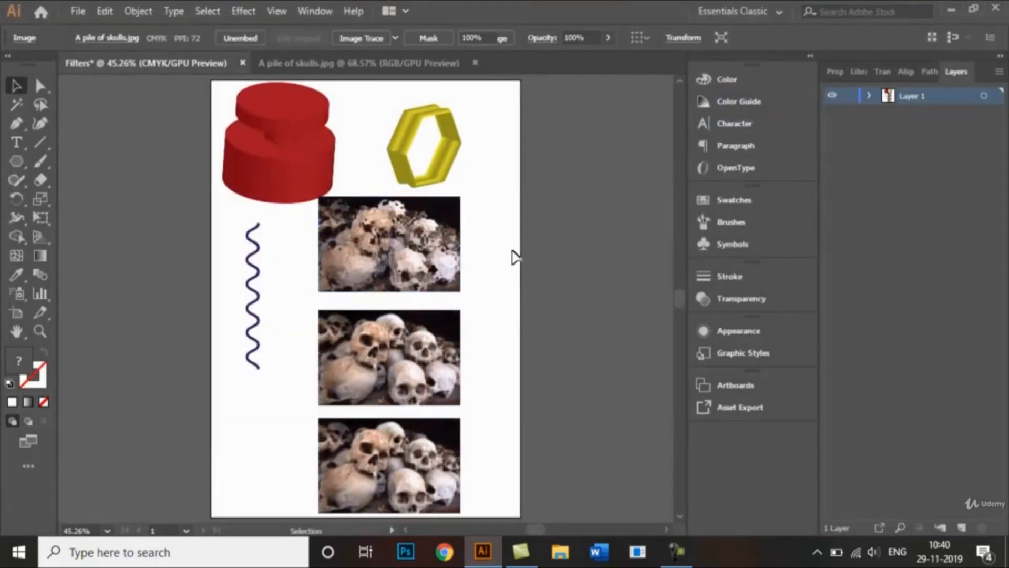
left_click(315, 313)
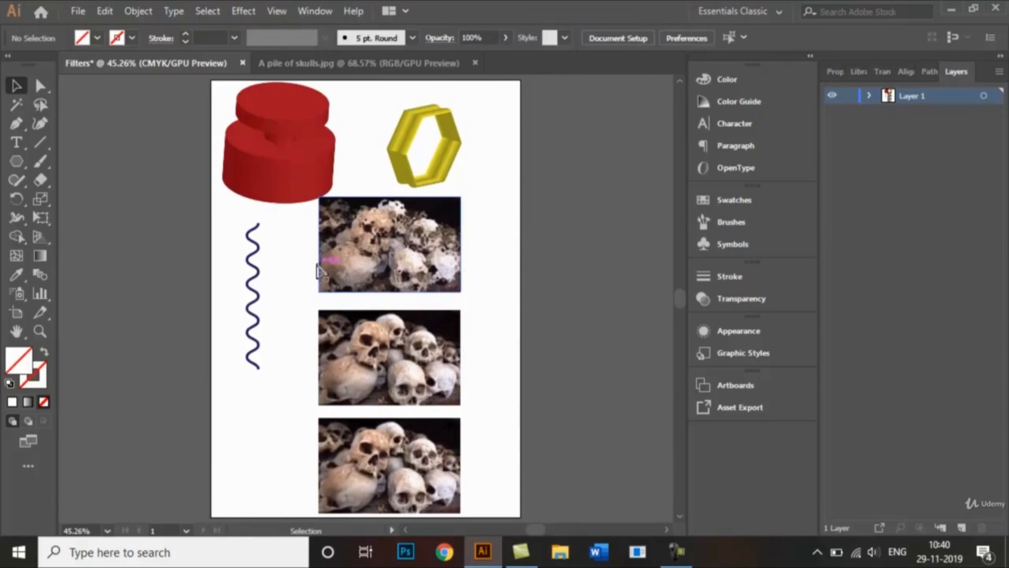
Isolate the middle skull photo, image trace it with the 16 Colors preset, and leave isolation mode.
double_click(353, 363)
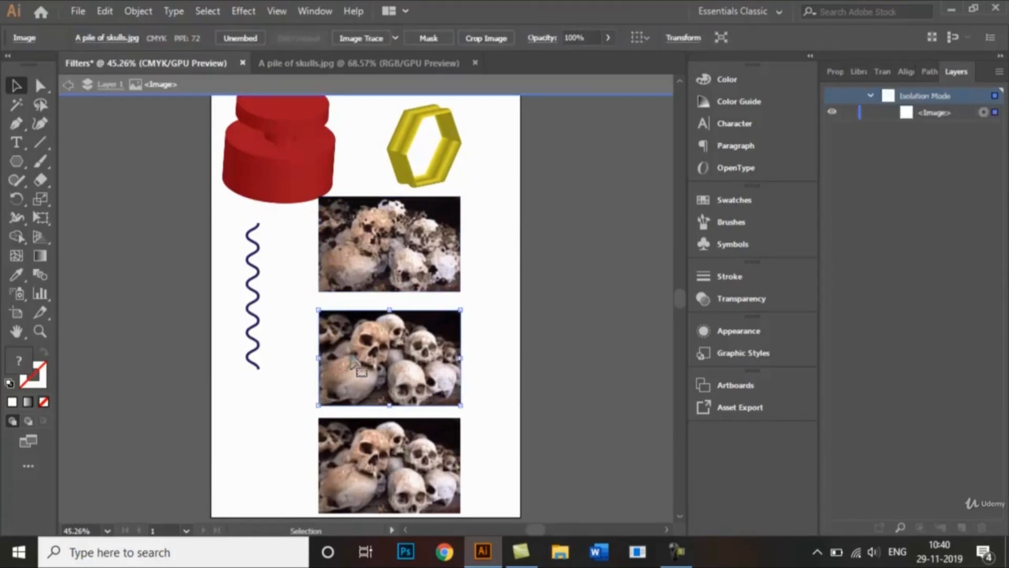
left_click(489, 352)
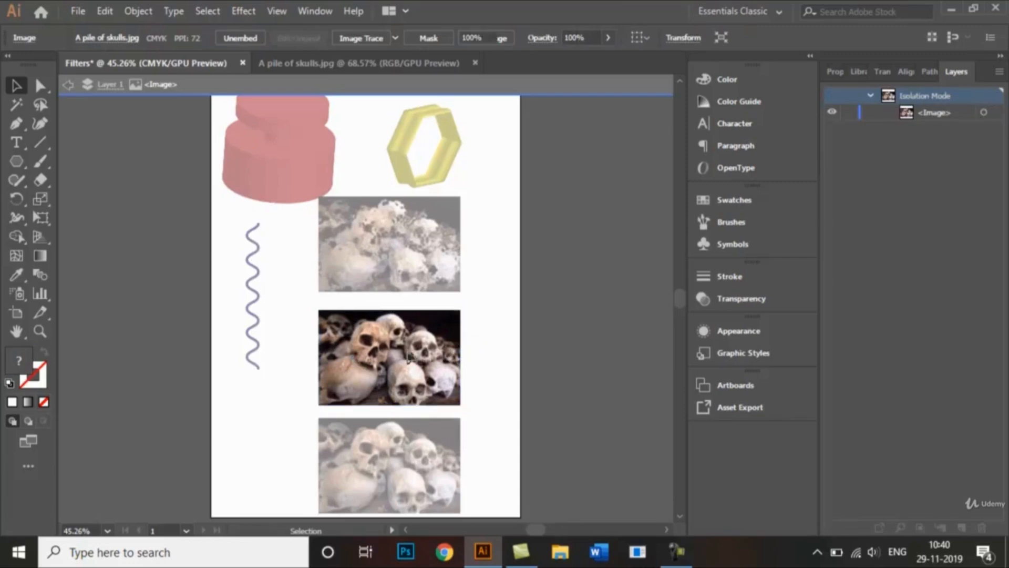
left_click(407, 360)
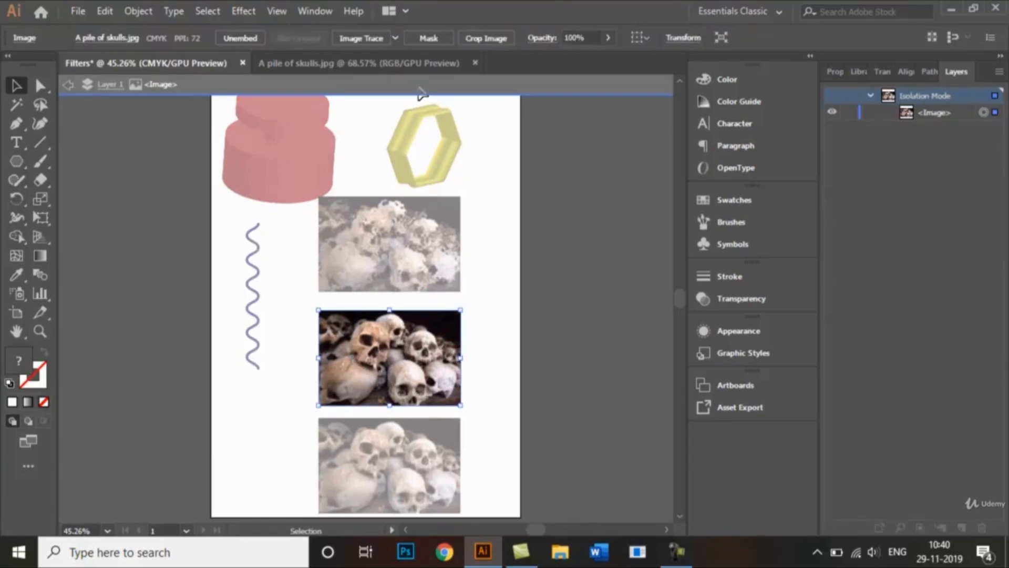
left_click(395, 38)
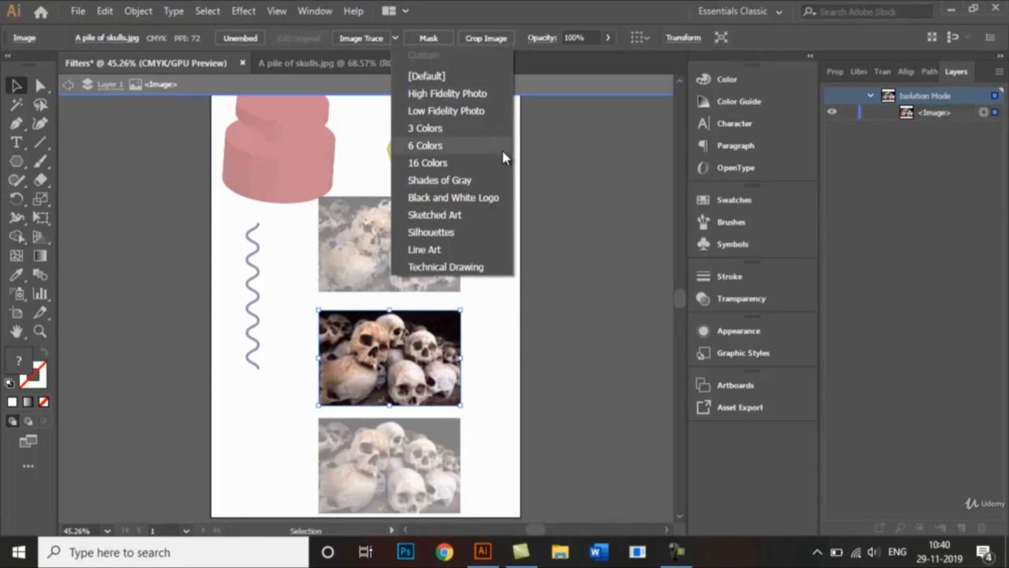
left_click(472, 164)
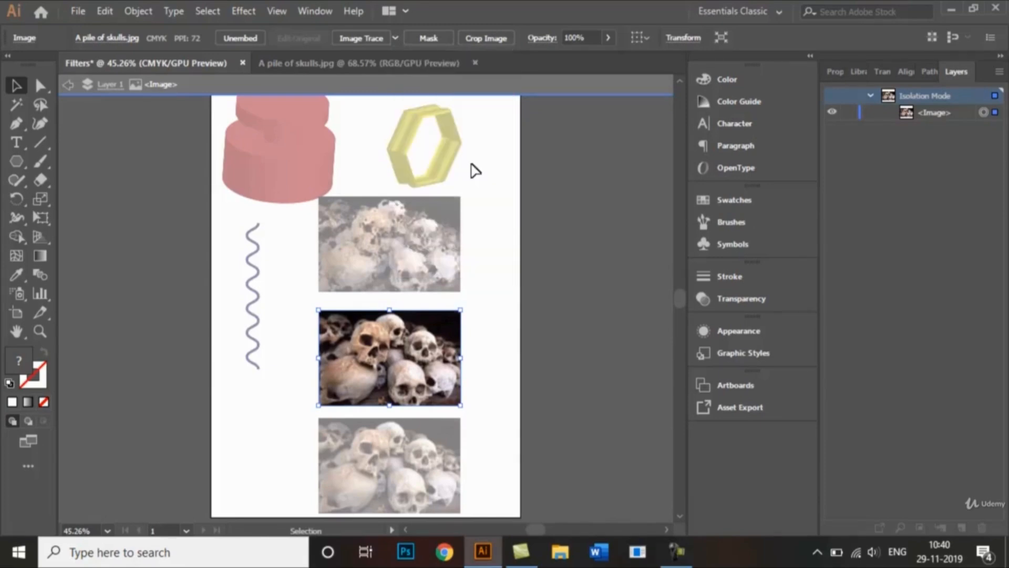
left_click(499, 232)
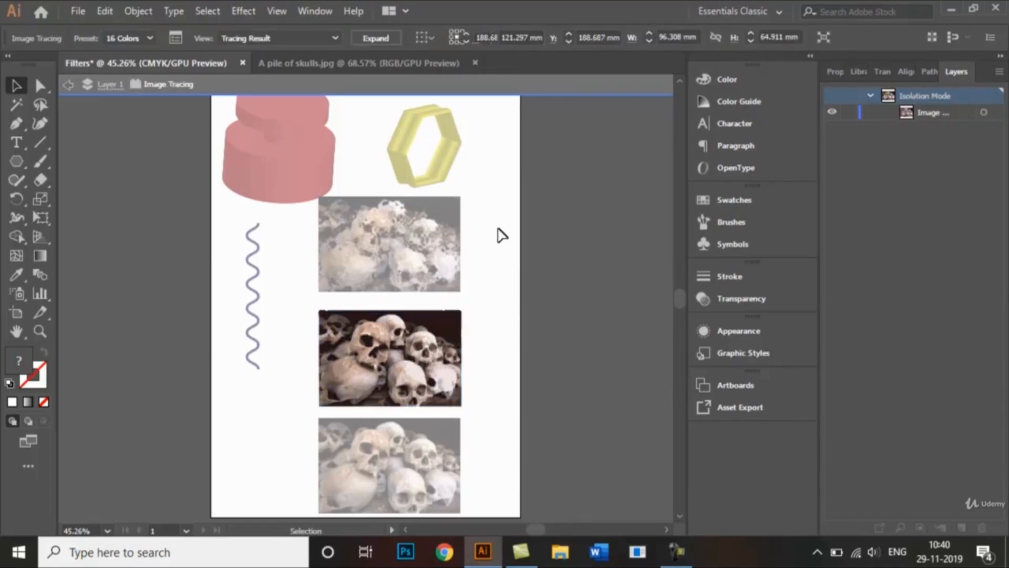
double_click(500, 232)
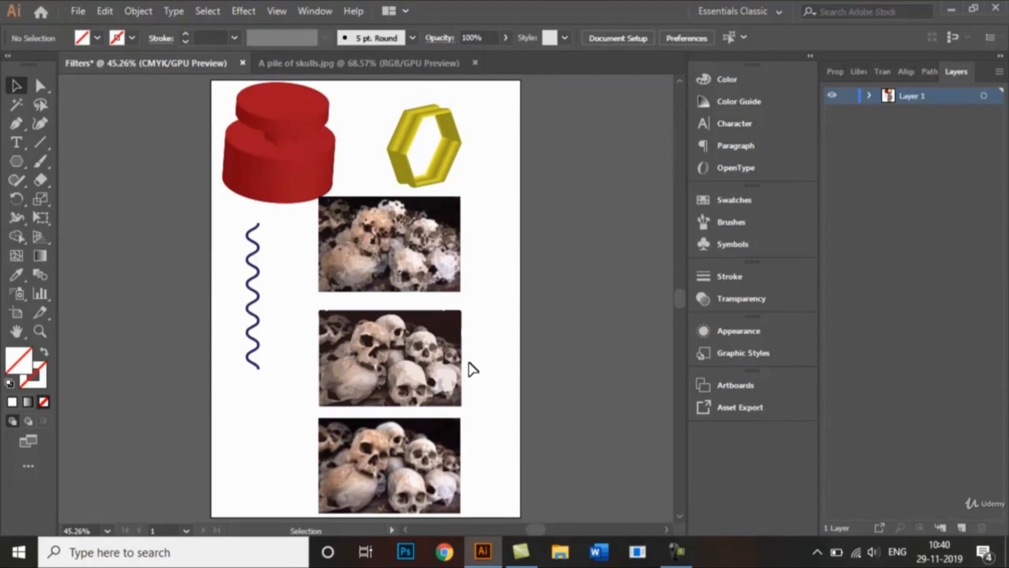
Change the middle skull photo's tracing preset to 3 Colors and deselect it.
left_click(379, 365)
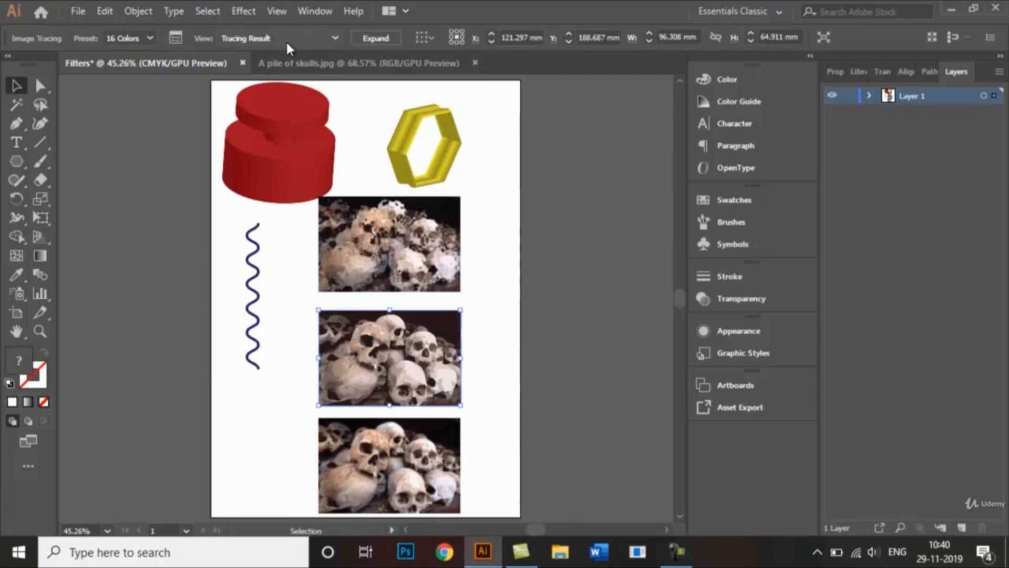
left_click(149, 39)
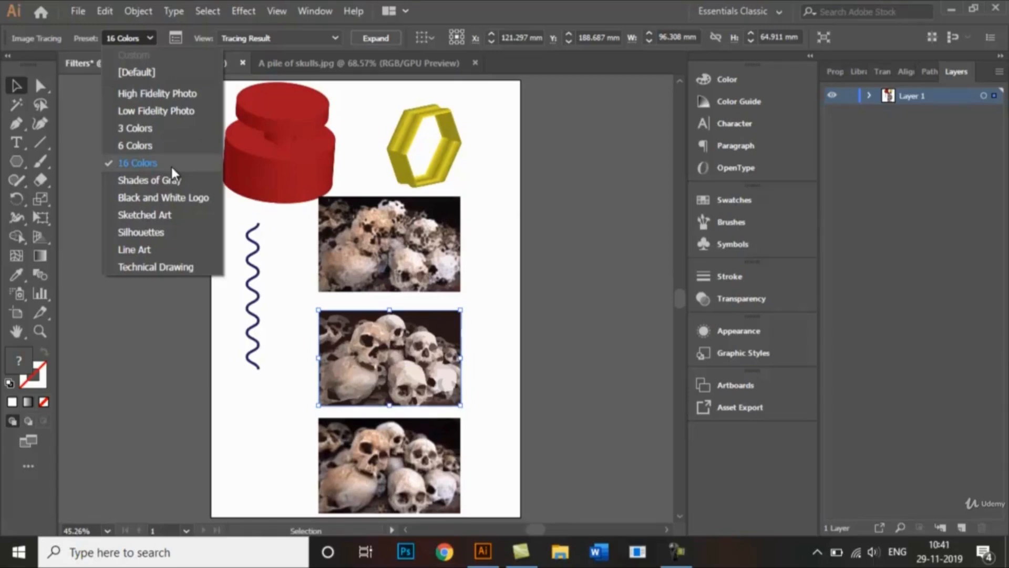
left_click(170, 134)
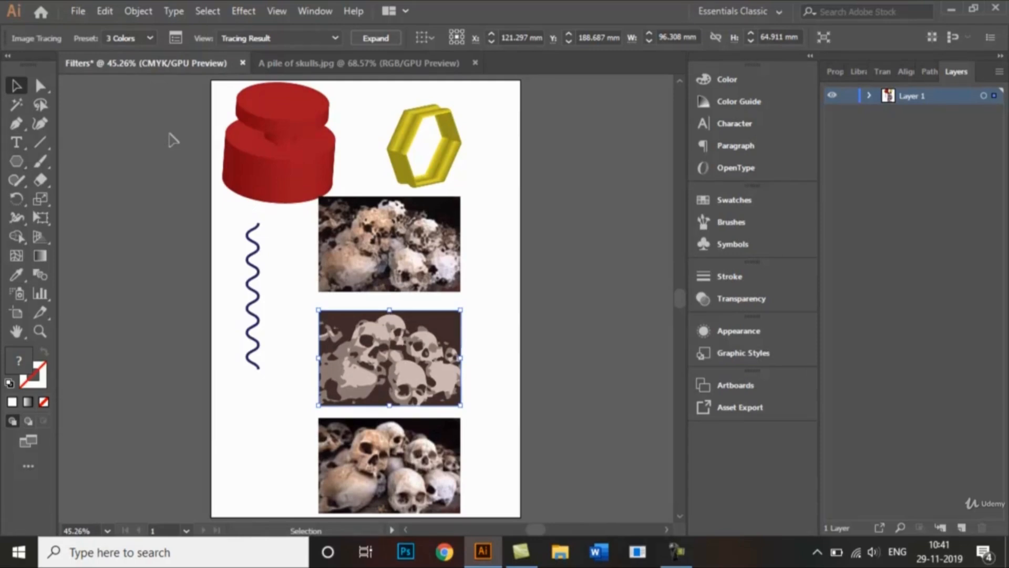
left_click(494, 360)
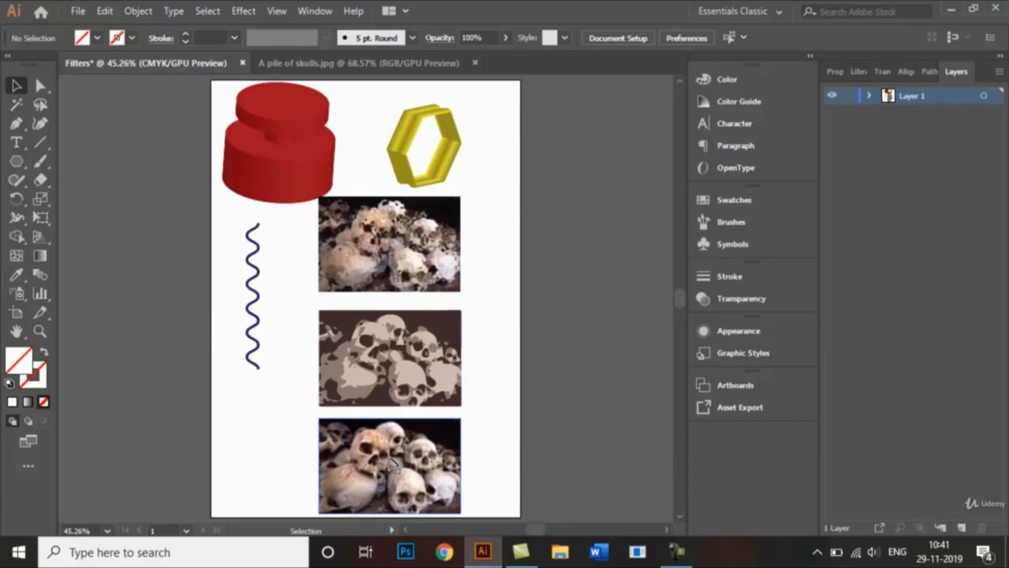
Isolate the bottom skull photo and apply a Crystallize pixelate effect to it with cell size 3.
left_click(392, 465)
double_click(392, 464)
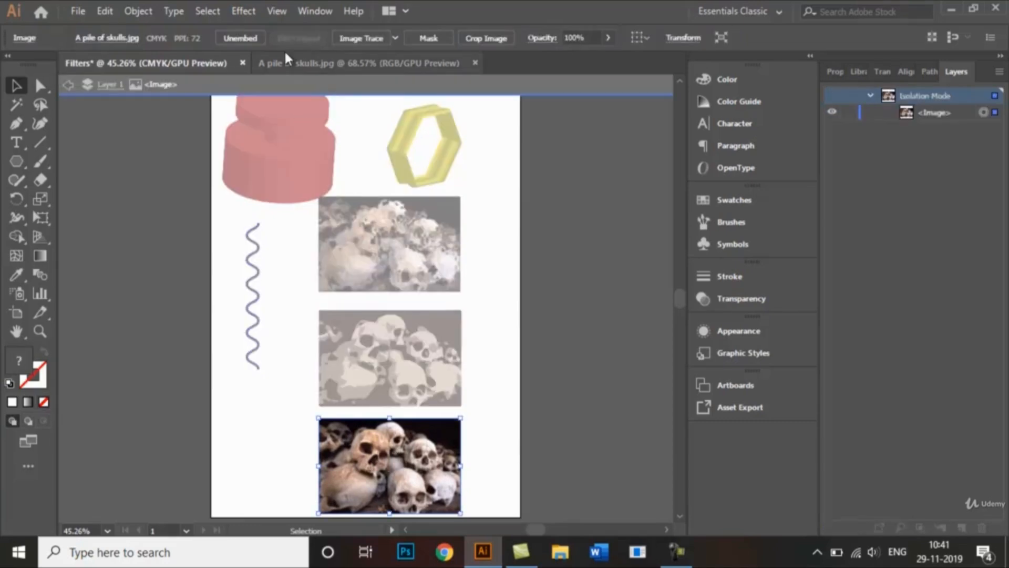
left_click(245, 11)
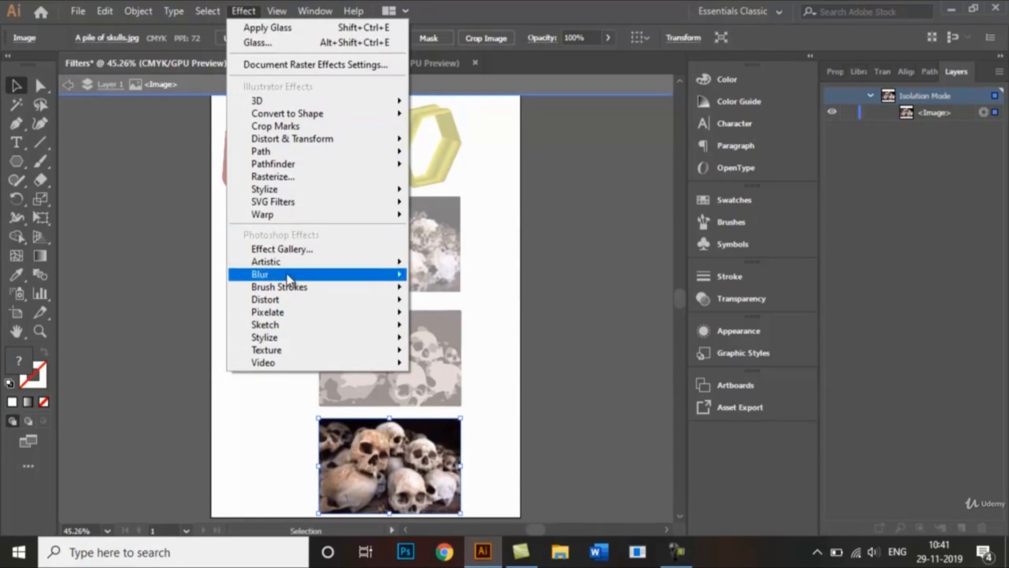
mouse_move(293, 314)
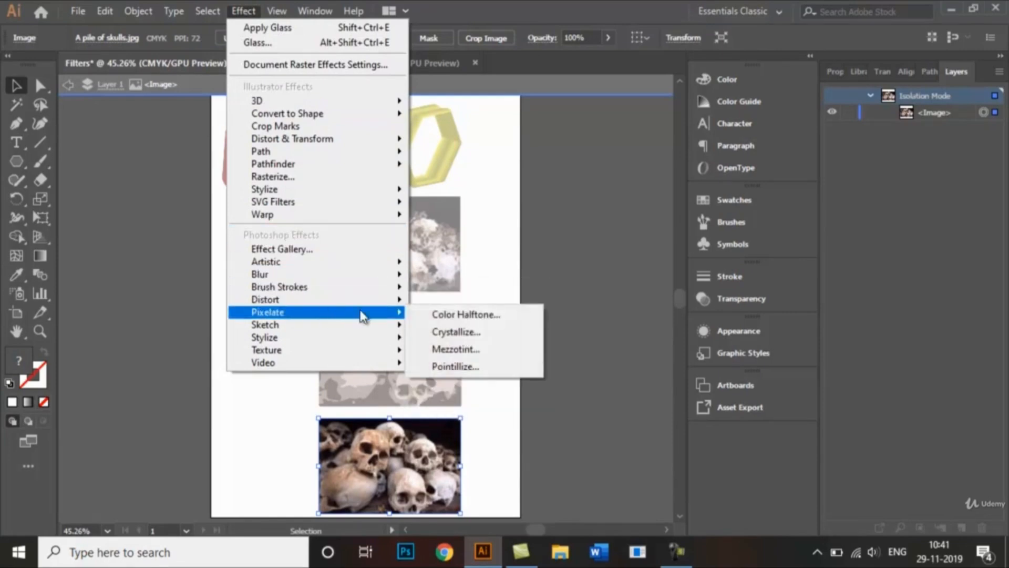
left_click(447, 331)
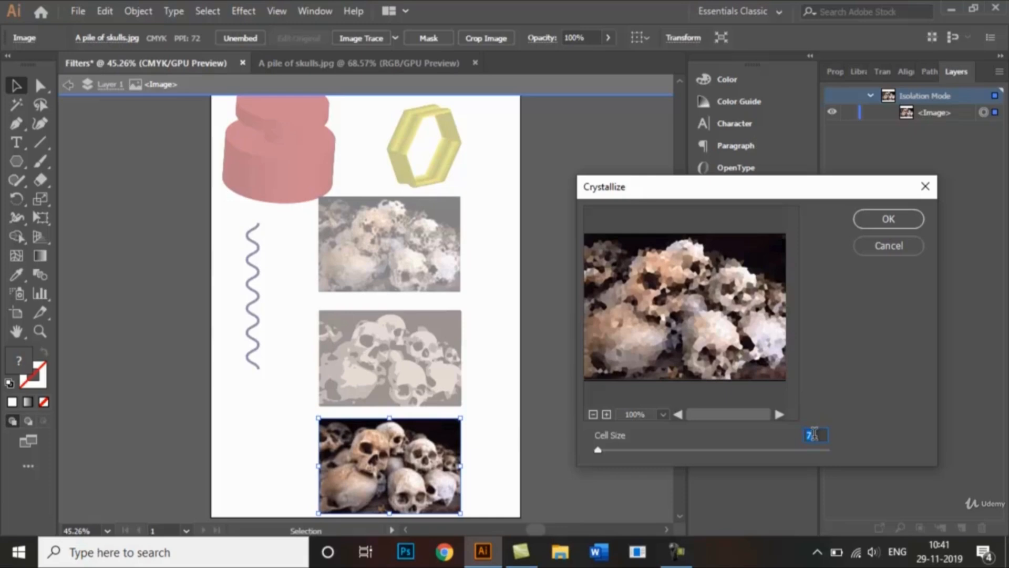
type("3")
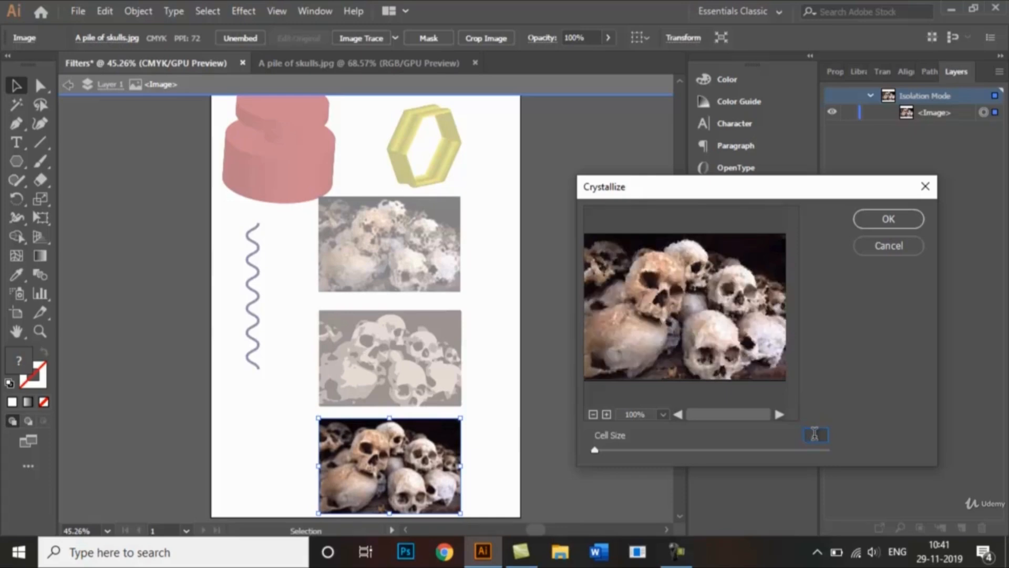
key("Return")
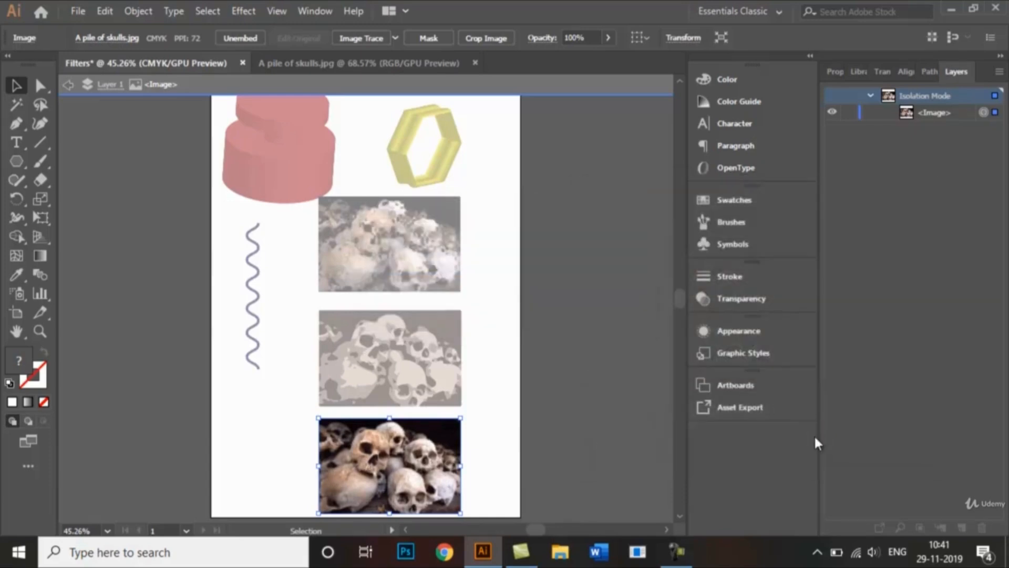
Examine the crystallized texture of the bottom skull photo up close, and leave isolation mode.
left_click(483, 431)
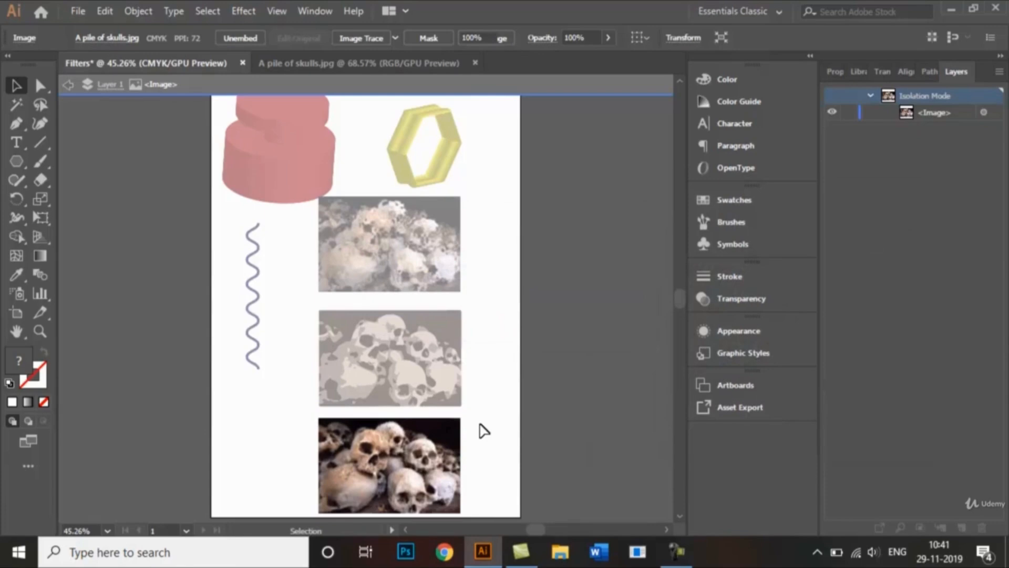
left_click(451, 456)
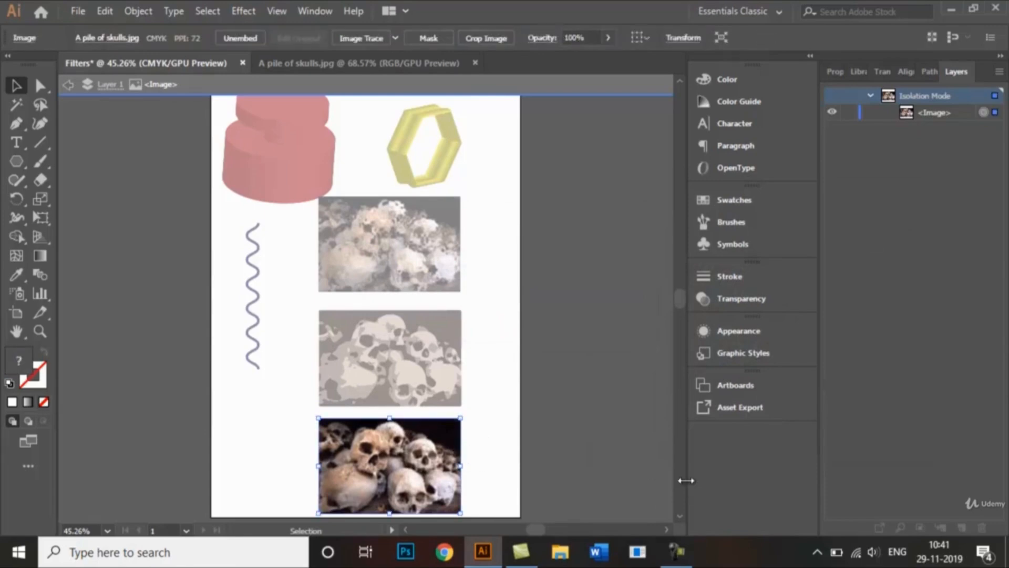
key("ctrl+equal")
key("ctrl+equal")
key("ctrl+equal")
key("ctrl+equal")
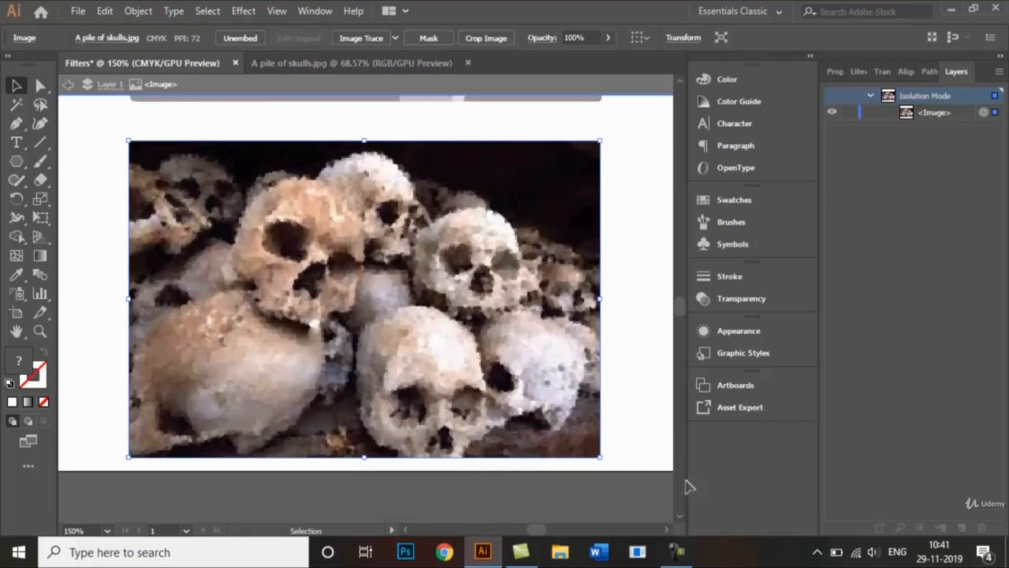
left_click(651, 300)
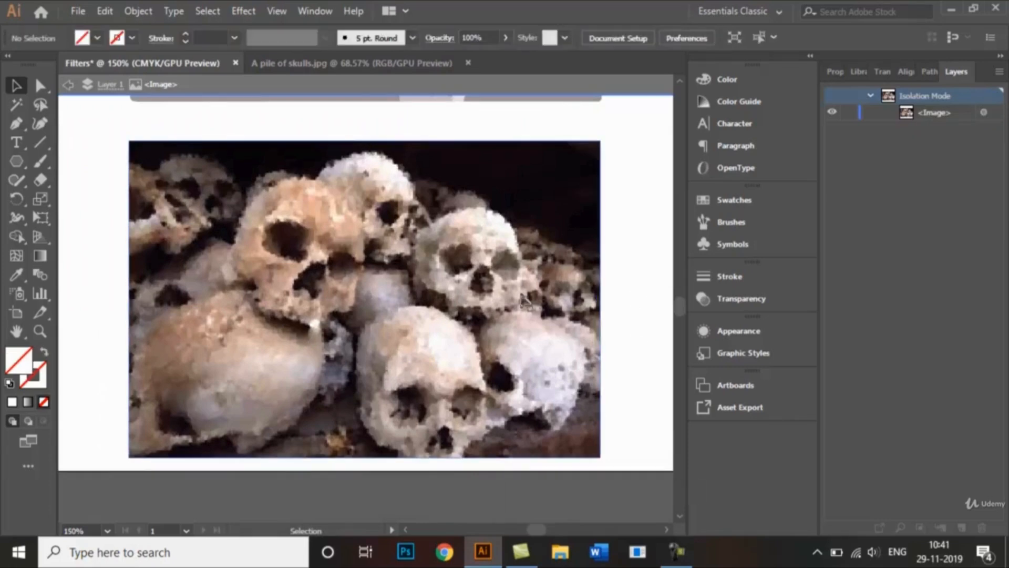
left_click(525, 311)
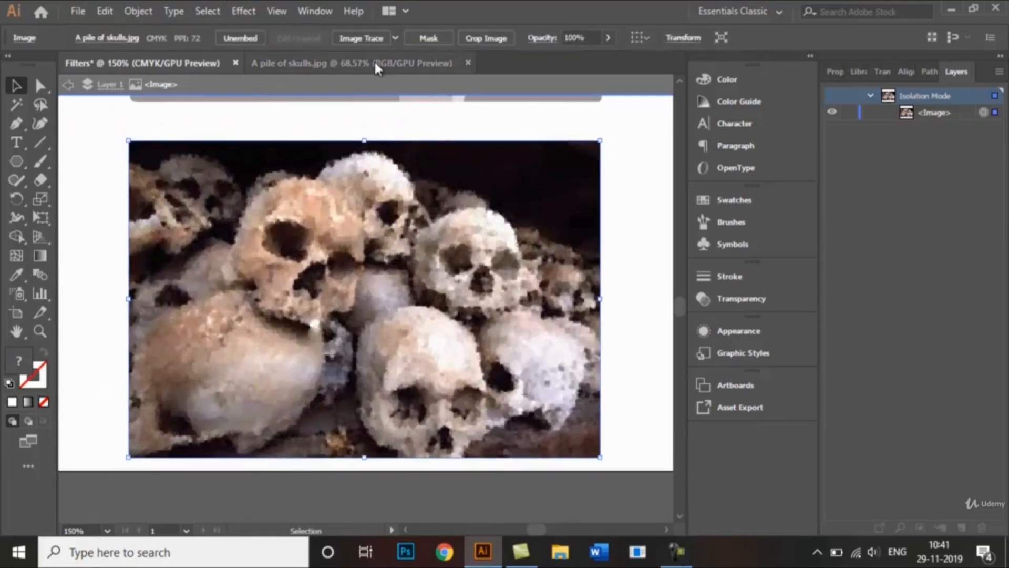
scroll(651, 263, "up", 5)
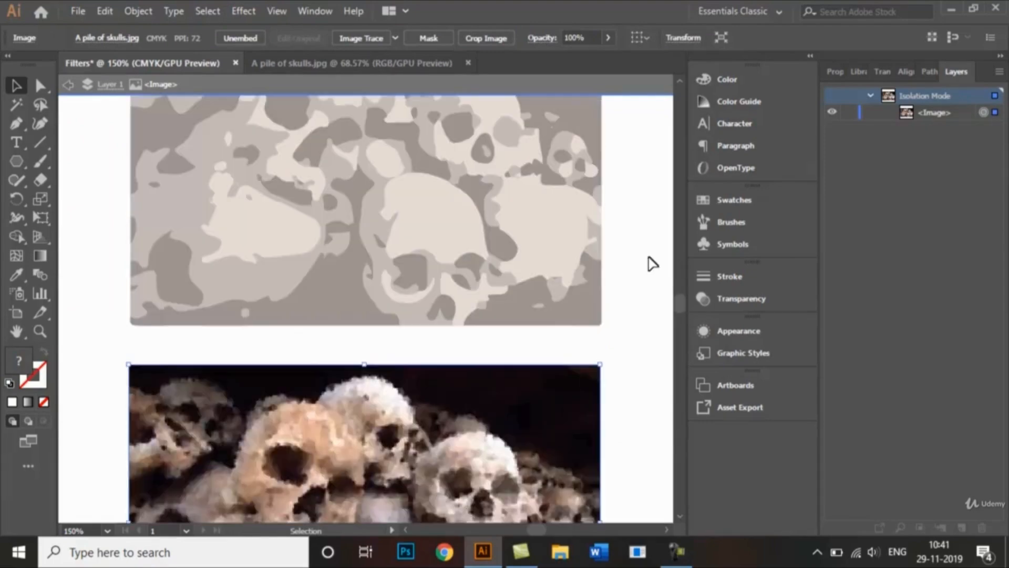
key("ctrl+0")
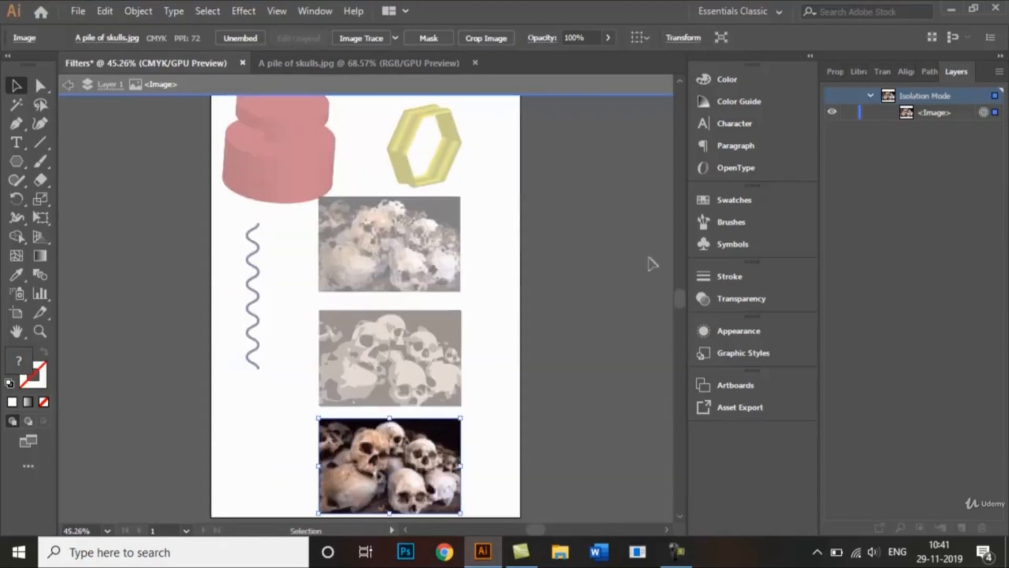
double_click(533, 209)
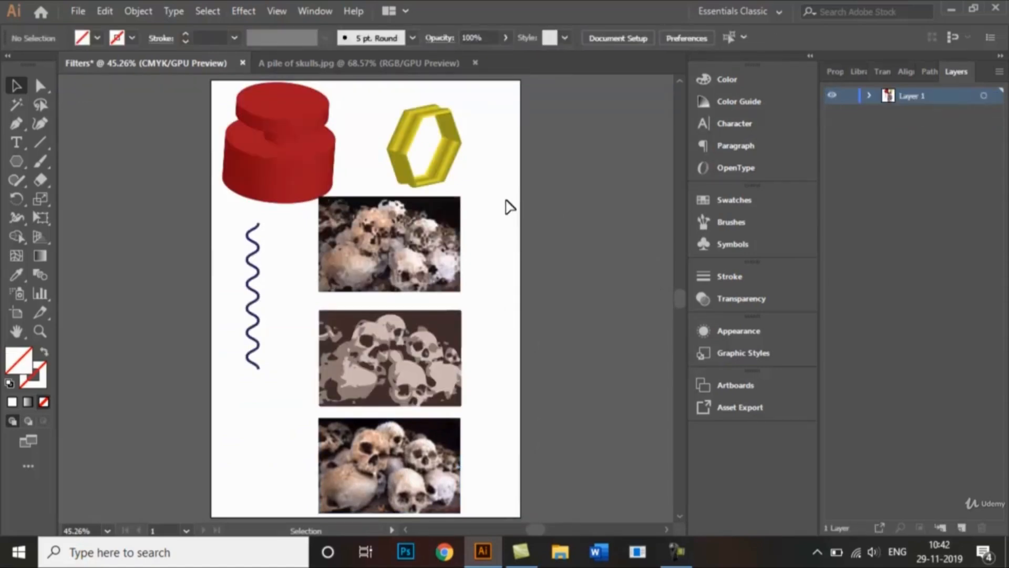
Review the file formats offered for saving the document under another type, without saving it.
left_click(77, 10)
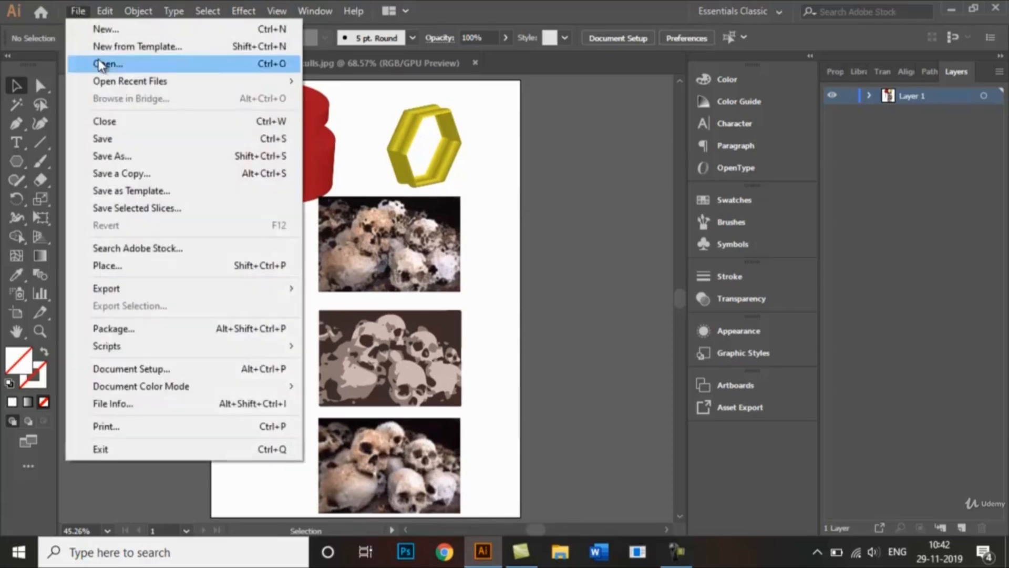
left_click(131, 156)
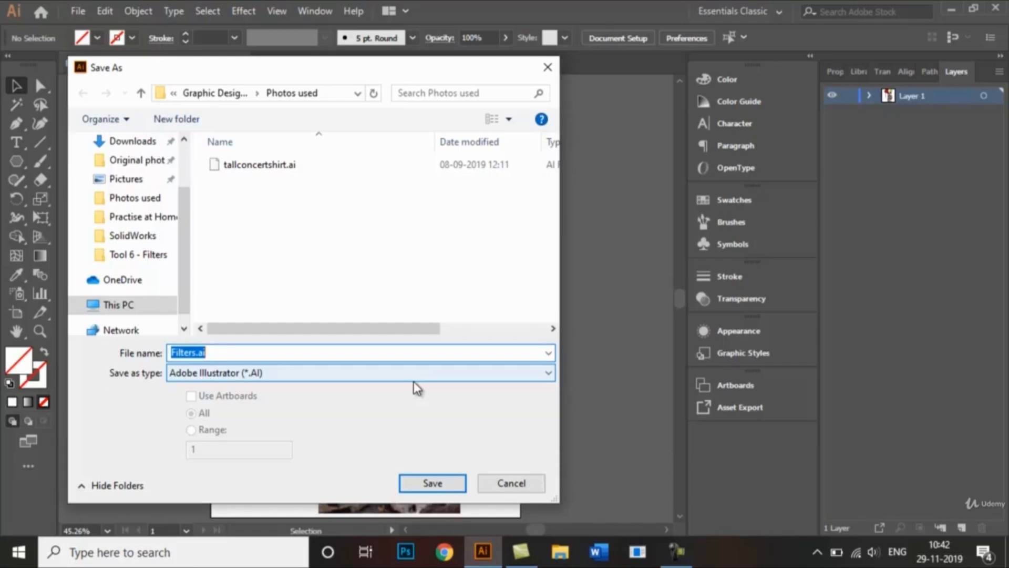
left_click(413, 382)
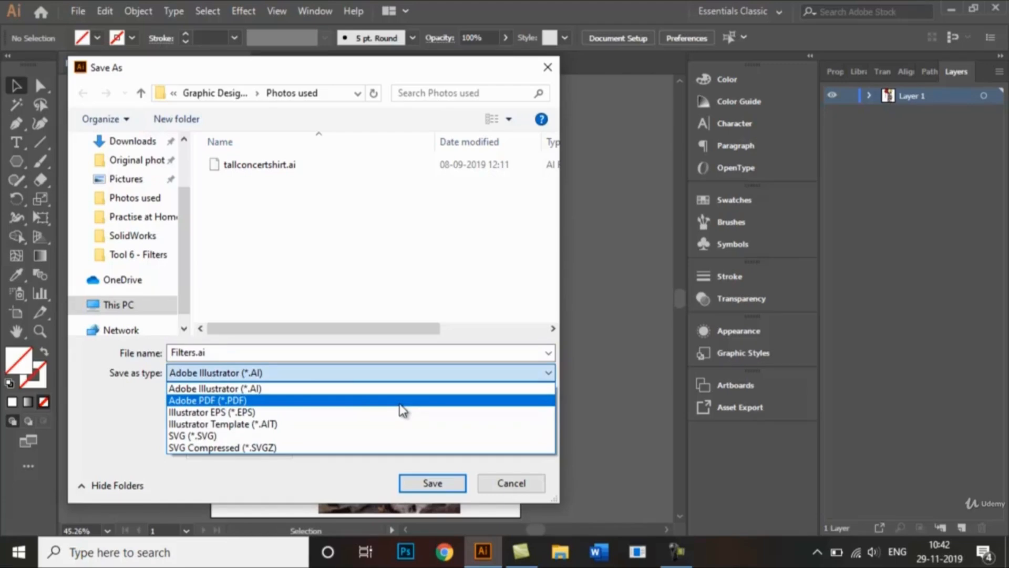
left_click(601, 405)
left_click(531, 482)
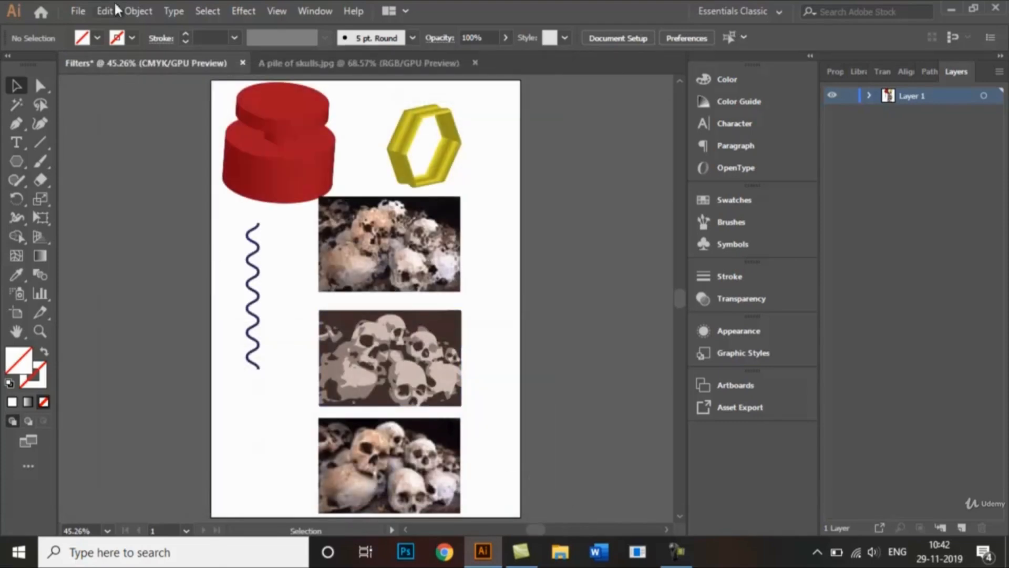
Try to export the artwork as the JPEG file Filters.jpg, without replacing the existing file.
left_click(84, 11)
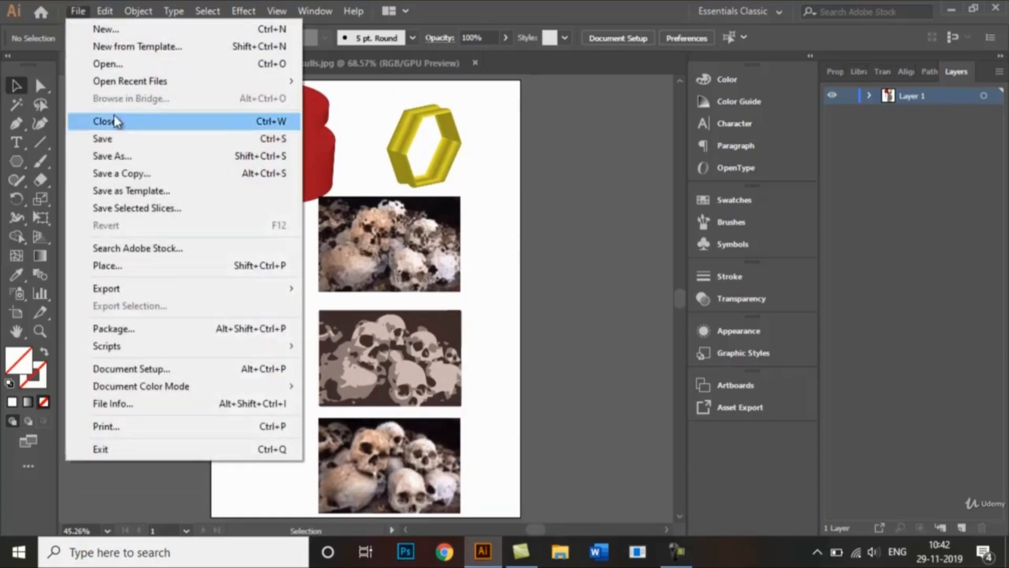
mouse_move(138, 285)
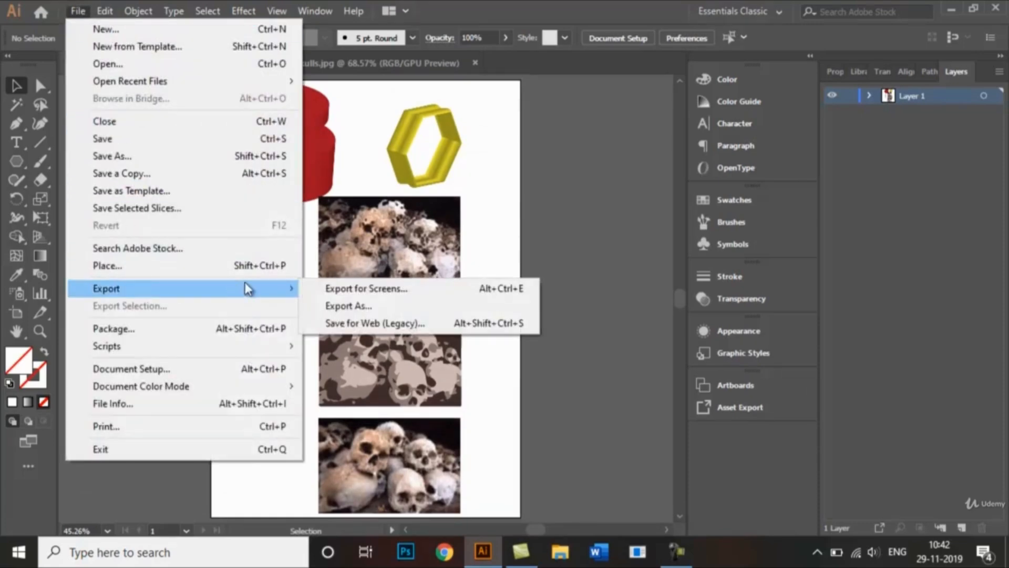
left_click(343, 307)
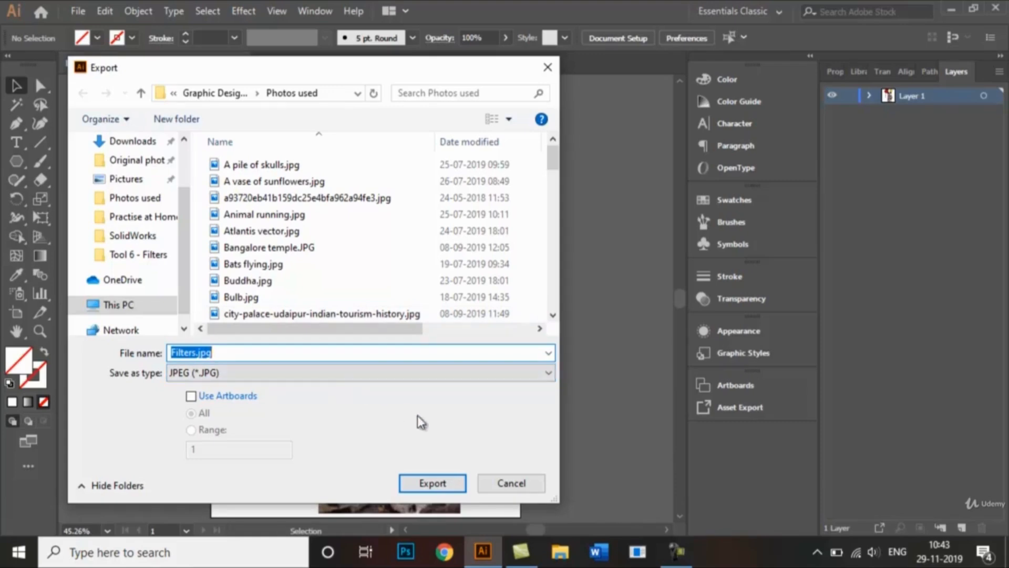
left_click(455, 478)
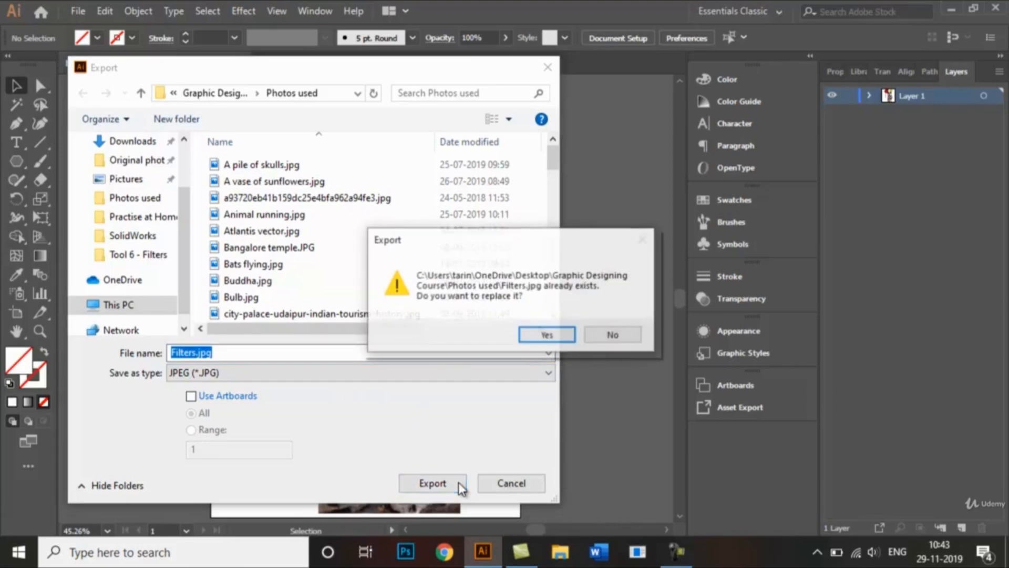
left_click(613, 334)
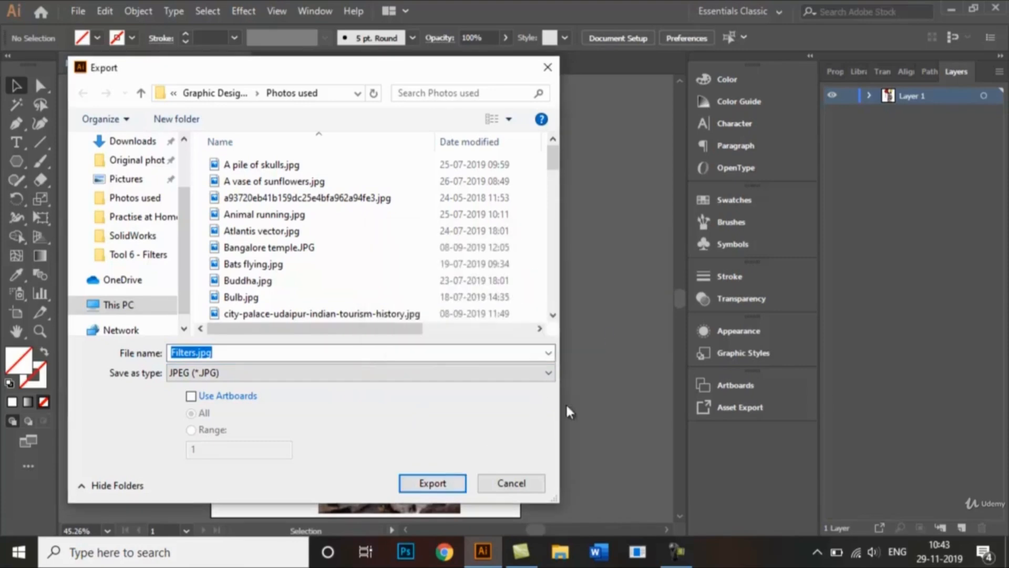
left_click(534, 481)
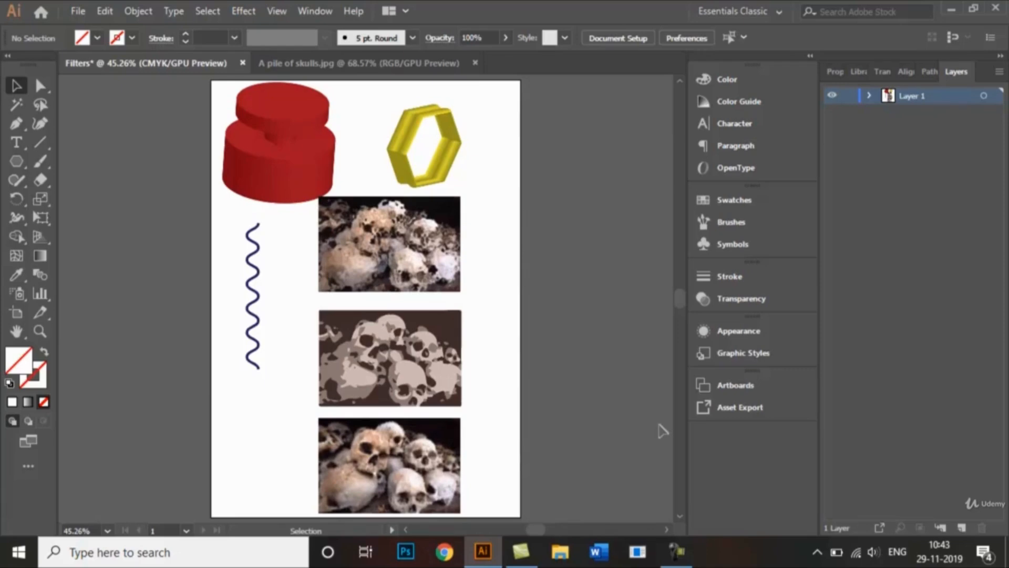
left_click(250, 8)
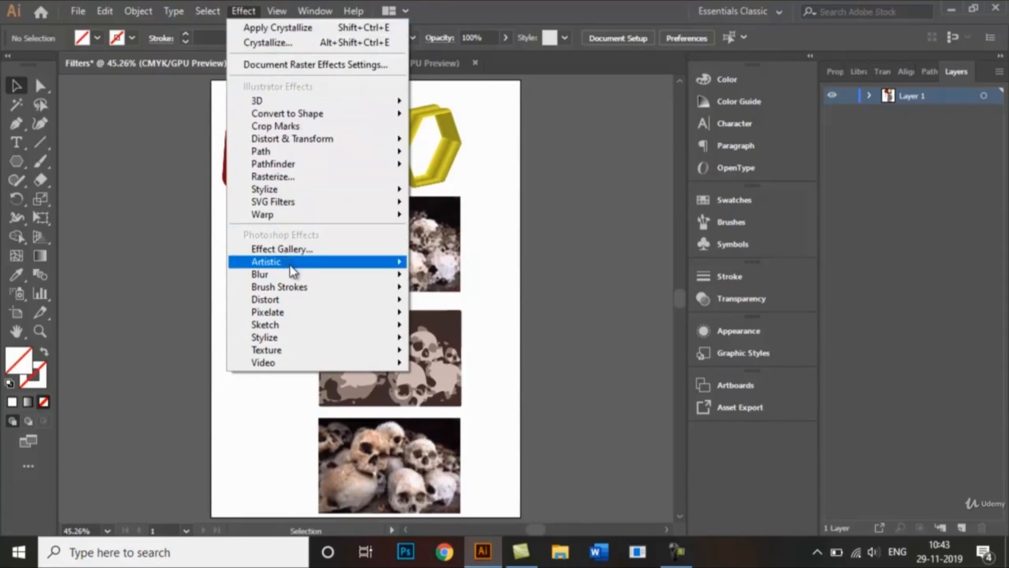
mouse_move(289, 263)
left_click(503, 201)
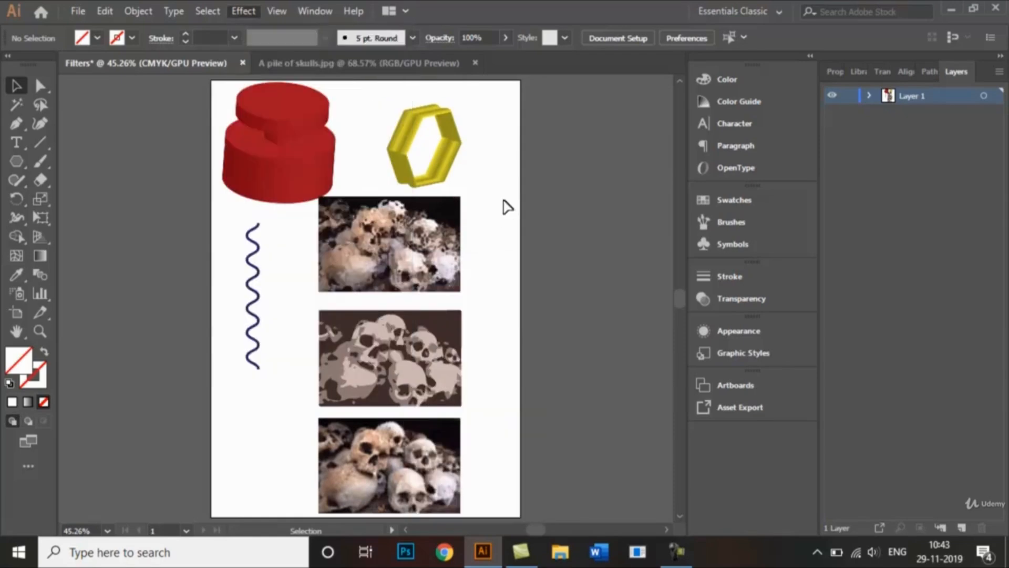